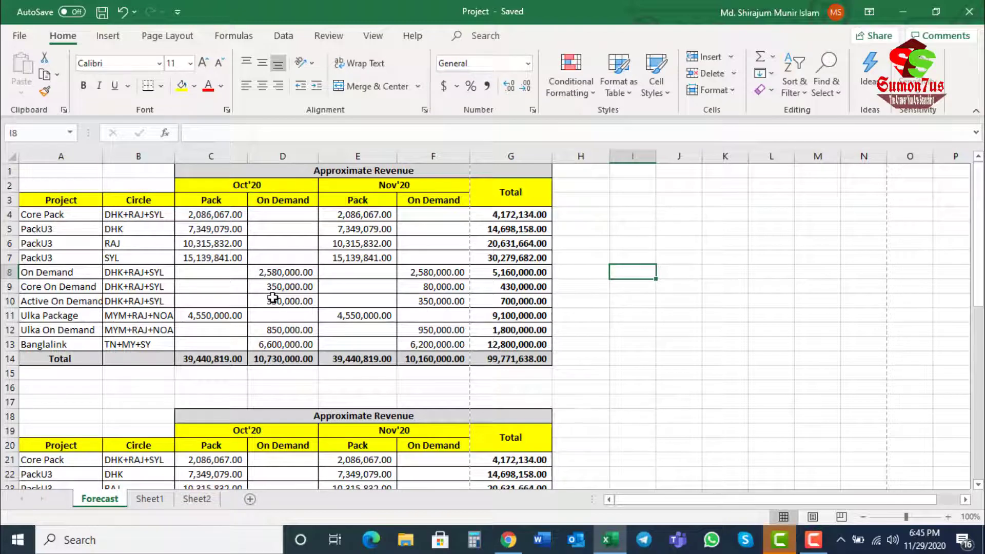
Look through the stacked Approximate Revenue tables on the Forecast sheet from start to end.
click(252, 258)
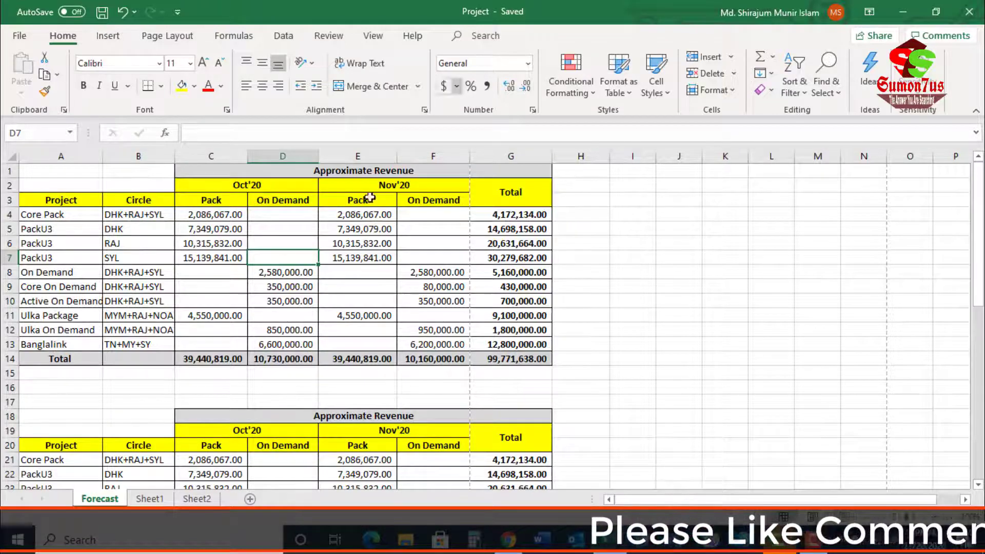
scroll(363, 347, down, 8)
scroll(362, 350, down, 5)
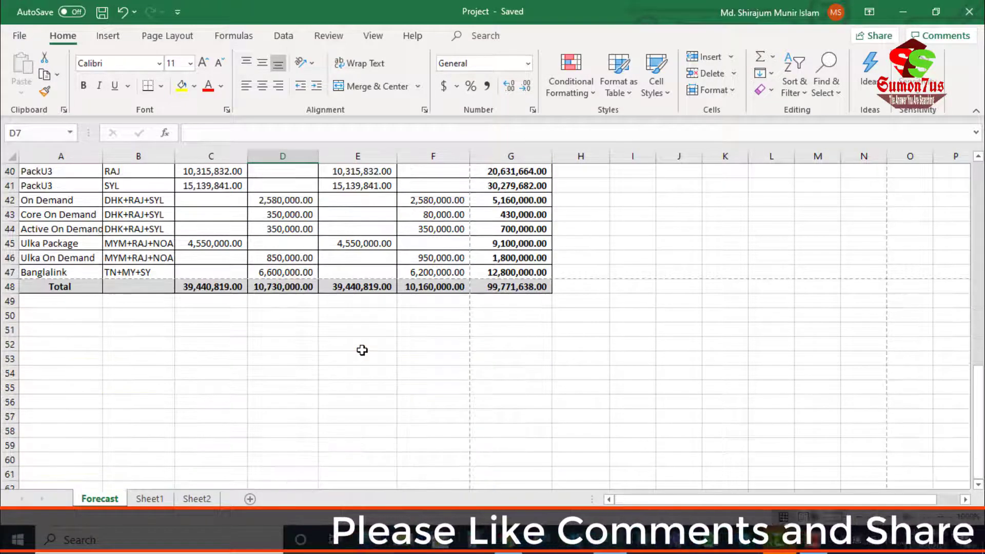
scroll(363, 349, up, 13)
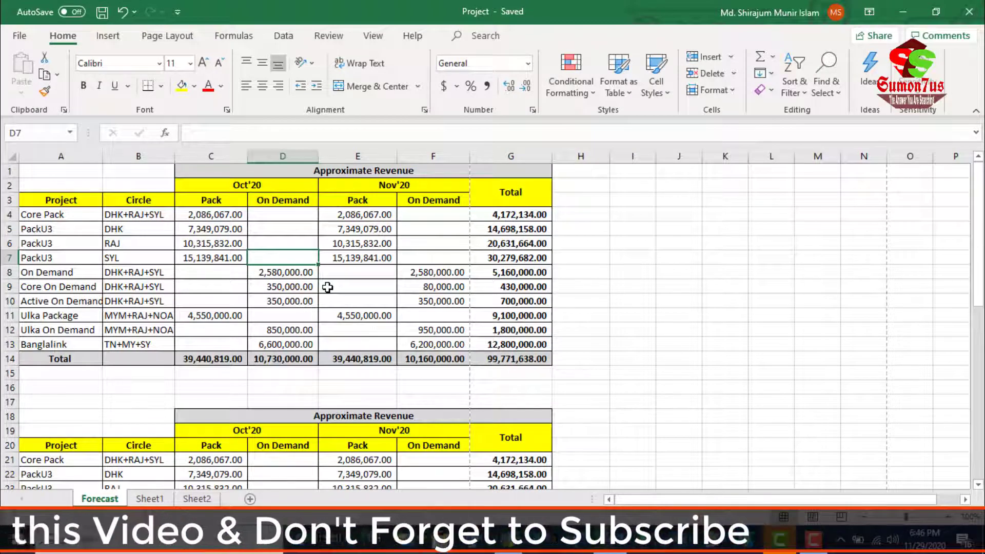
Preview the printout of the Forecast sheet, examine how the columns split across pages, and return to the sheet.
click(20, 35)
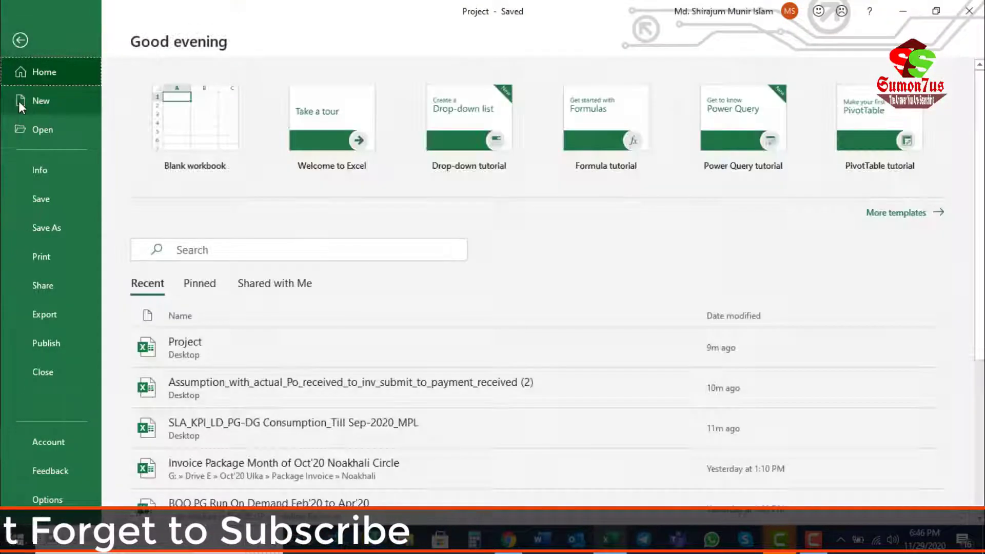
click(48, 260)
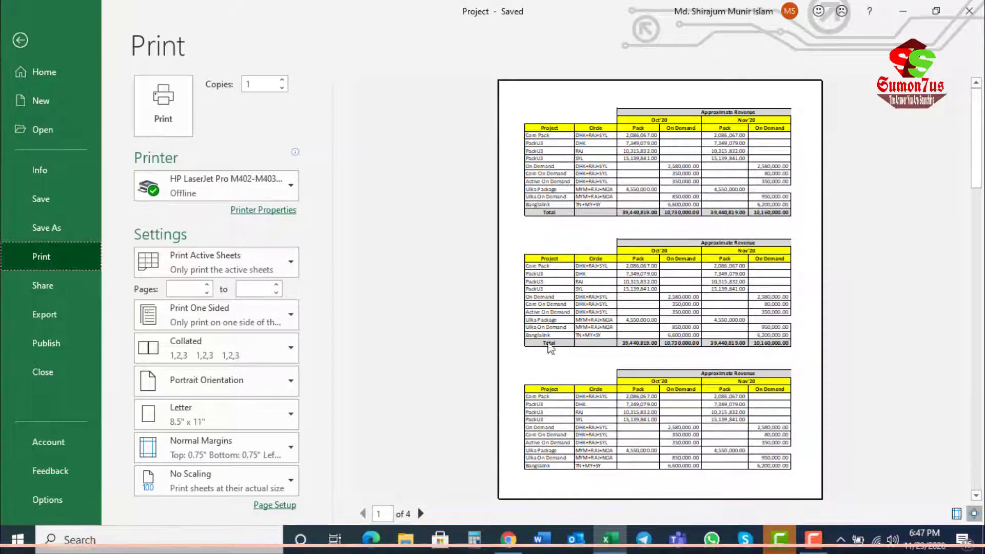
click(423, 516)
click(424, 516)
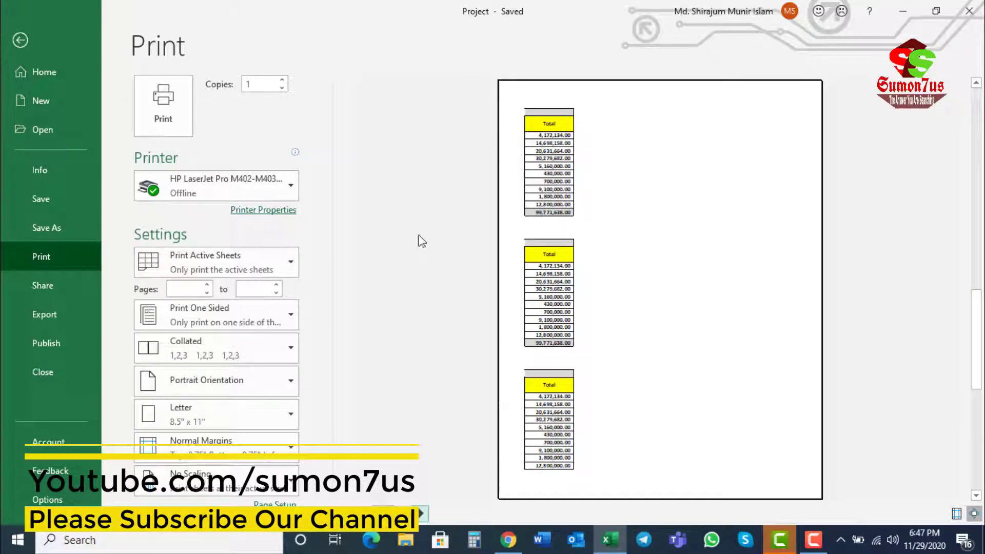
click(346, 513)
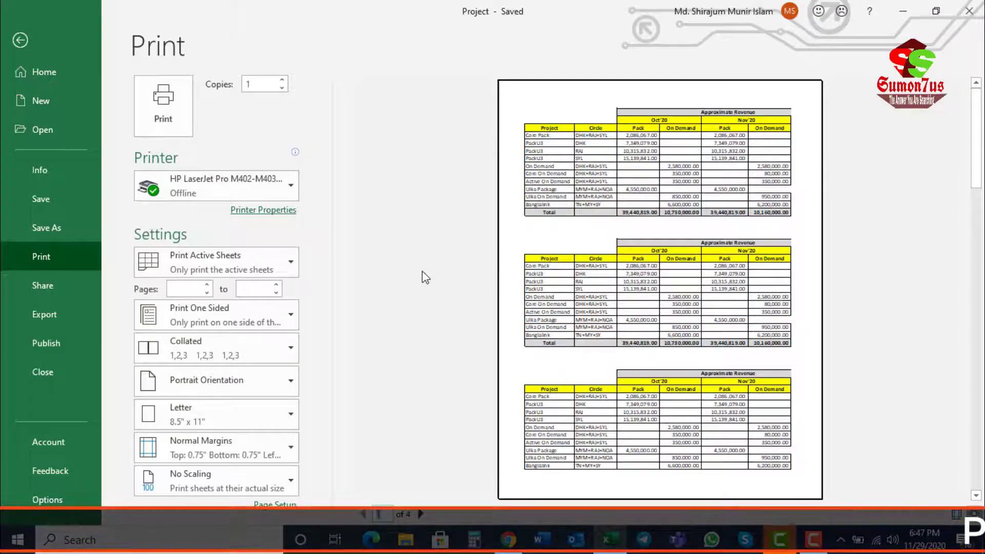
click(22, 41)
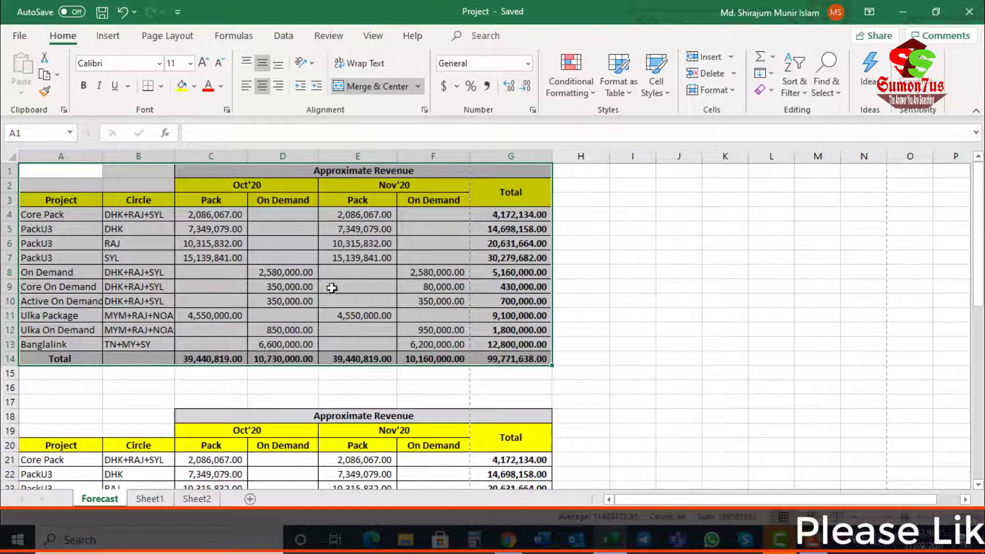
Examine the page-break line between columns F and G in the revenue tables.
click(359, 244)
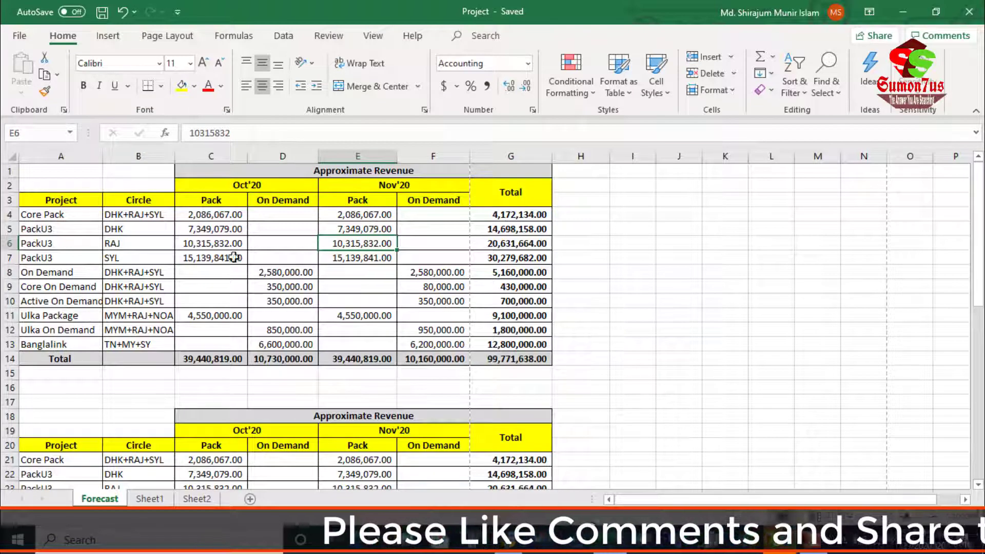
scroll(351, 315, down, 2)
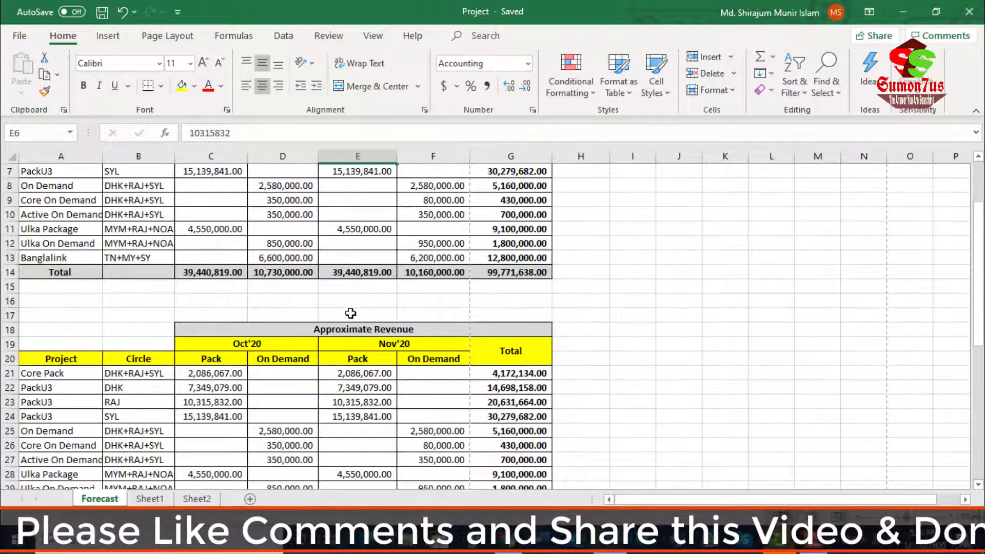
scroll(348, 308, up, 2)
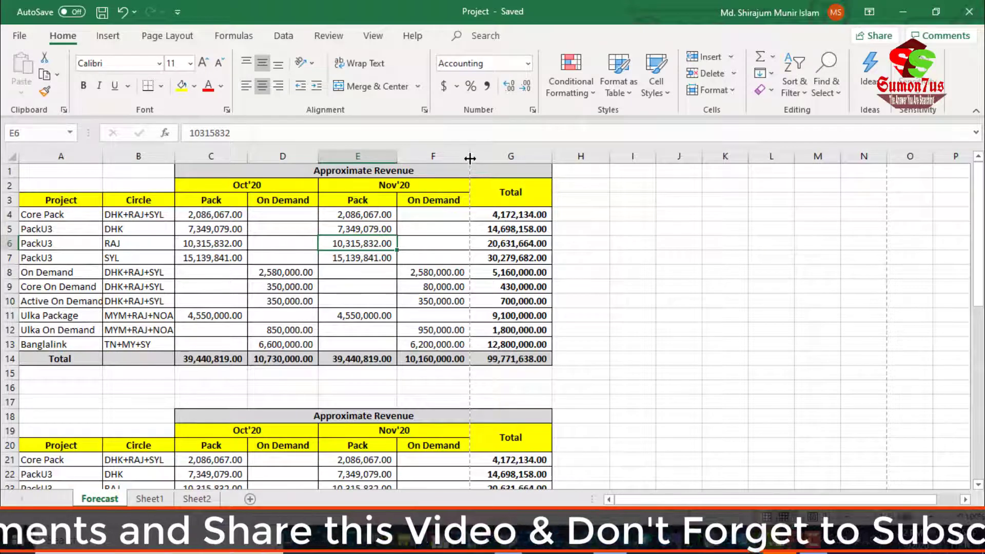
drag(471, 229, 472, 246)
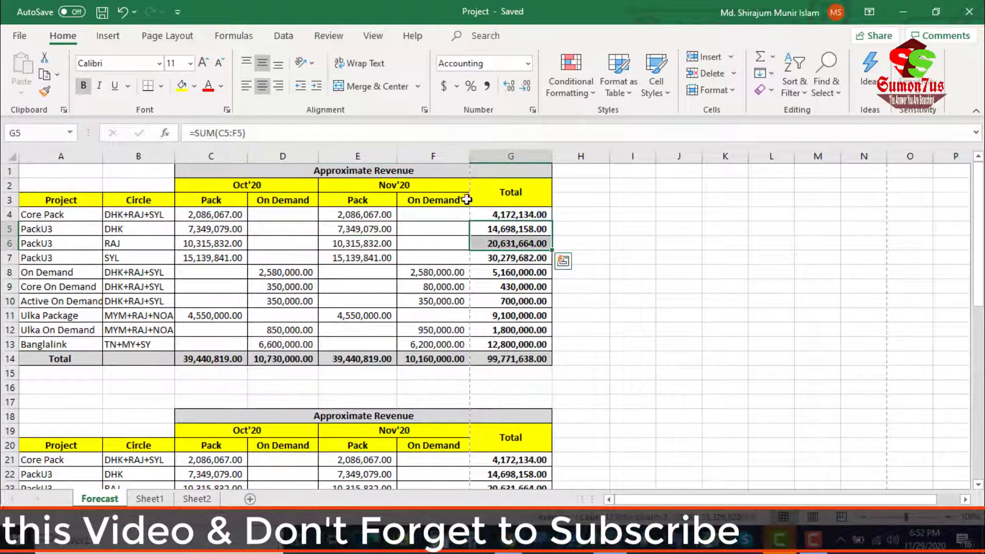
click(470, 169)
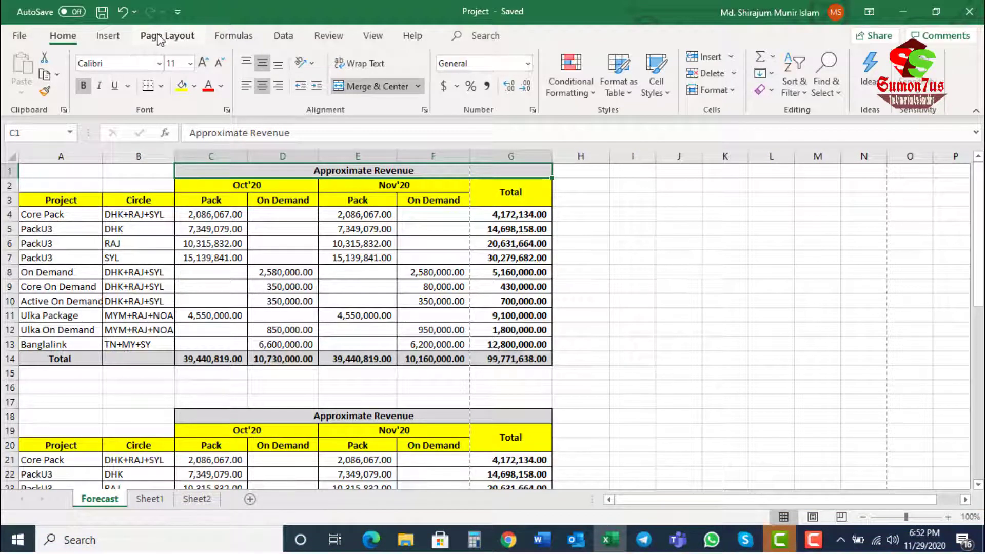
Review the Forecast sheet's print settings alongside its print preview, and return to the sheet.
click(161, 37)
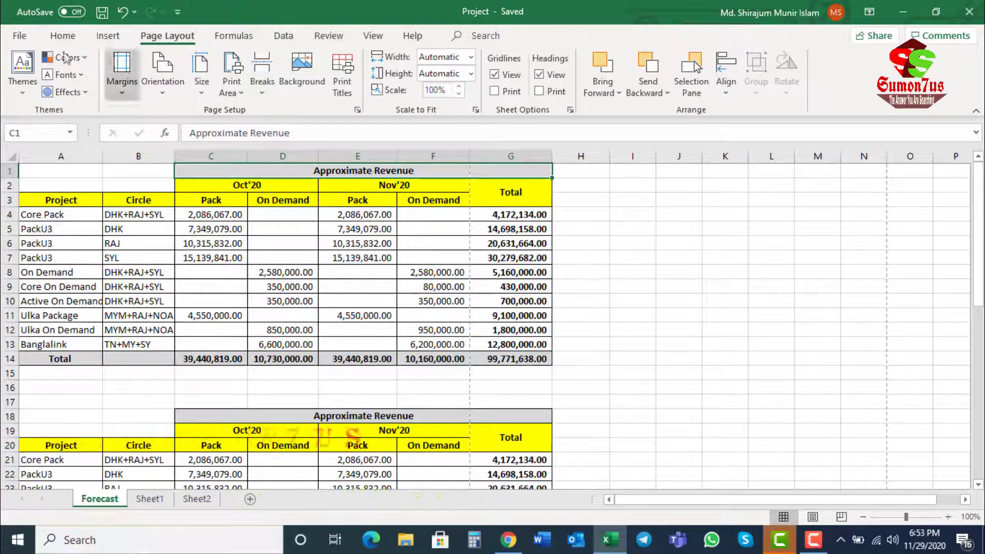
click(15, 39)
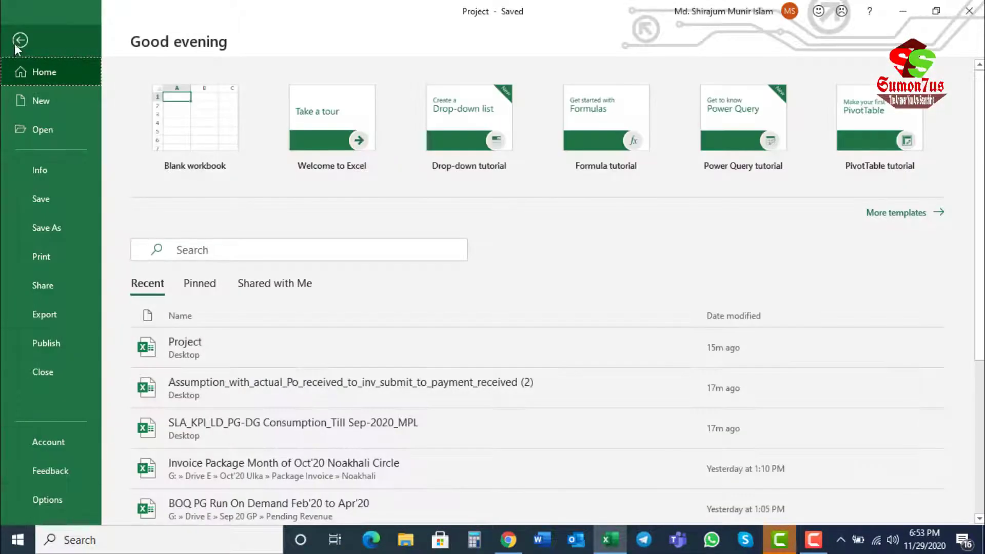
click(16, 46)
click(34, 39)
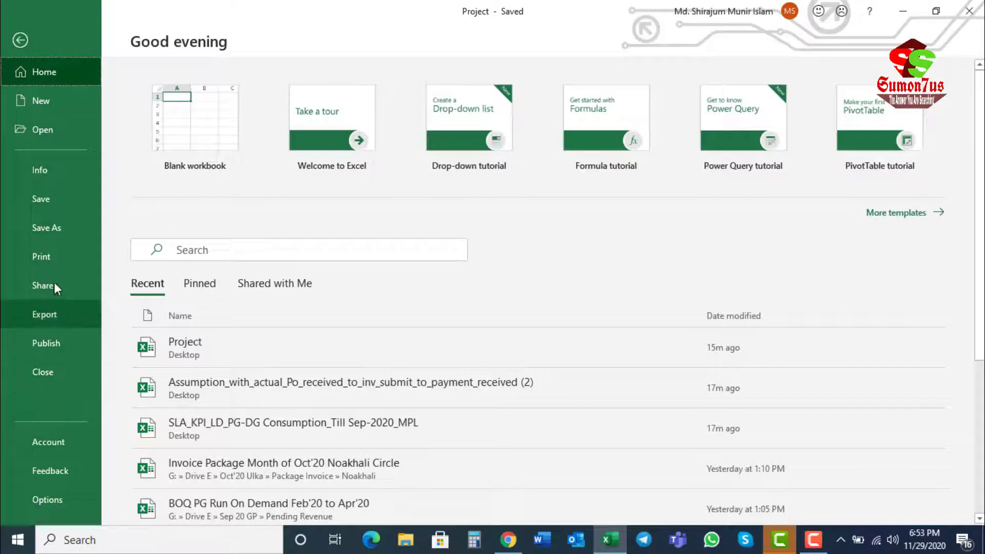
click(55, 256)
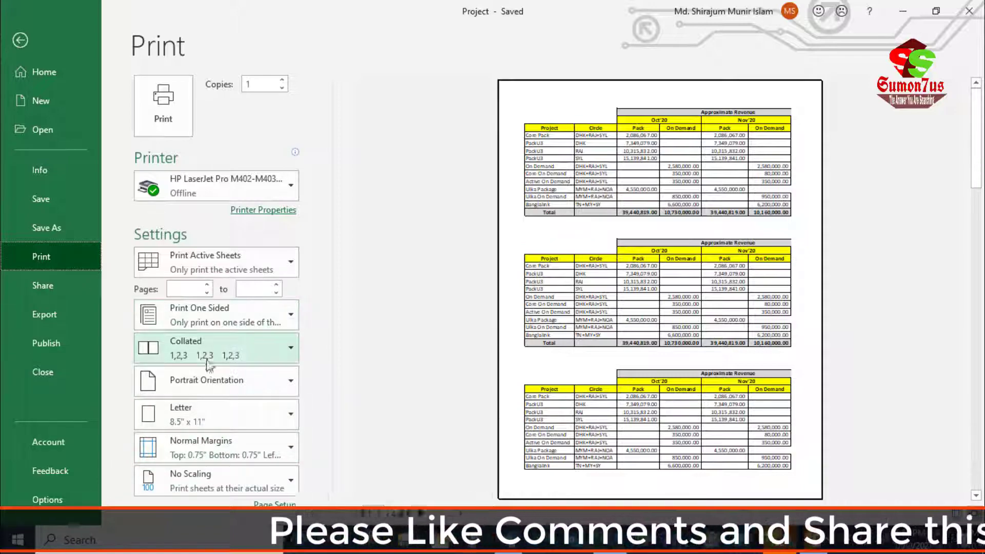
click(25, 41)
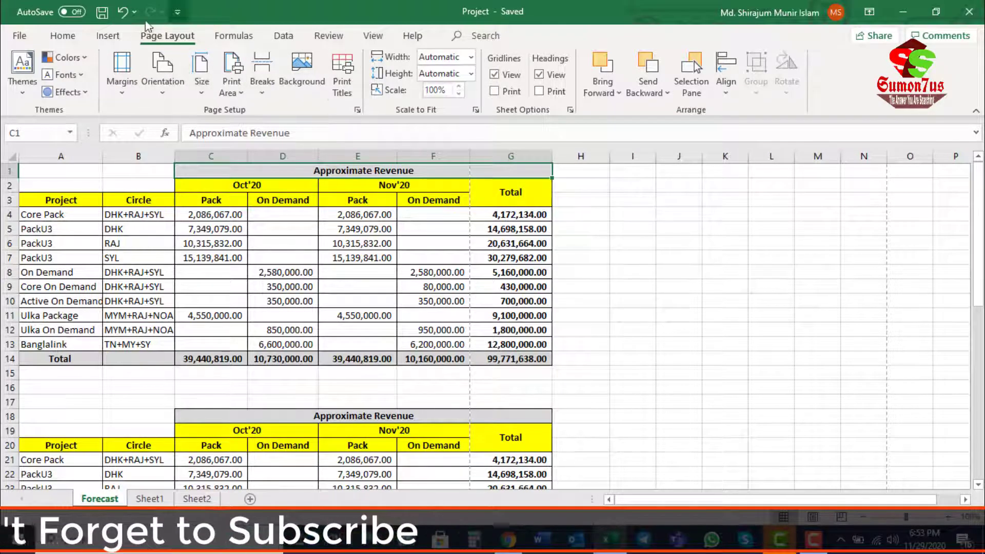
Review the margin and orientation presets without changing them, and set the Forecast sheet's paper size to A4.
click(122, 90)
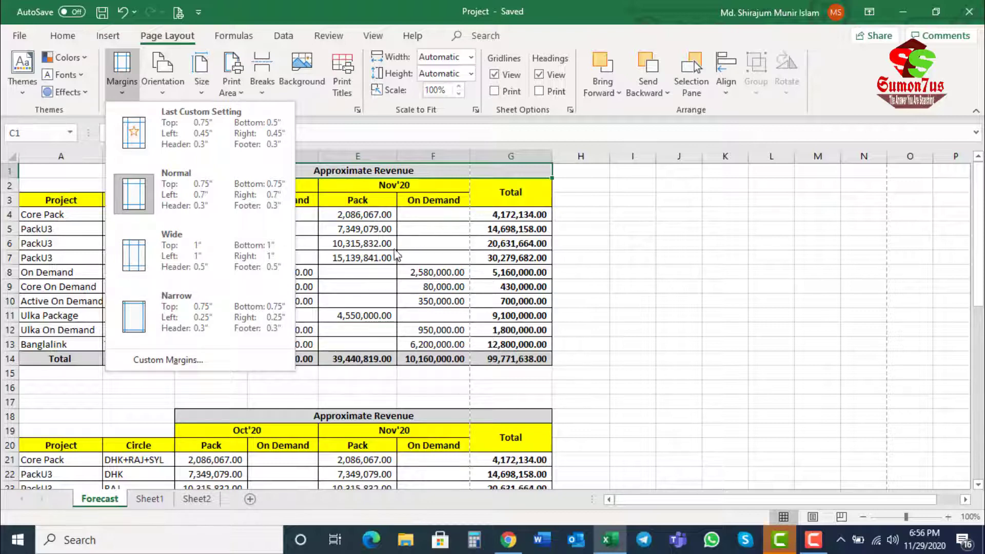
click(349, 289)
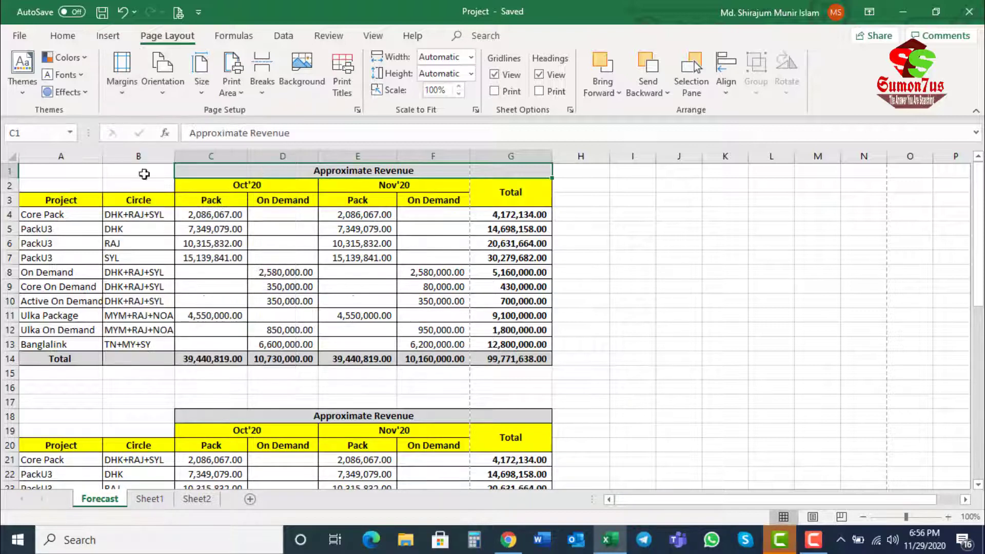
click(164, 84)
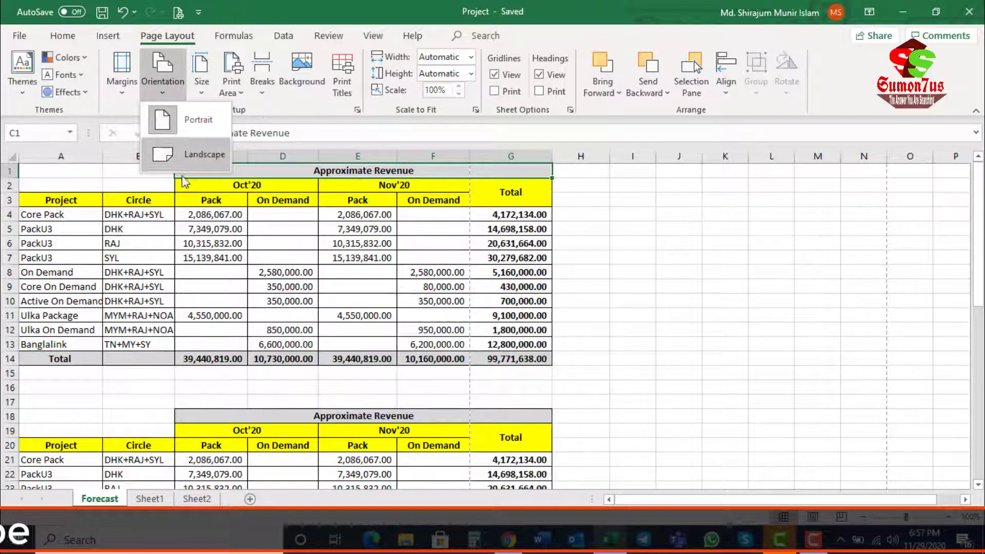
key(Escape)
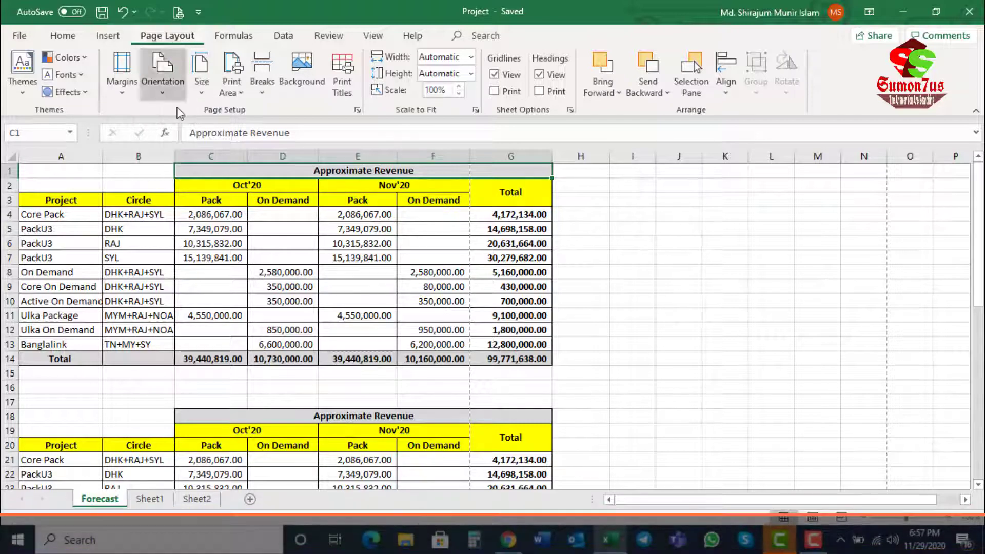
click(201, 88)
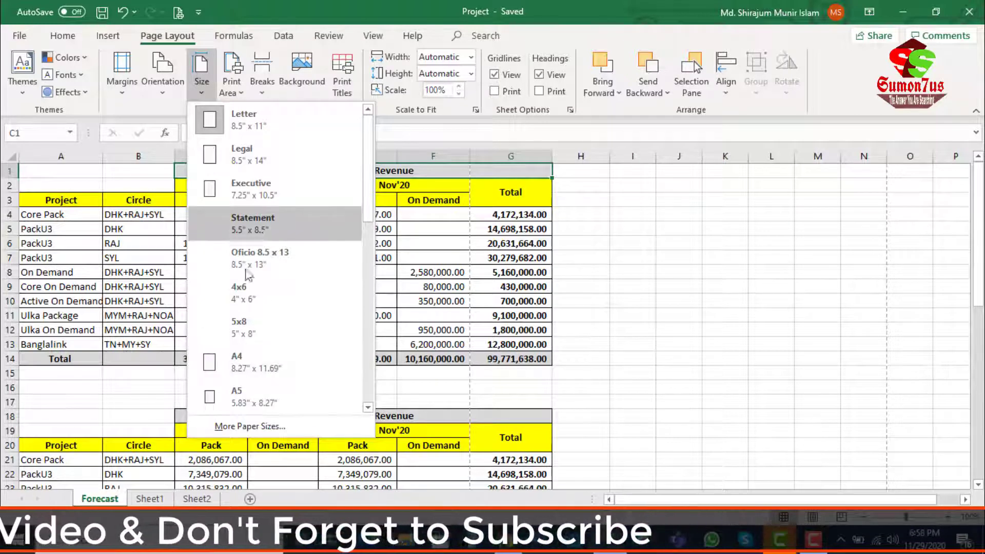
click(244, 377)
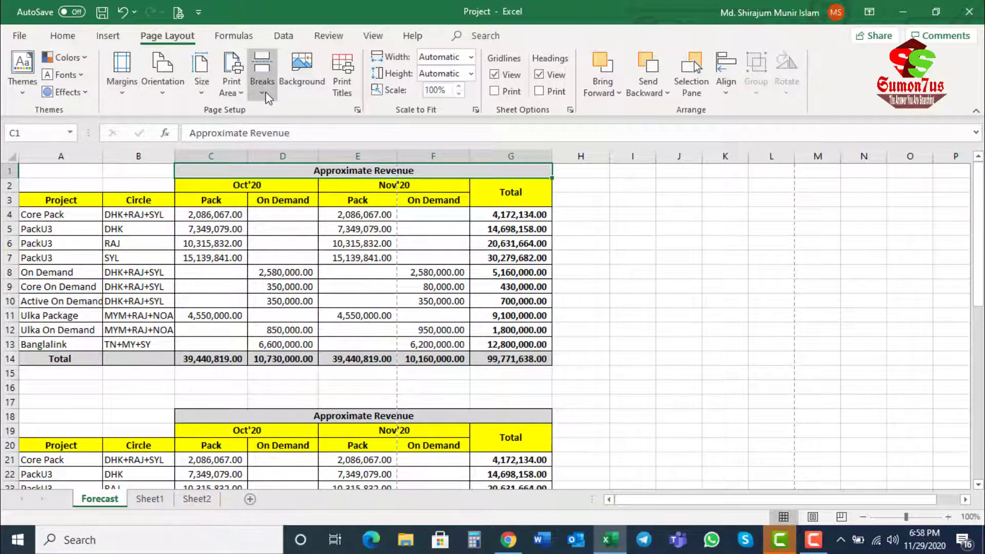
Examine the orientation, scaling, paper size and custom margin options in Page Setup, and close it without changes.
click(358, 109)
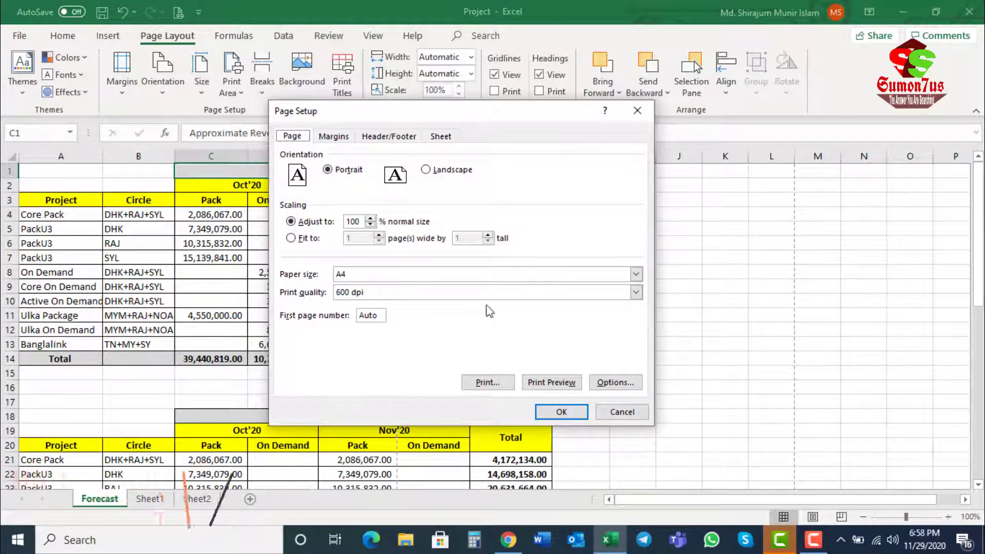
click(638, 111)
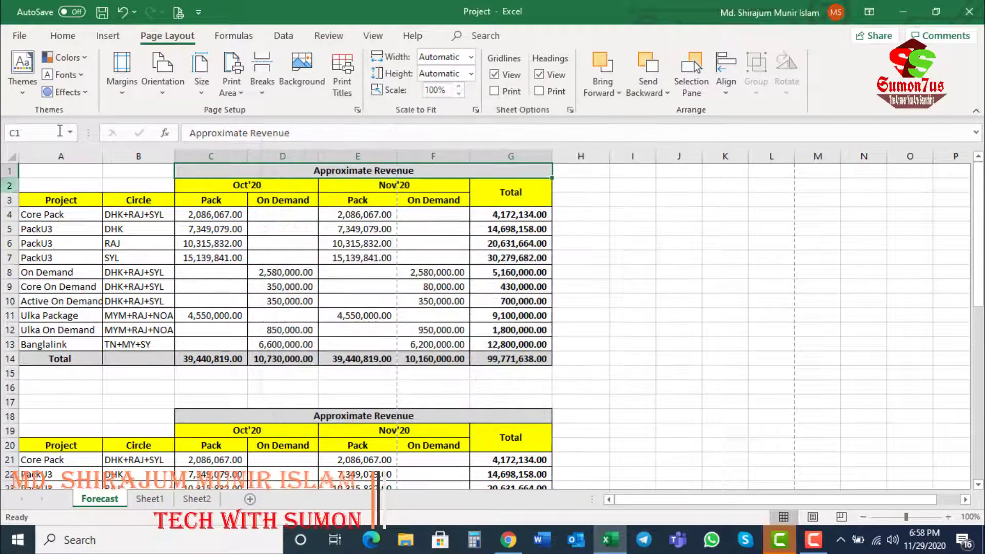
click(128, 102)
click(168, 359)
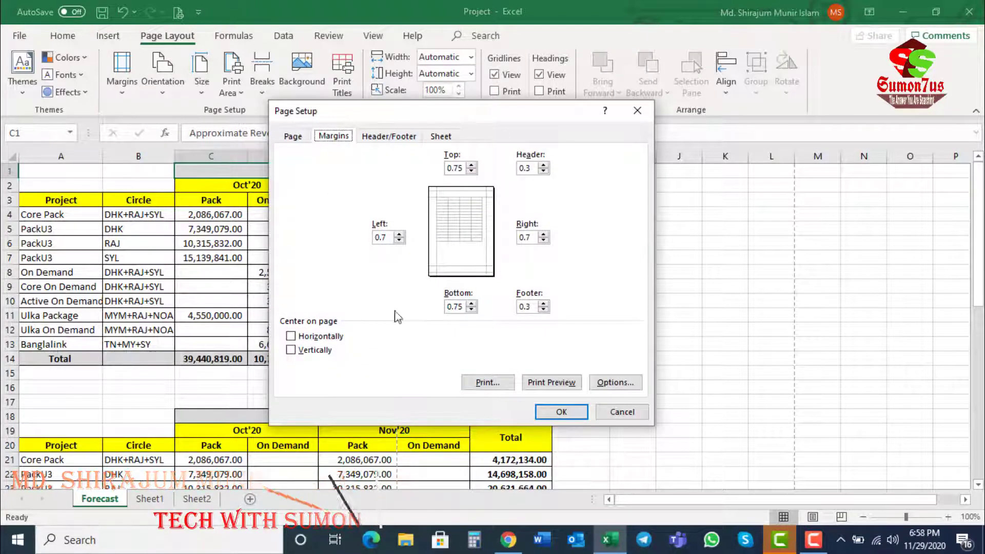
drag(473, 122, 492, 143)
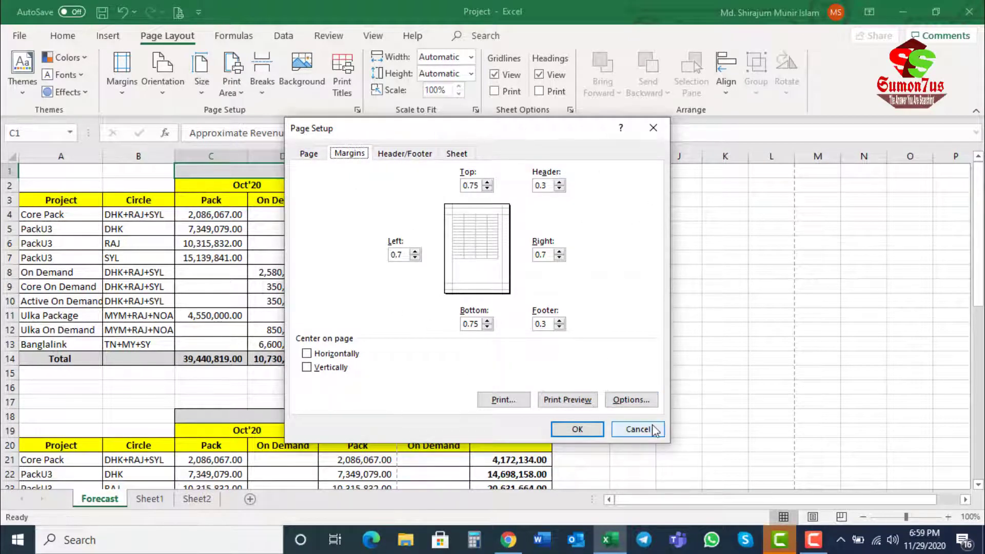
click(638, 429)
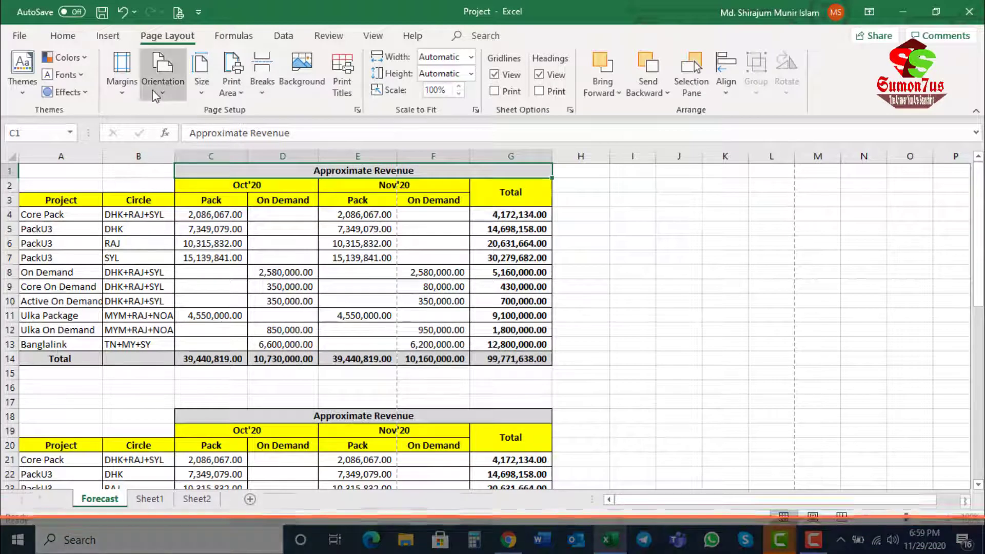
click(358, 110)
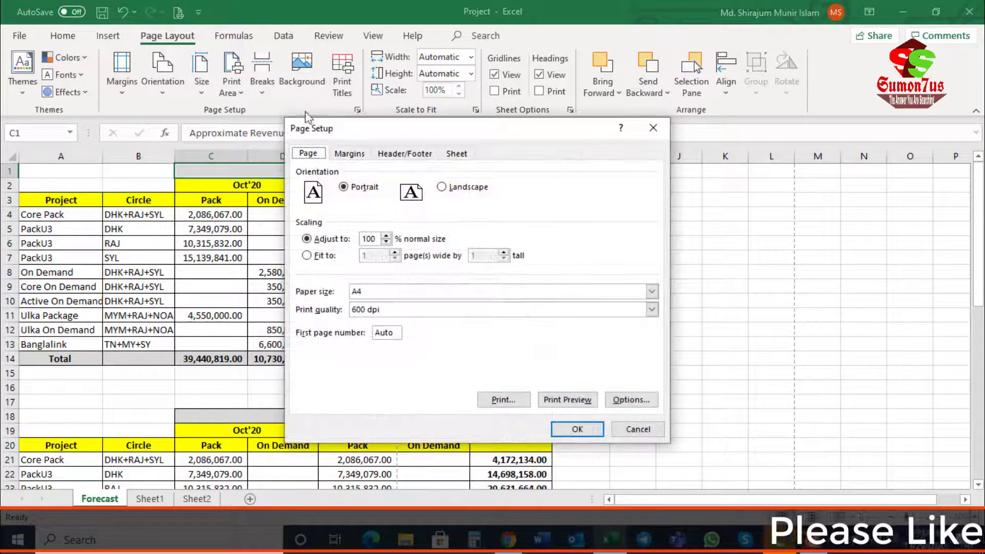
drag(397, 133, 458, 170)
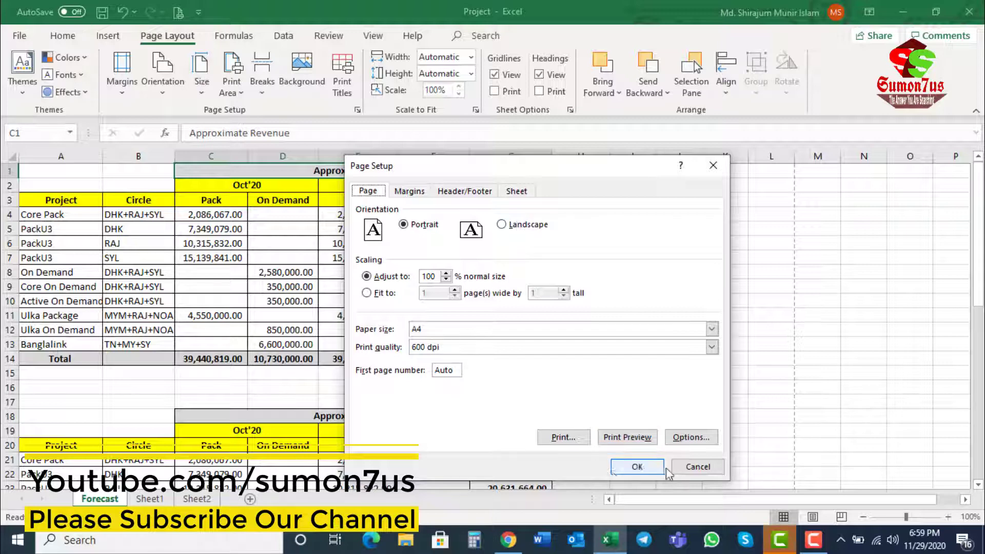
click(705, 469)
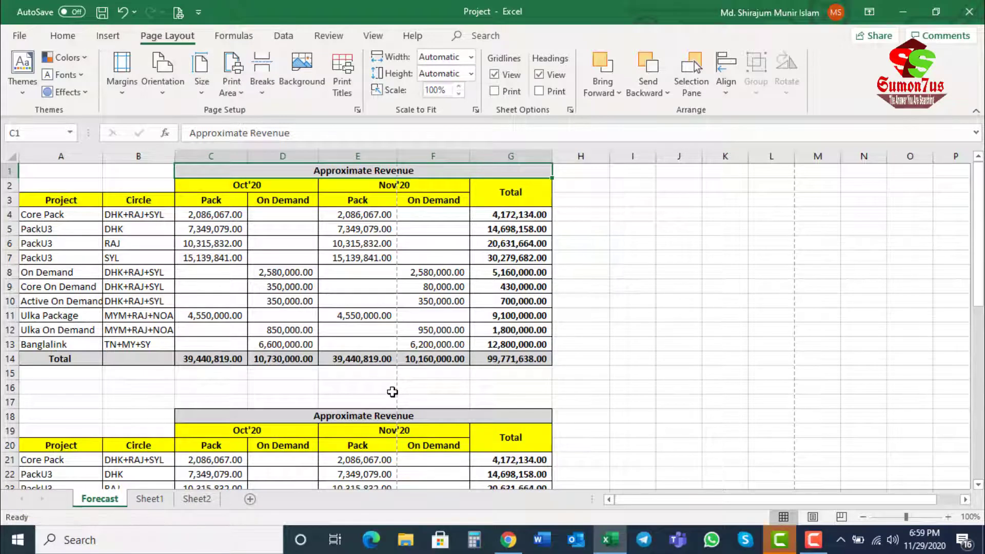
drag(392, 392, 401, 390)
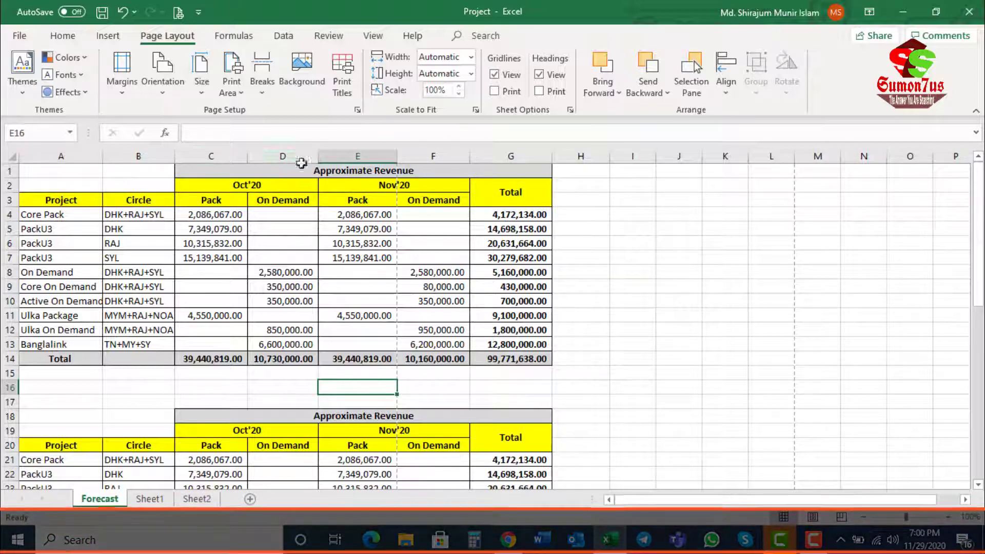
drag(330, 170, 275, 480)
scroll(282, 415, up, 7)
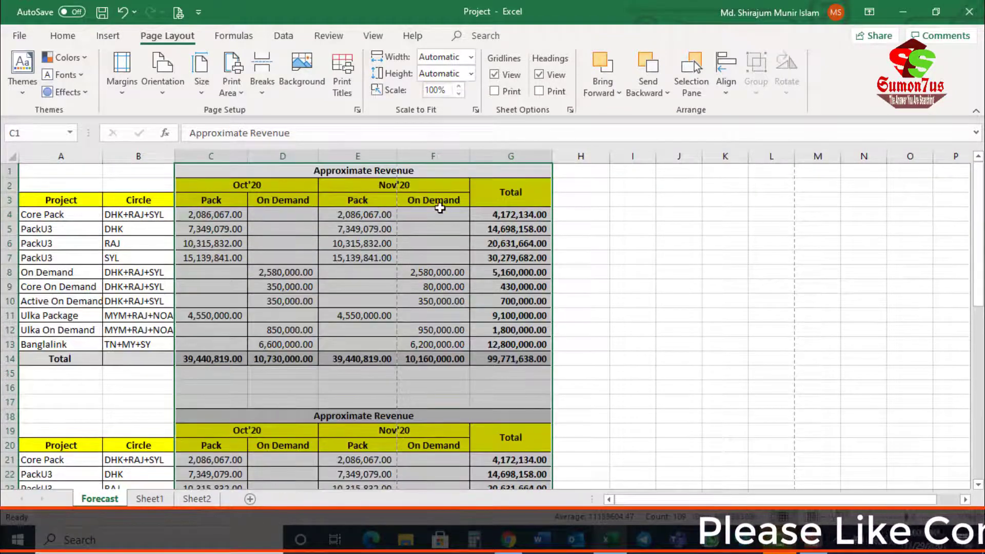
click(406, 214)
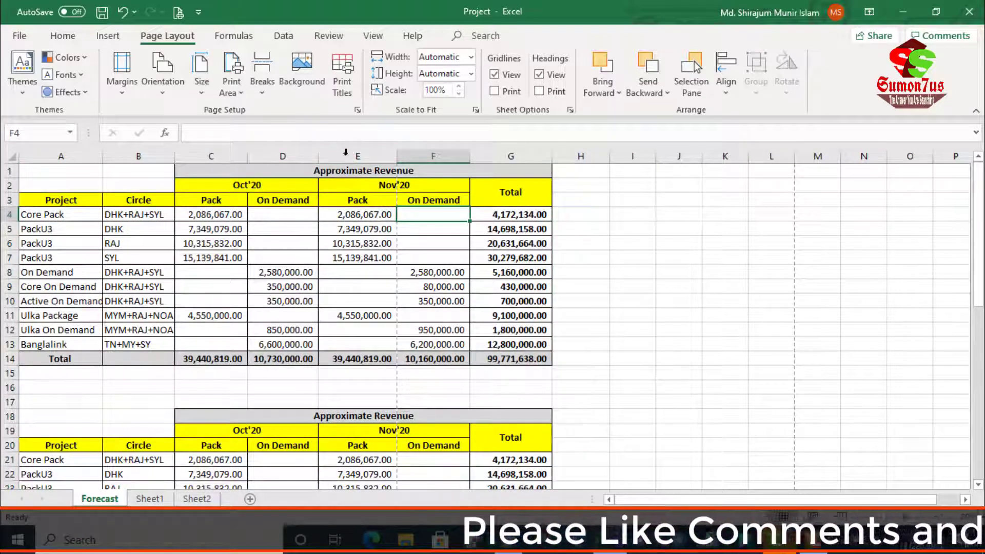
Set the Forecast sheet's page orientation to landscape and examine the page-break line between columns I and J.
click(357, 109)
click(501, 226)
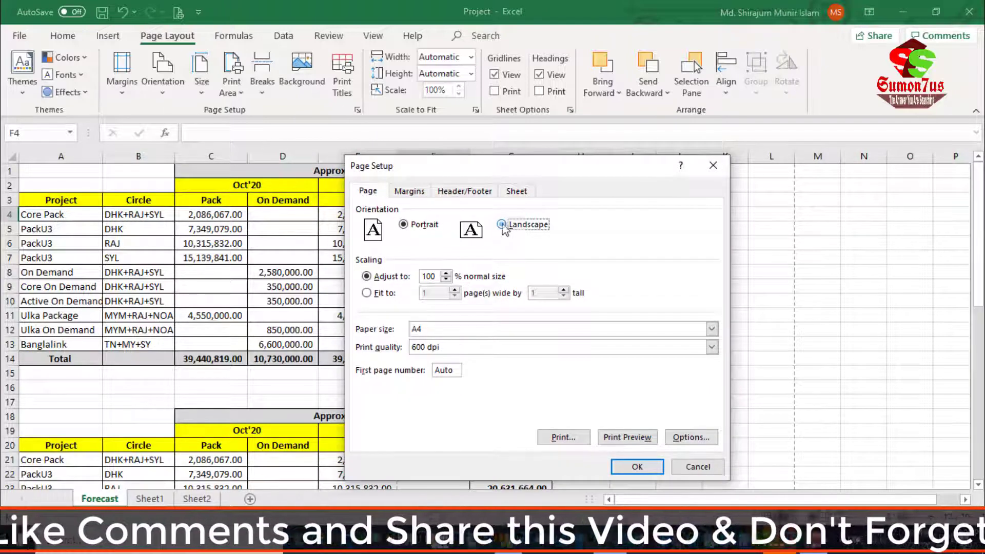
click(659, 468)
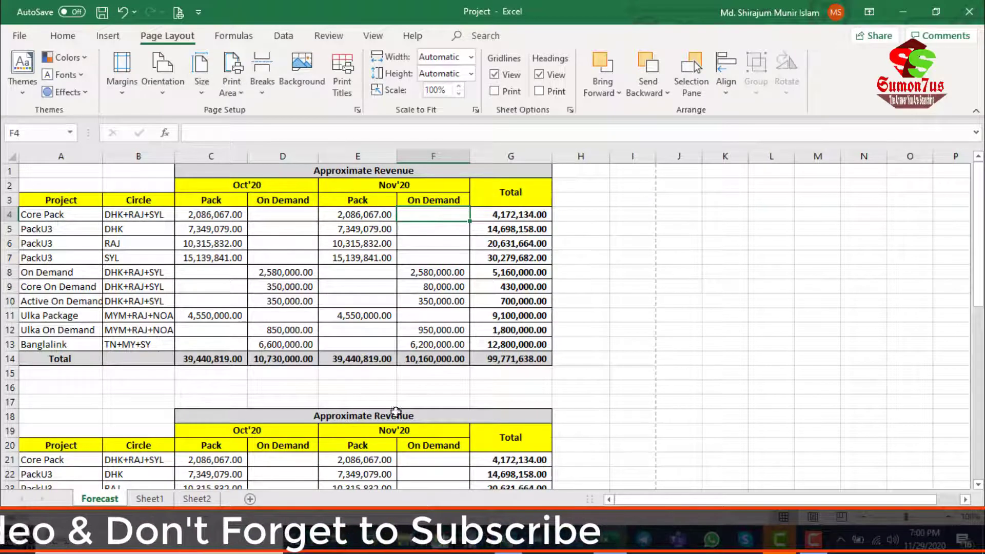
drag(388, 384, 416, 386)
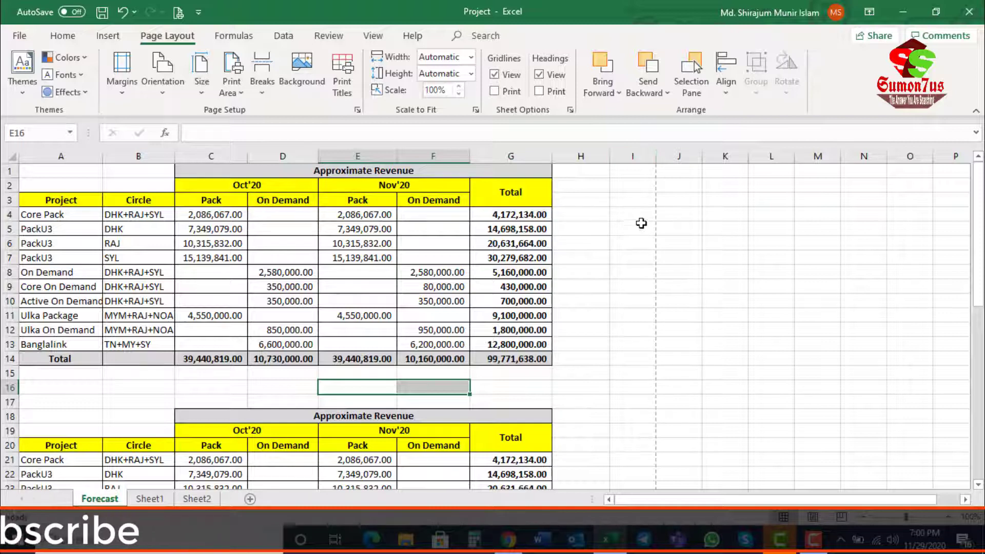
drag(638, 225, 663, 259)
drag(640, 209, 657, 229)
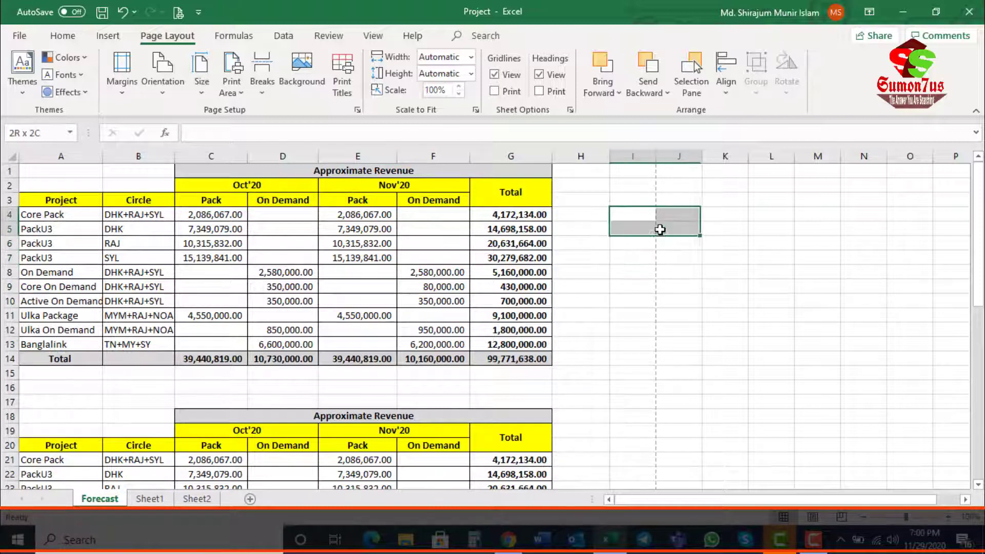
click(634, 288)
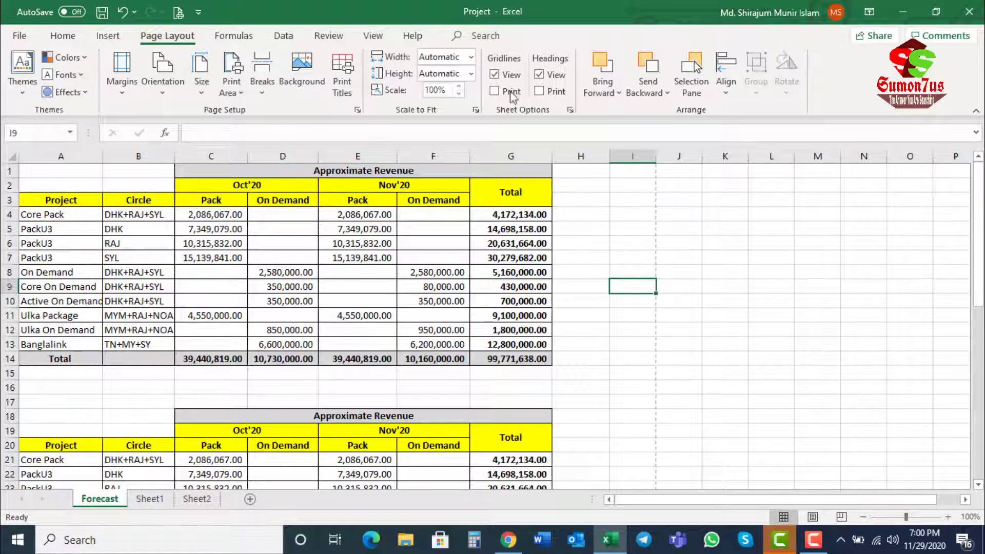
Review the portrait orientation and the available paper sizes in Page Setup, and close it without changes.
click(358, 109)
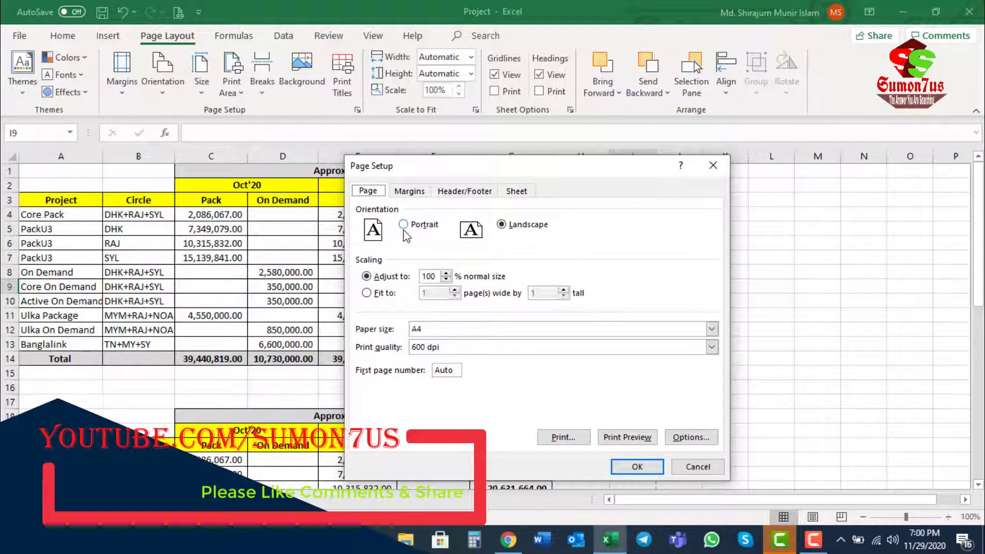
click(405, 225)
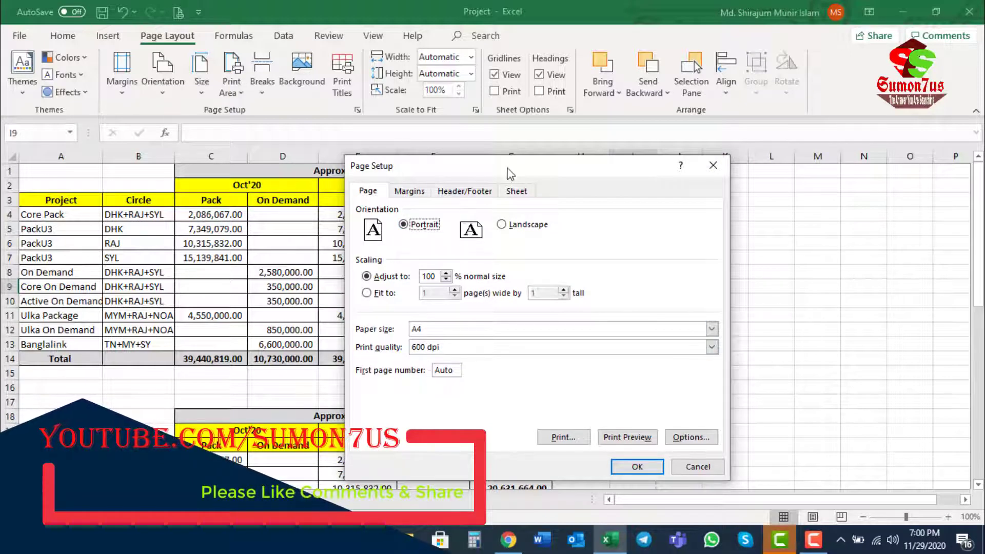
drag(493, 172, 602, 135)
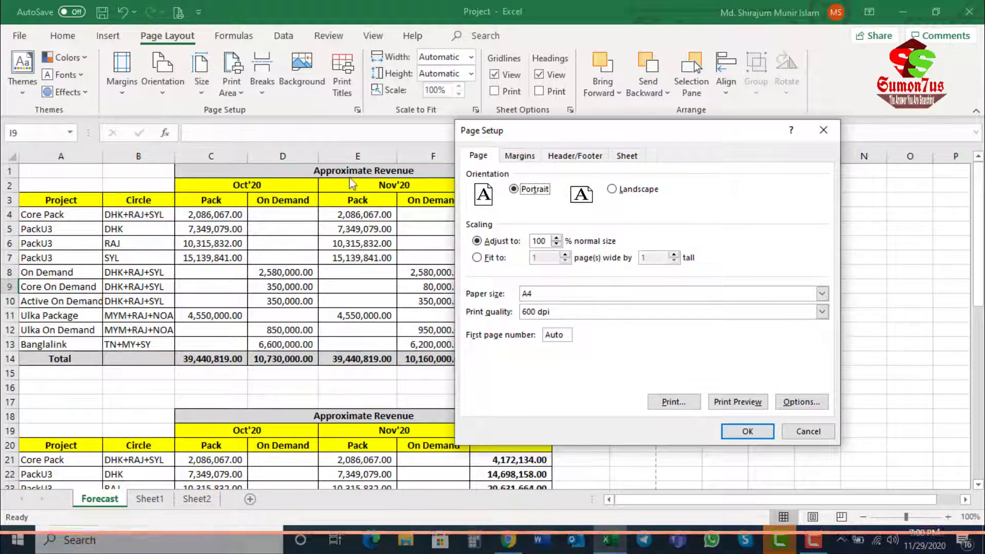
click(587, 297)
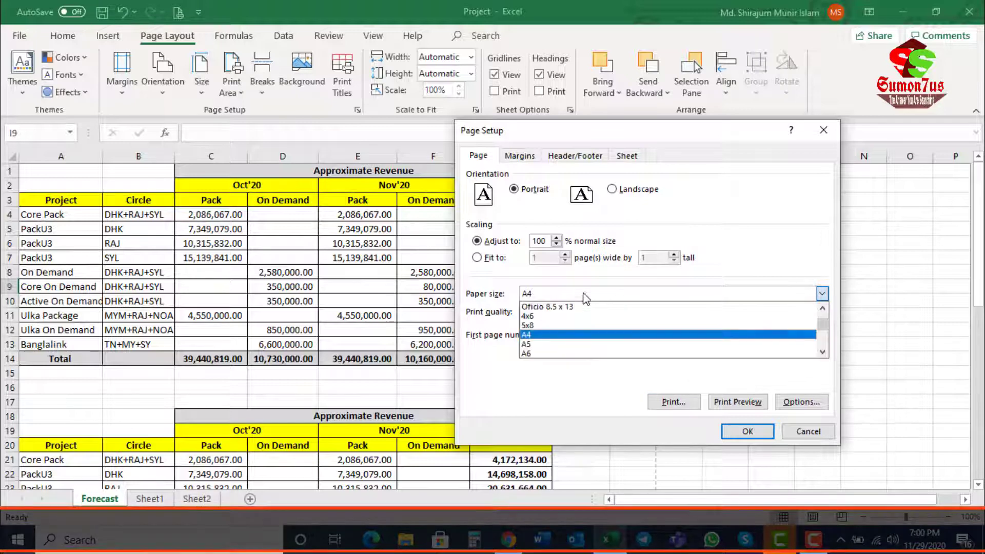
scroll(539, 334, up, 4)
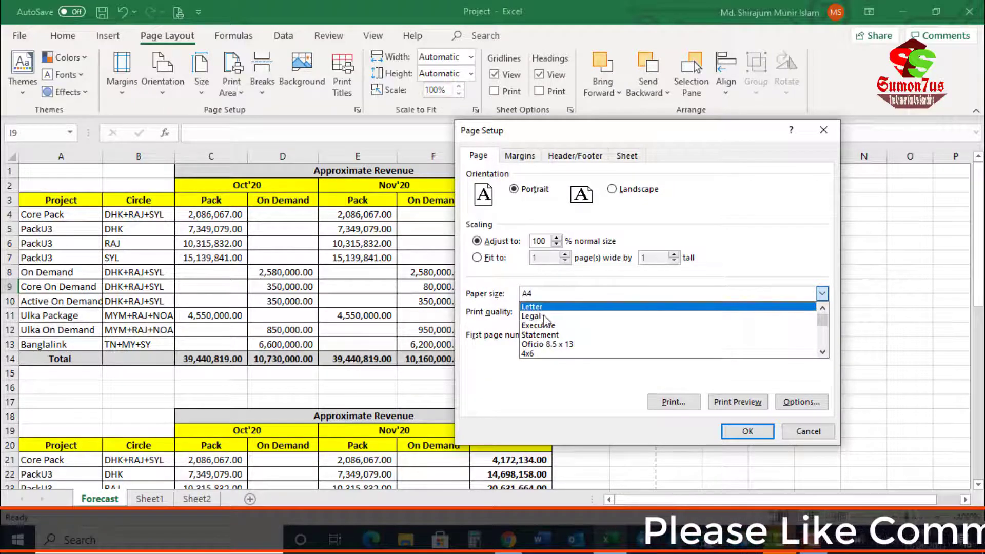
scroll(546, 321, down, 3)
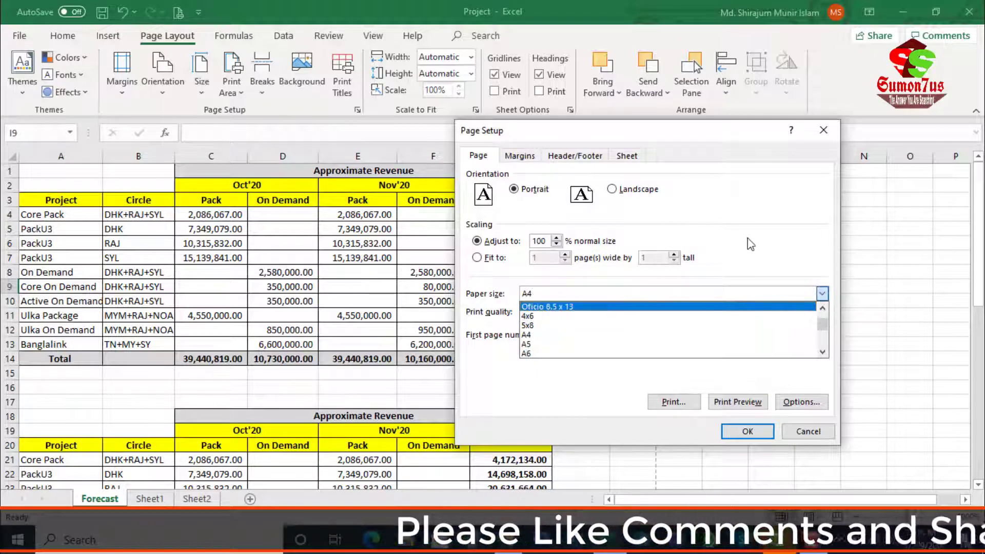
click(597, 309)
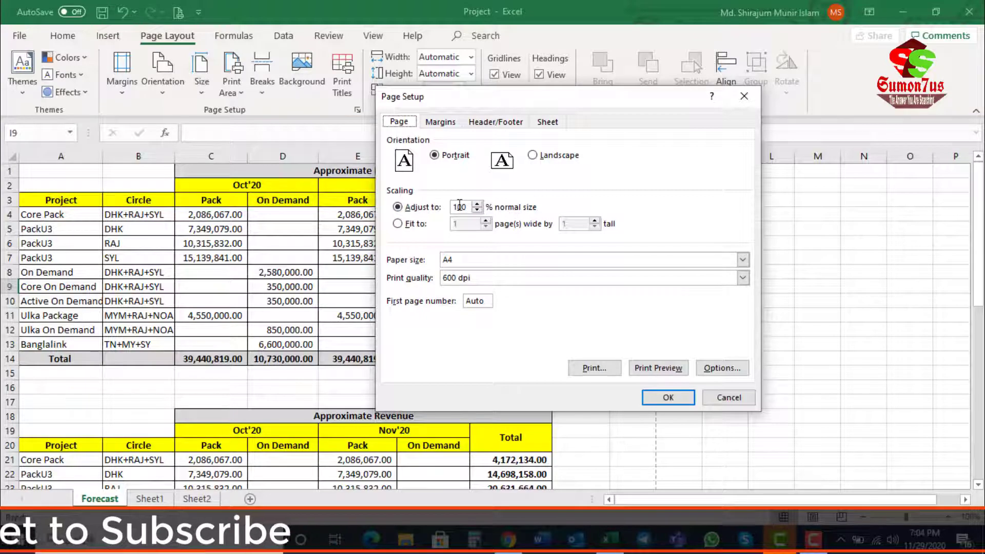
drag(523, 108, 704, 107)
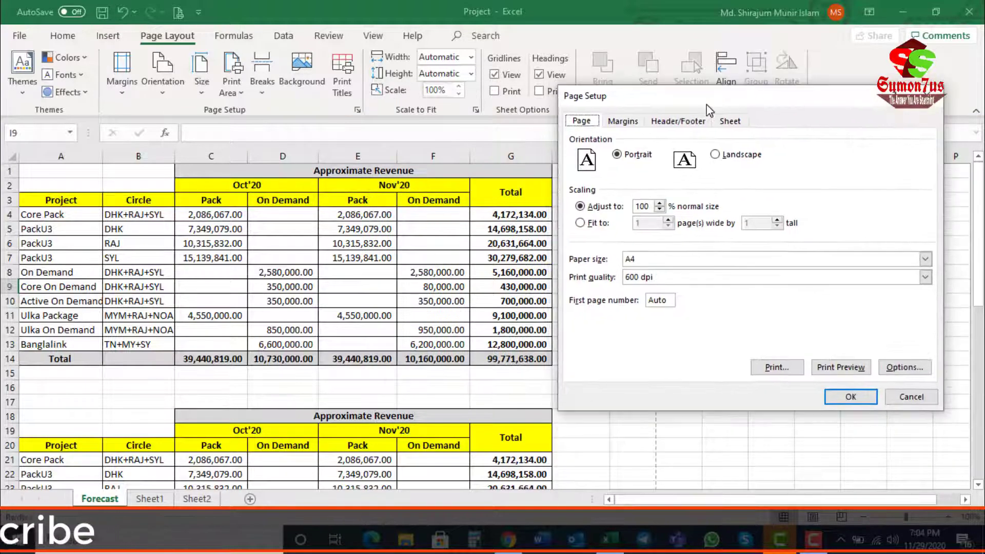
click(911, 398)
Widen columns E, F, G and C of the Forecast sheet's revenue tables.
drag(396, 153, 416, 153)
drag(489, 154, 514, 154)
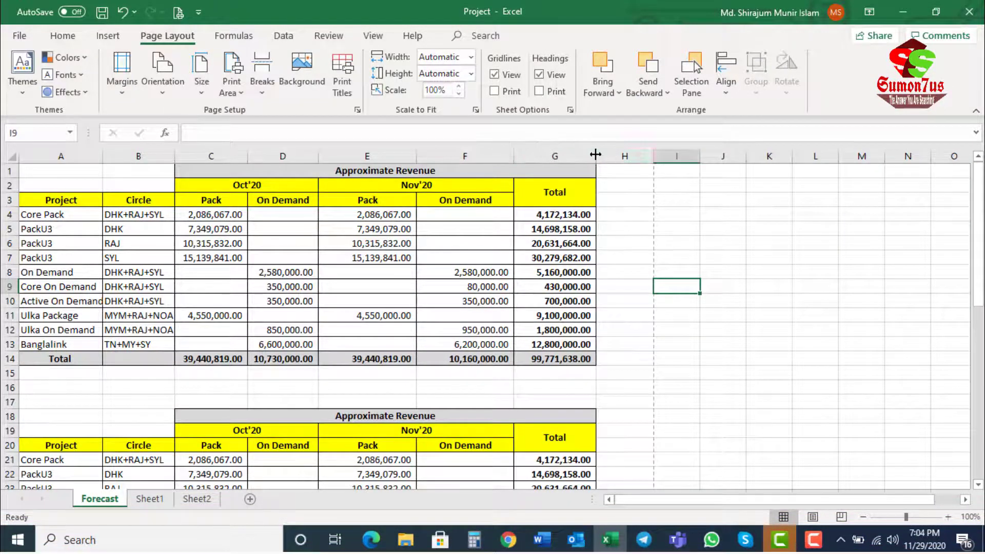
drag(595, 154, 648, 154)
drag(248, 156, 288, 157)
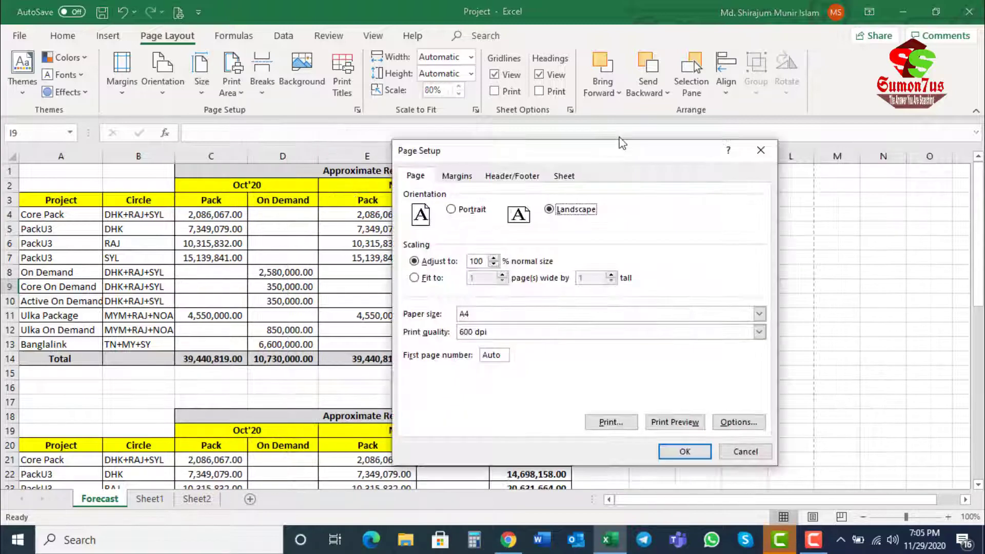
Set the Forecast sheet's page orientation to portrait, check its print preview, and return to the sheet.
drag(619, 142, 512, 94)
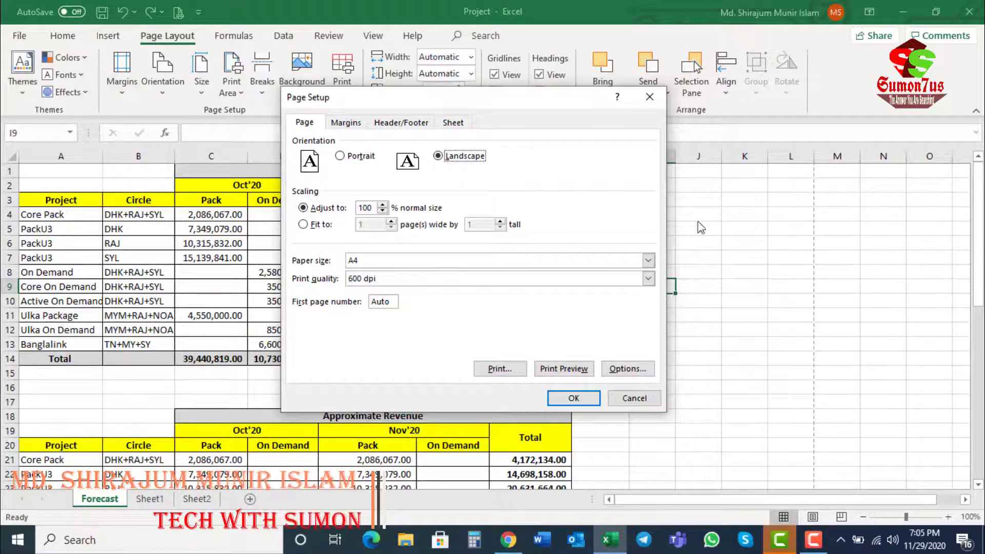
drag(392, 101, 556, 185)
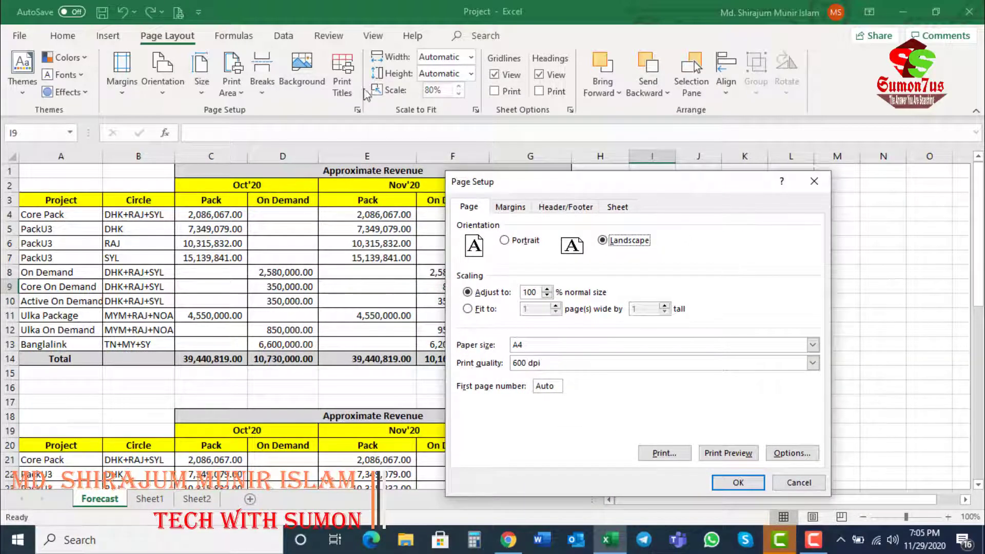
click(514, 243)
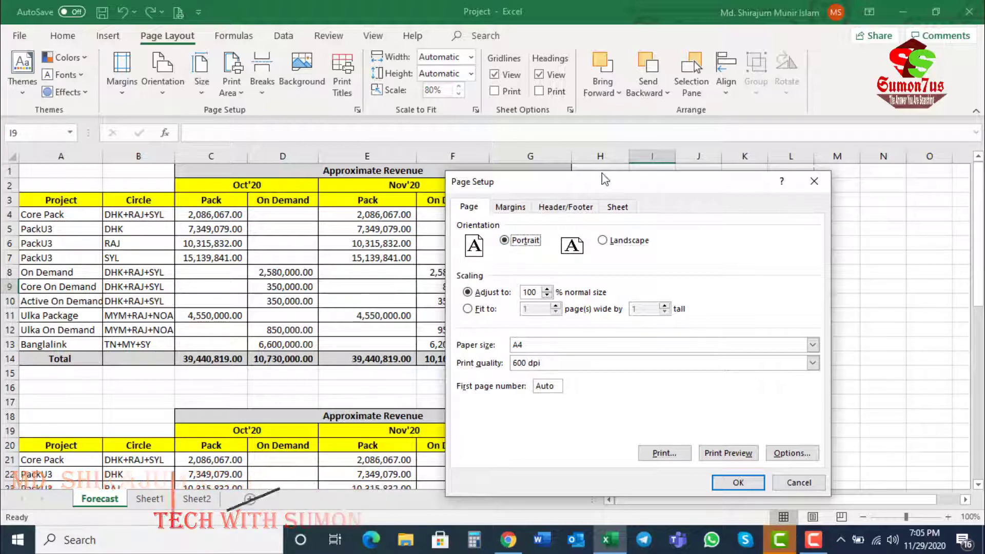
drag(608, 188, 643, 17)
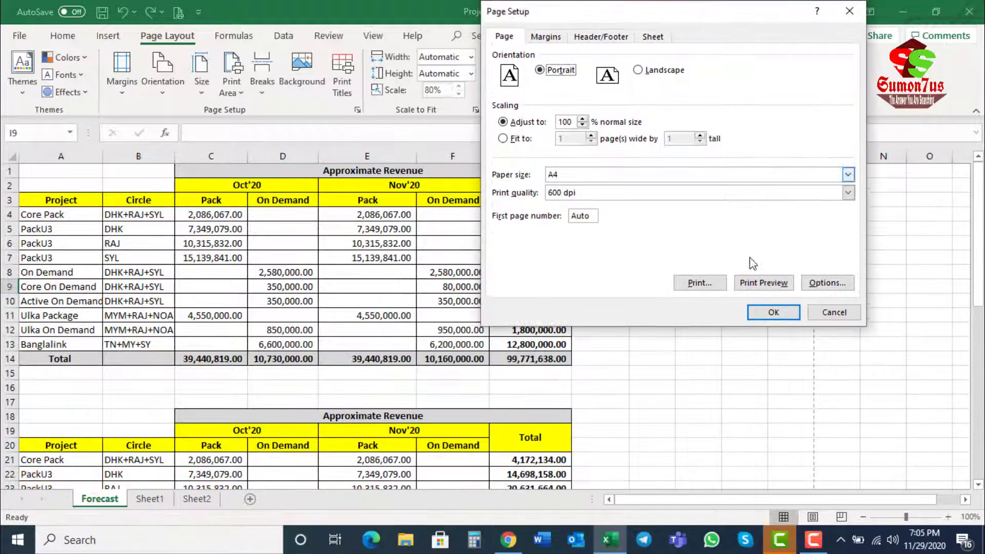
click(759, 284)
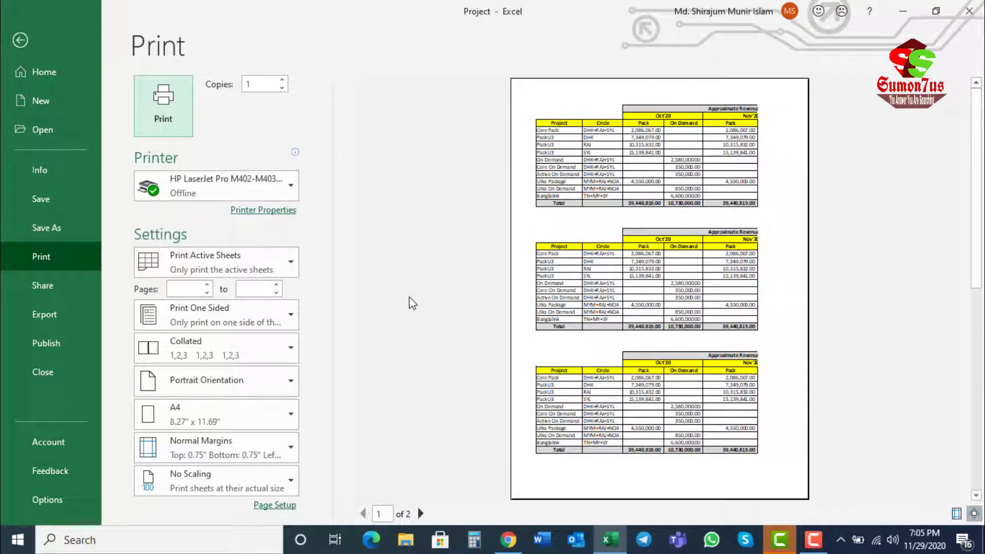
click(18, 50)
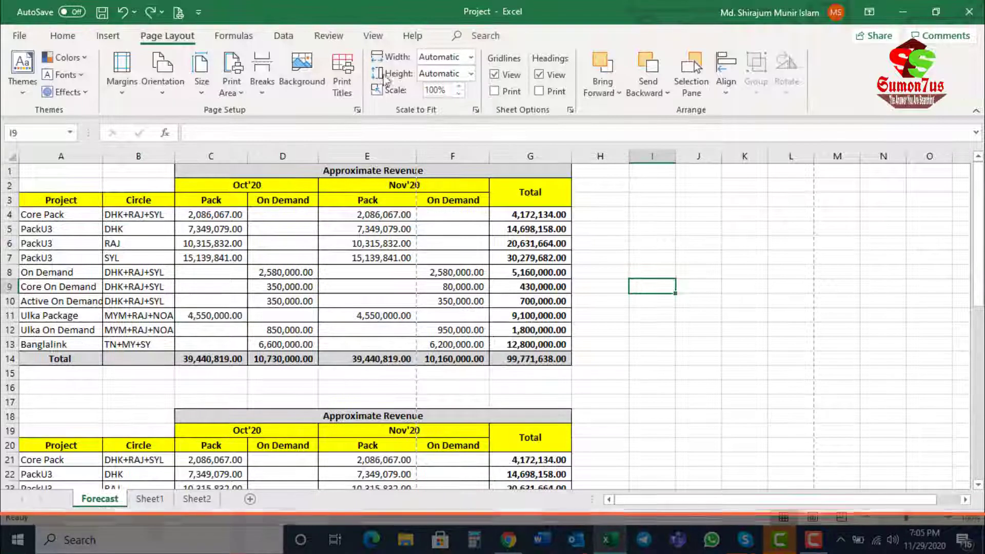
Set the Forecast sheet's print scaling to 75% of normal size, check the print preview, and return to the sheet.
click(357, 110)
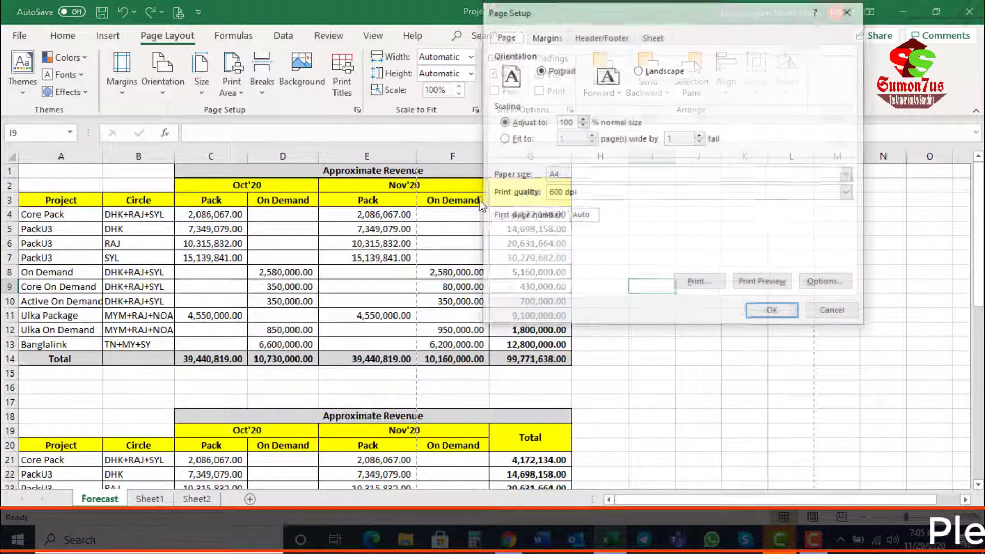
click(583, 125)
click(583, 125)
click(583, 125)
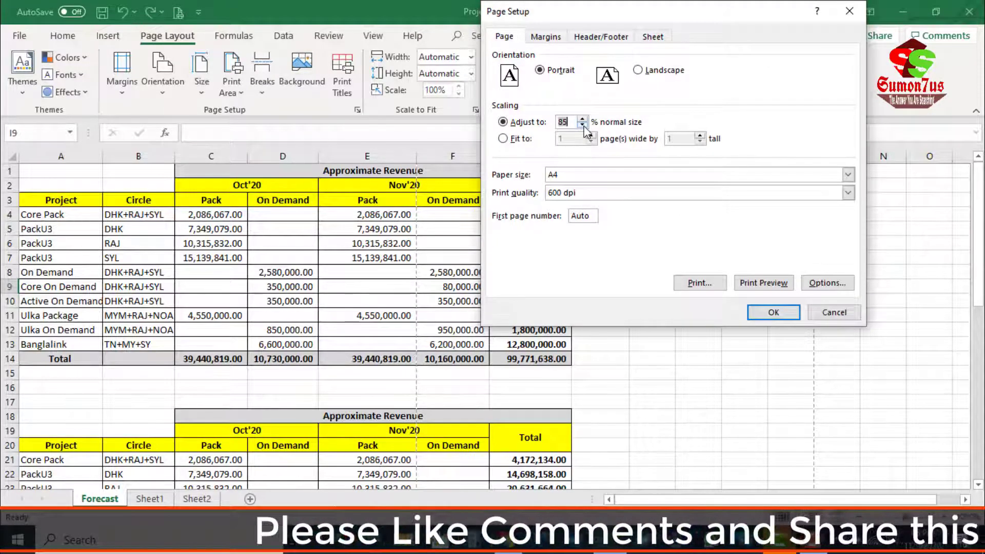
click(582, 125)
click(583, 125)
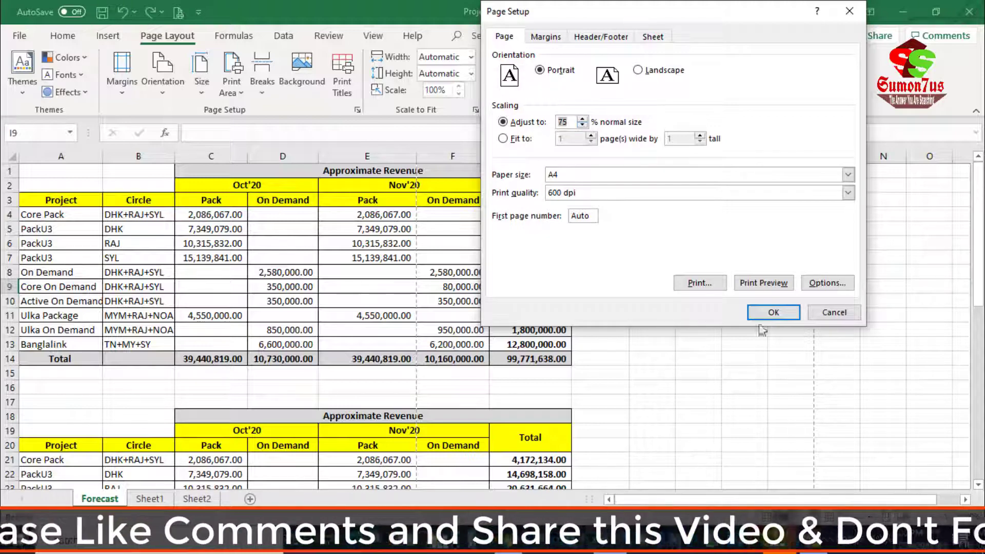
click(761, 285)
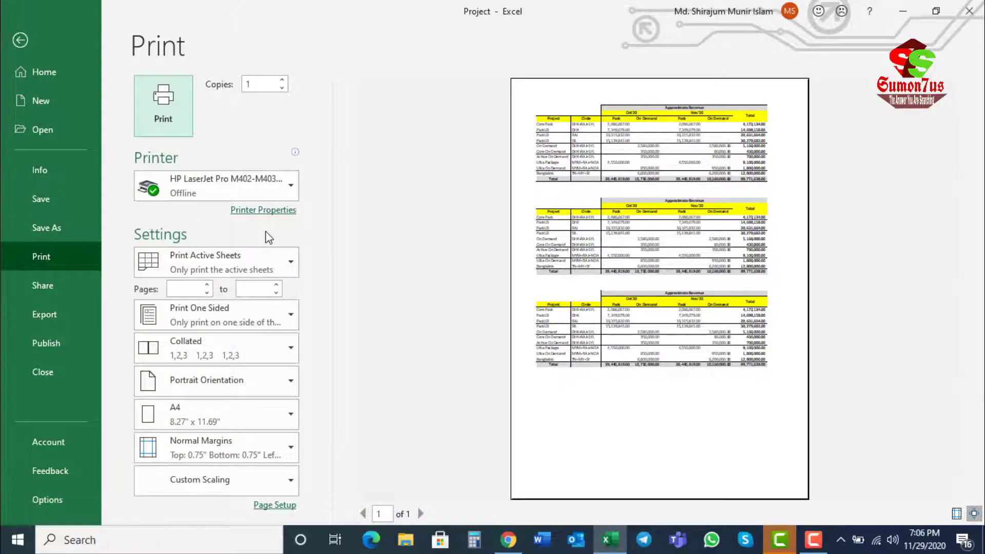
key(Escape)
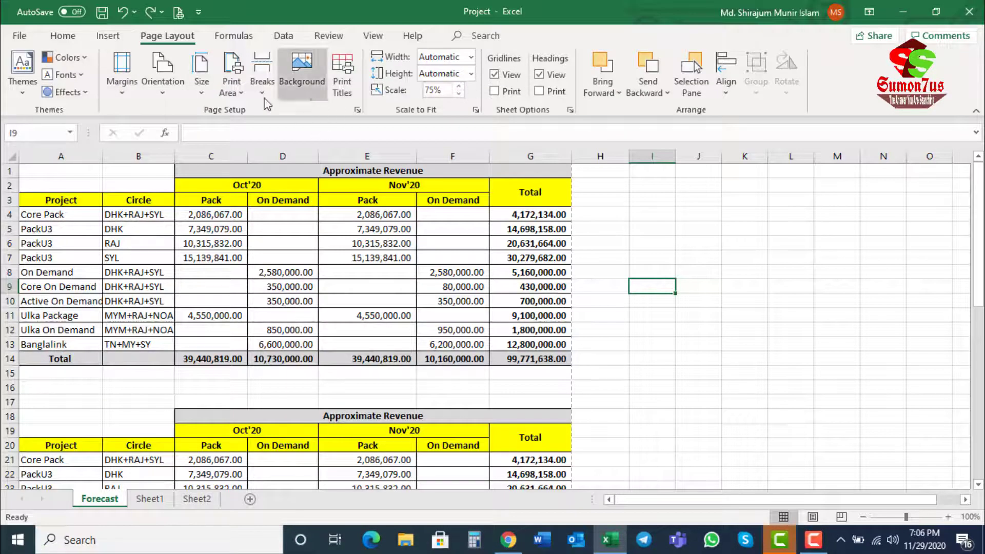
Set the print scaling in Page Setup to 100% of normal size.
click(358, 110)
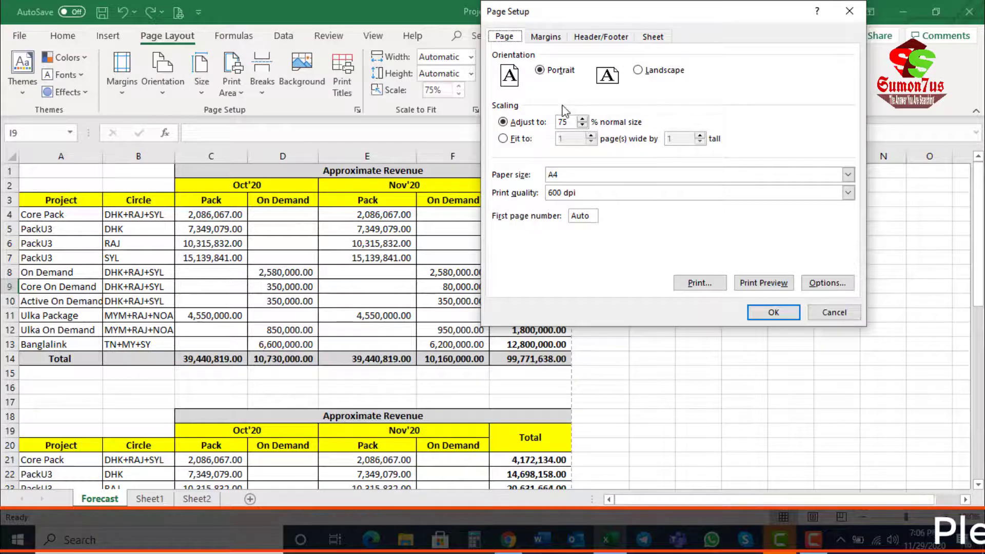
click(582, 119)
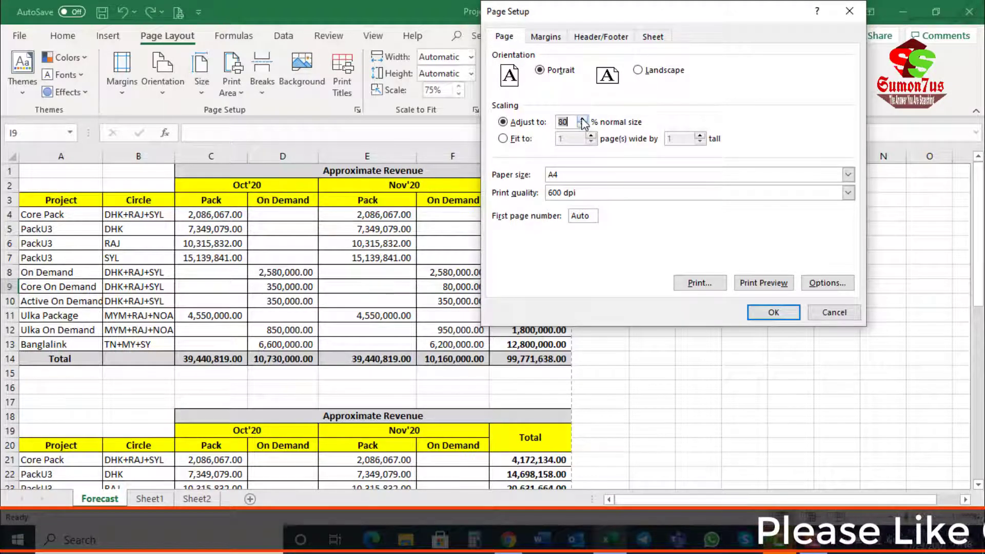
click(582, 119)
click(583, 119)
click(583, 119)
click(582, 119)
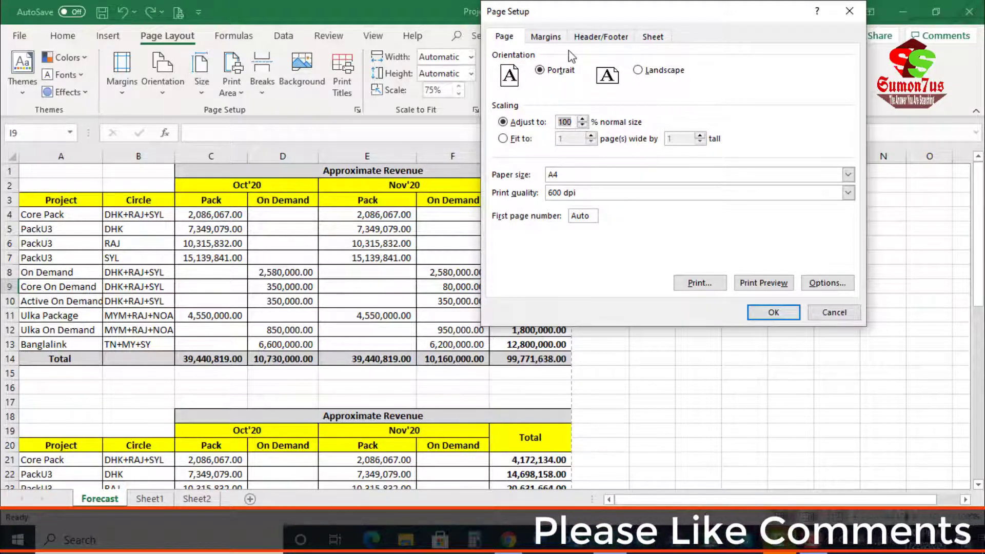
Set the top page margin to 0.5 in the Forecast sheet's Page Setup.
drag(559, 12, 560, 109)
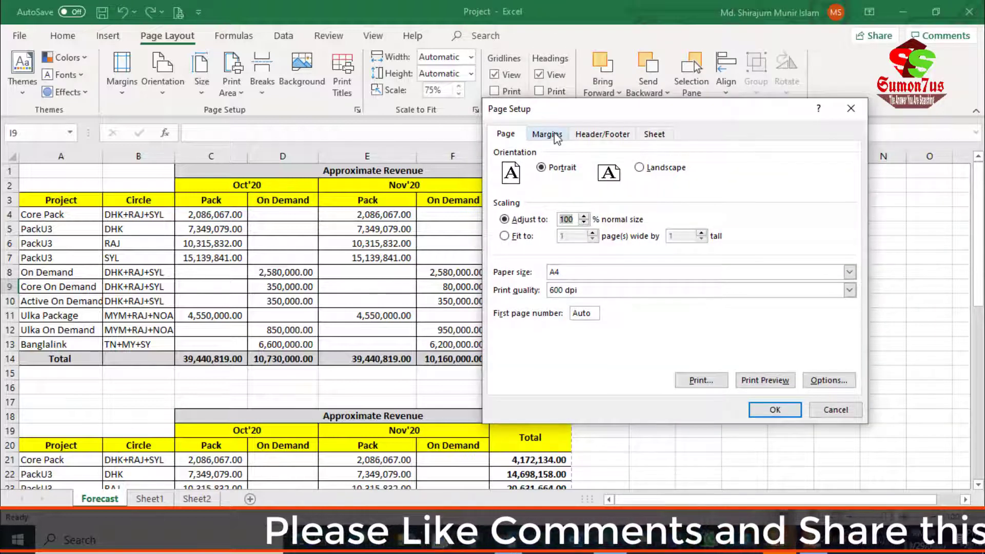
click(555, 136)
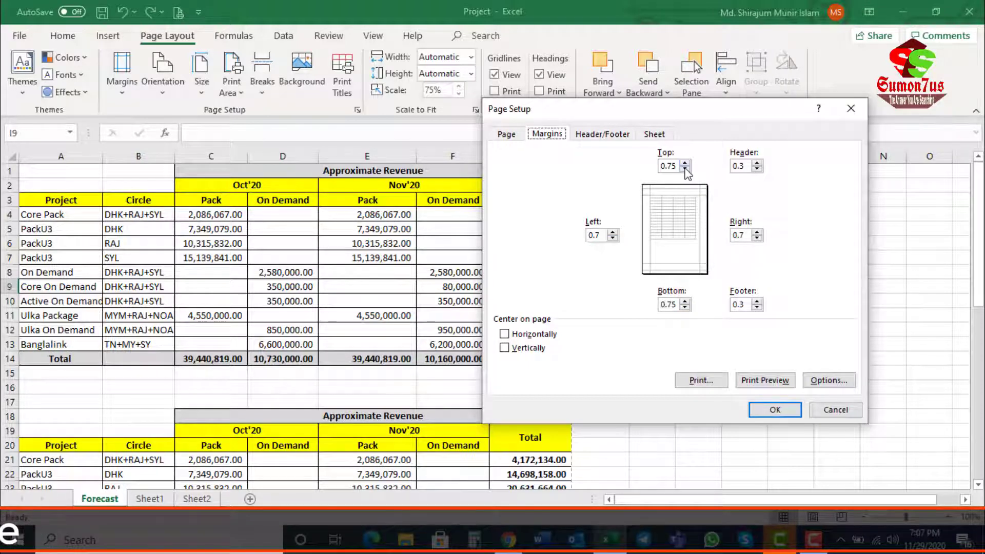
click(685, 164)
click(685, 164)
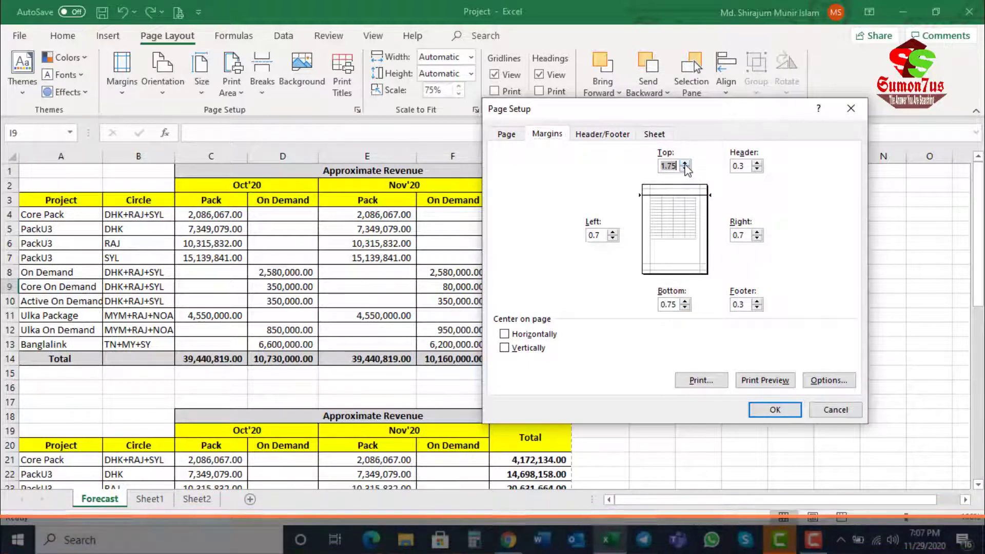
click(685, 163)
click(685, 163)
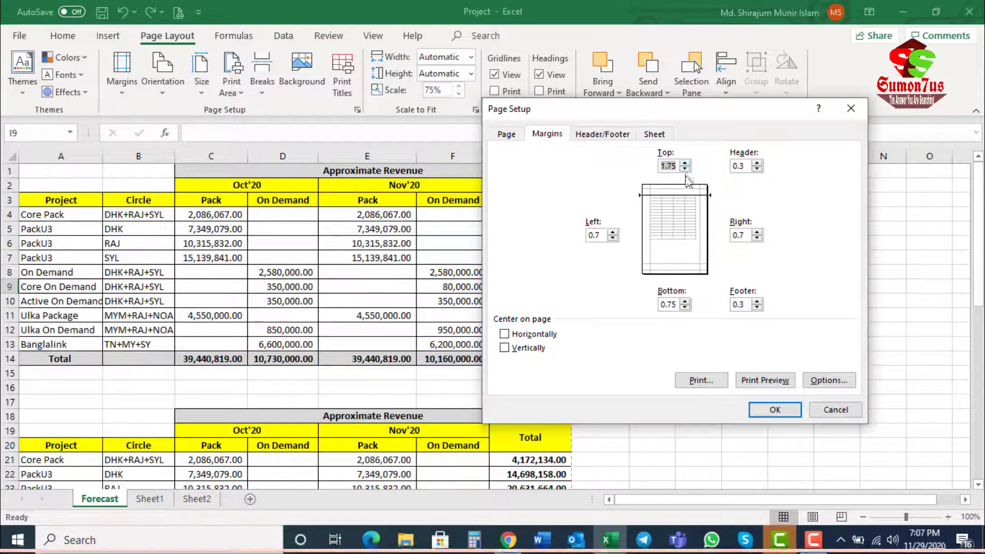
click(685, 170)
click(686, 170)
click(686, 169)
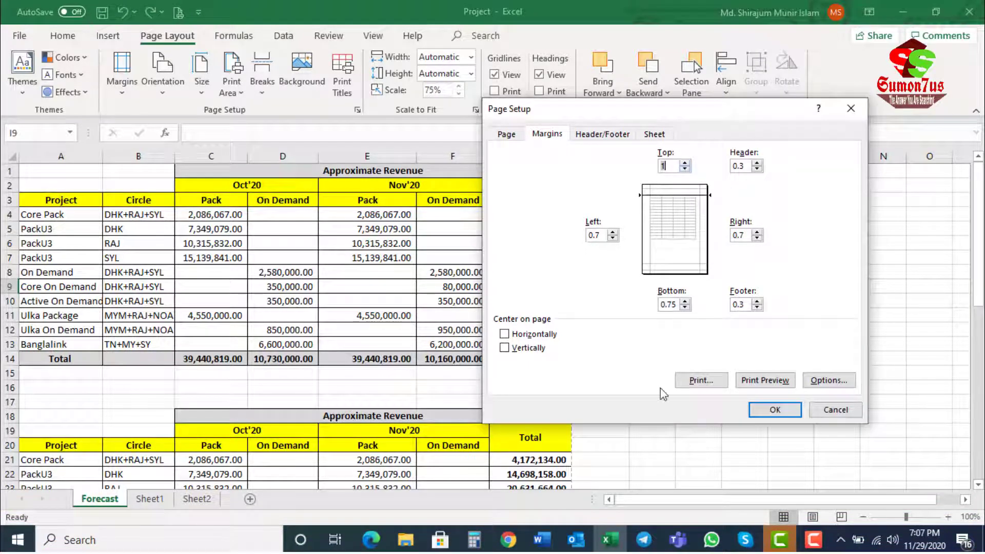
click(685, 170)
click(686, 169)
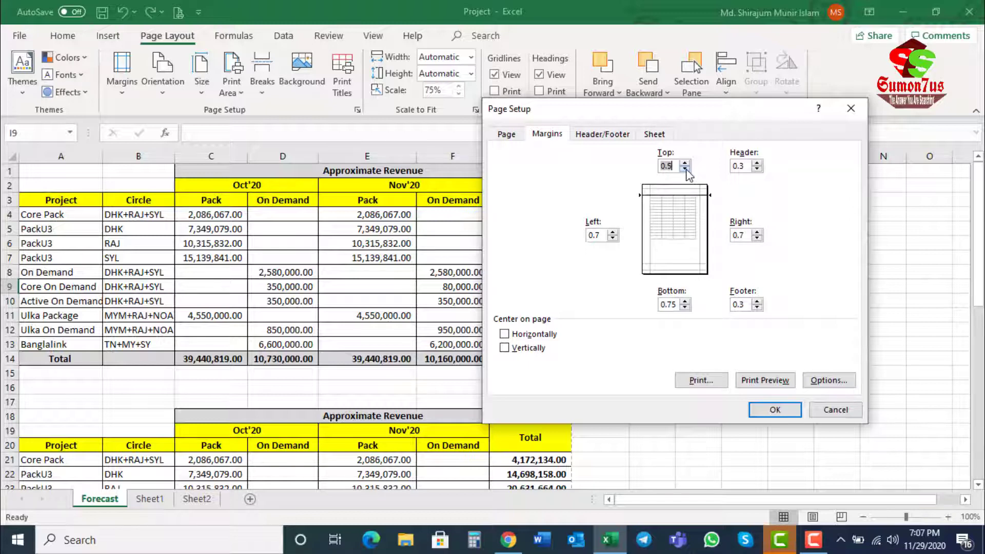
Set the left page margin to 0.2 and the right page margin to 0.25.
click(613, 238)
click(612, 238)
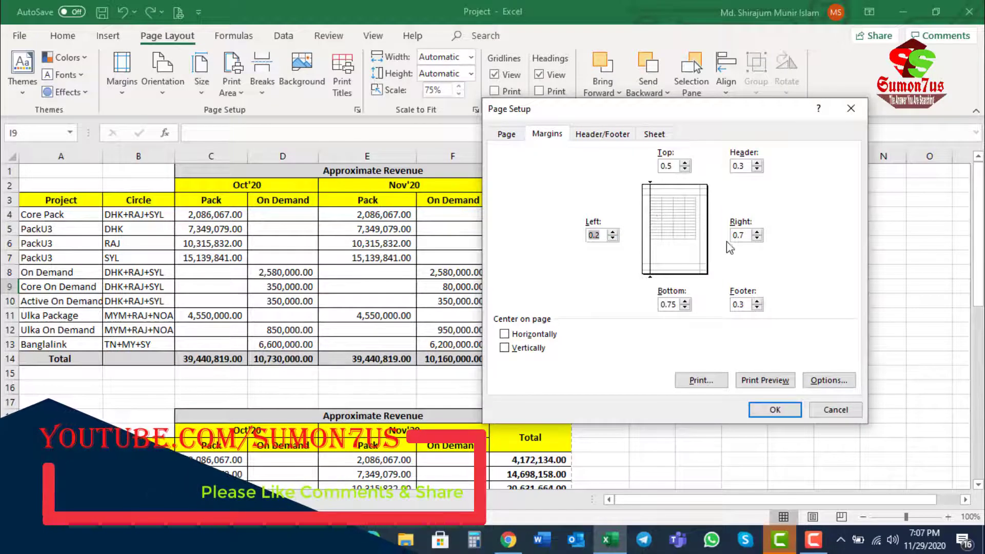
click(757, 238)
click(757, 238)
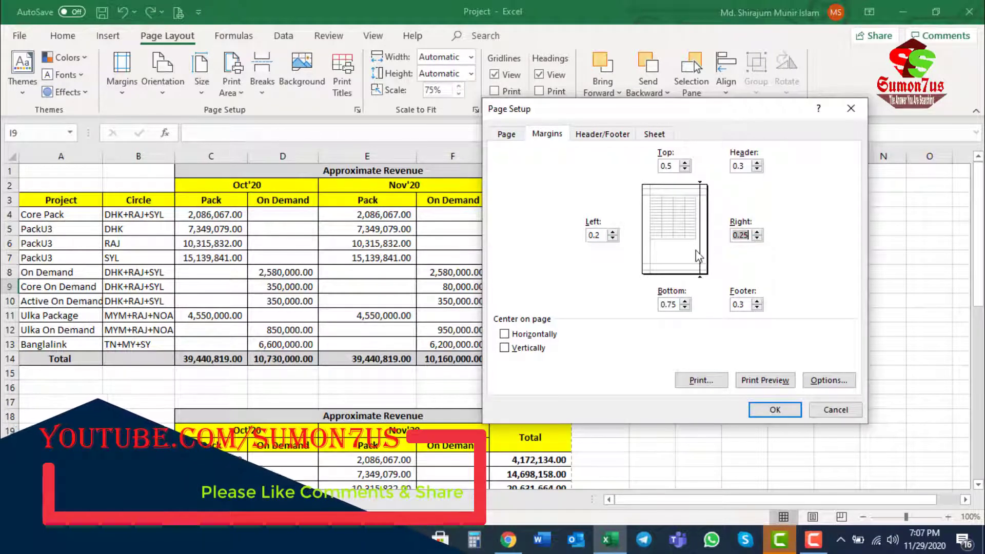
Set the top page margin to 1 and the left and right page margins to 0.6.
double_click(669, 166)
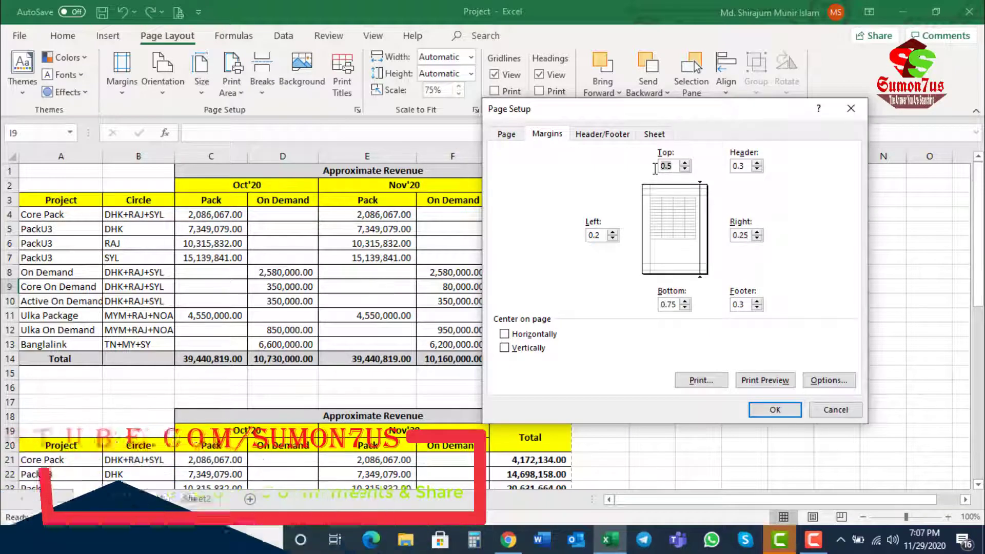
text(1)
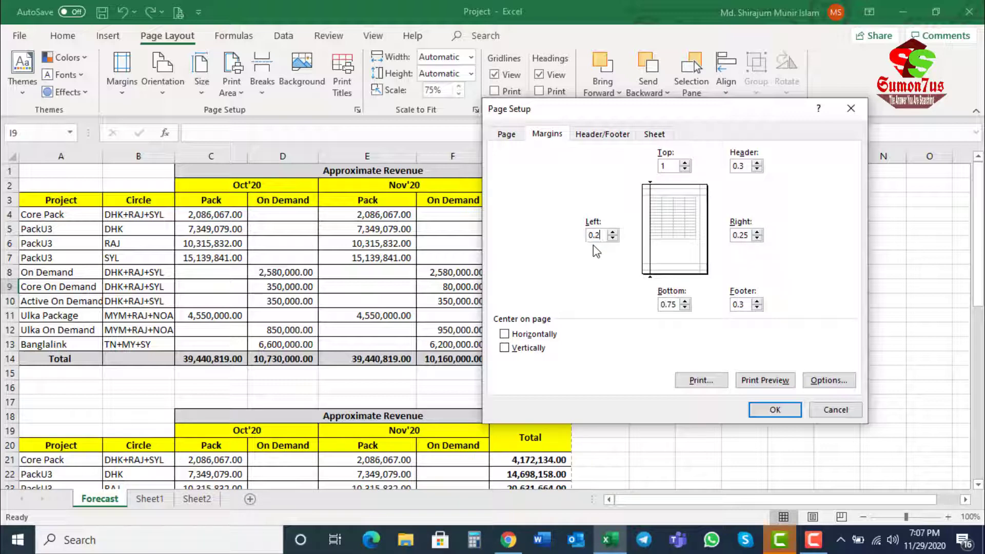
text(0.6)
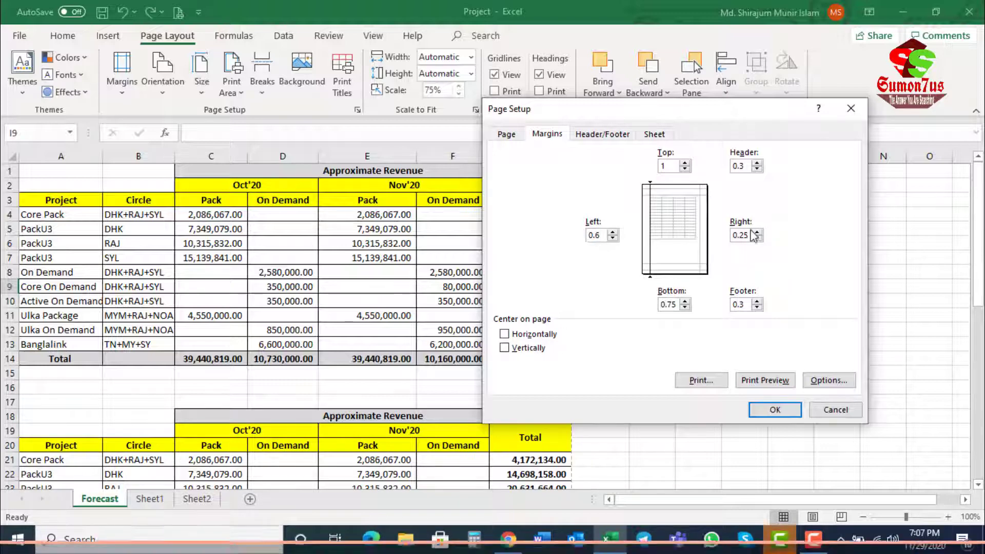
double_click(750, 235)
text(0.6)
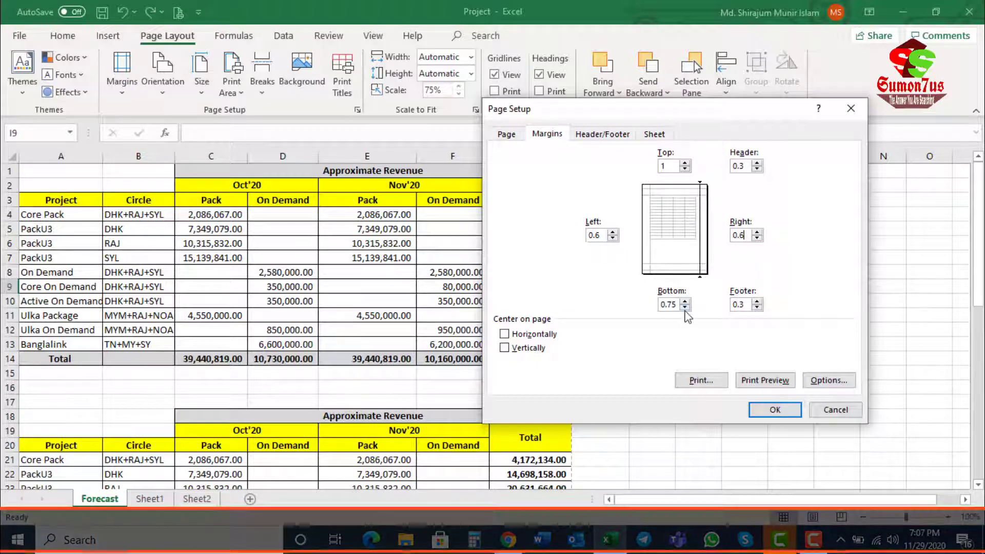
Set the bottom page margin to 0.4, check the print preview, and return to the sheet.
click(685, 307)
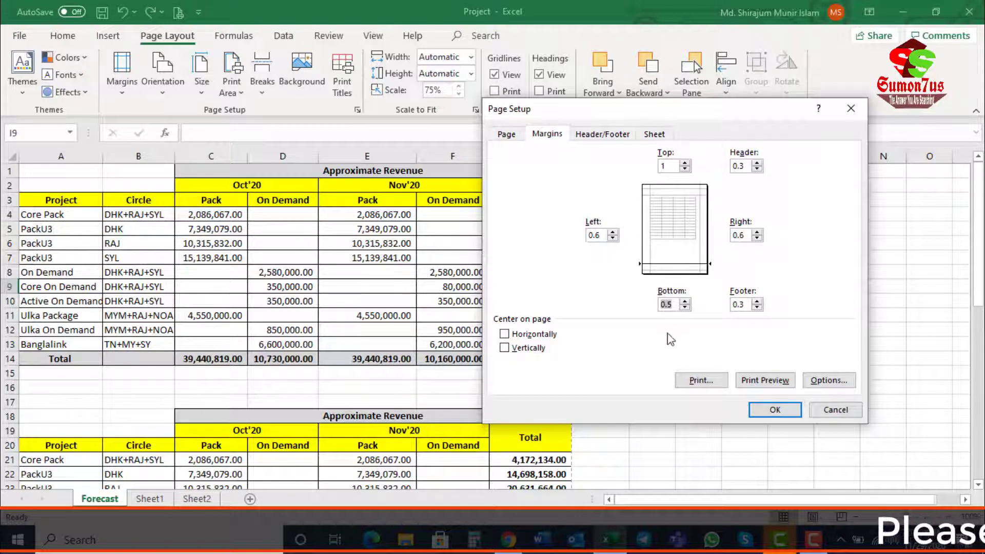
key(BackSpace)
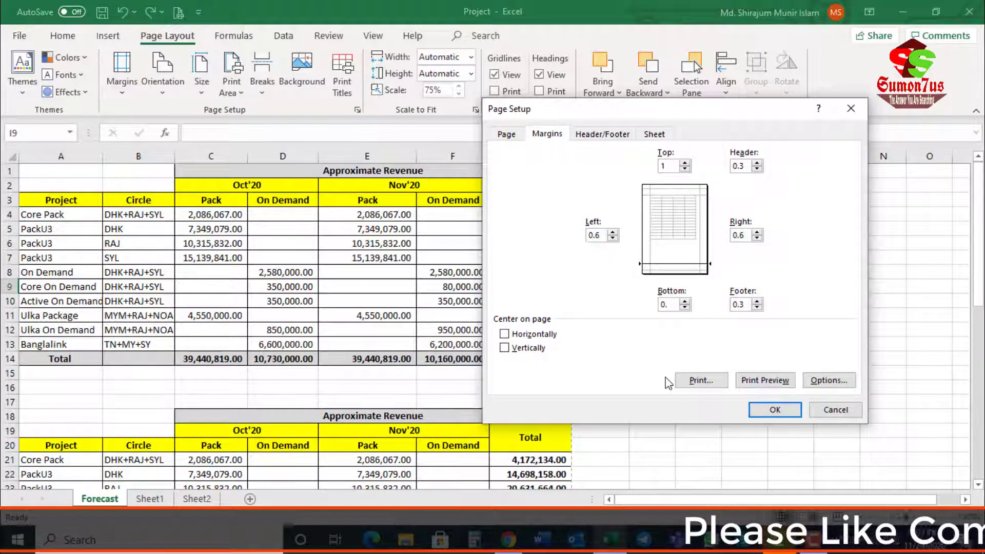
text(4)
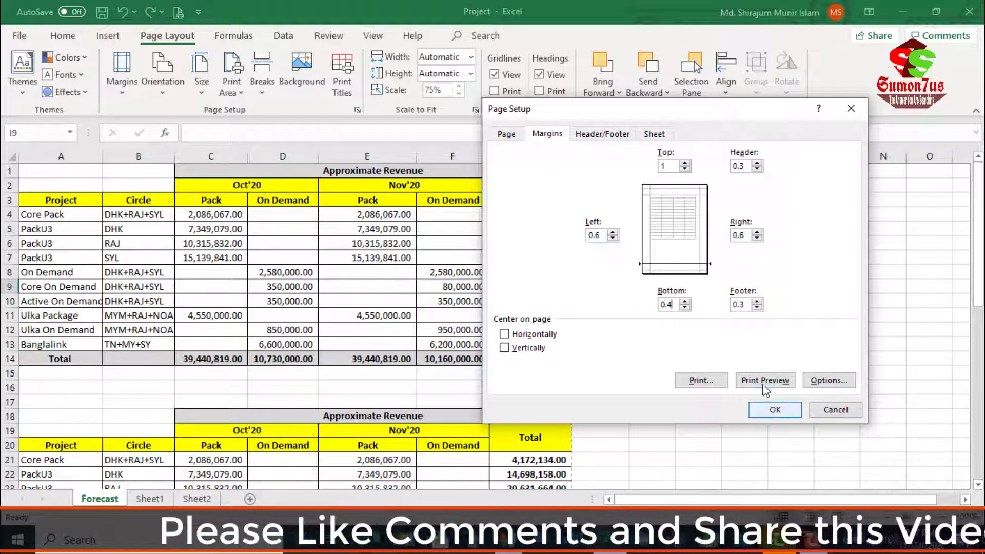
click(763, 382)
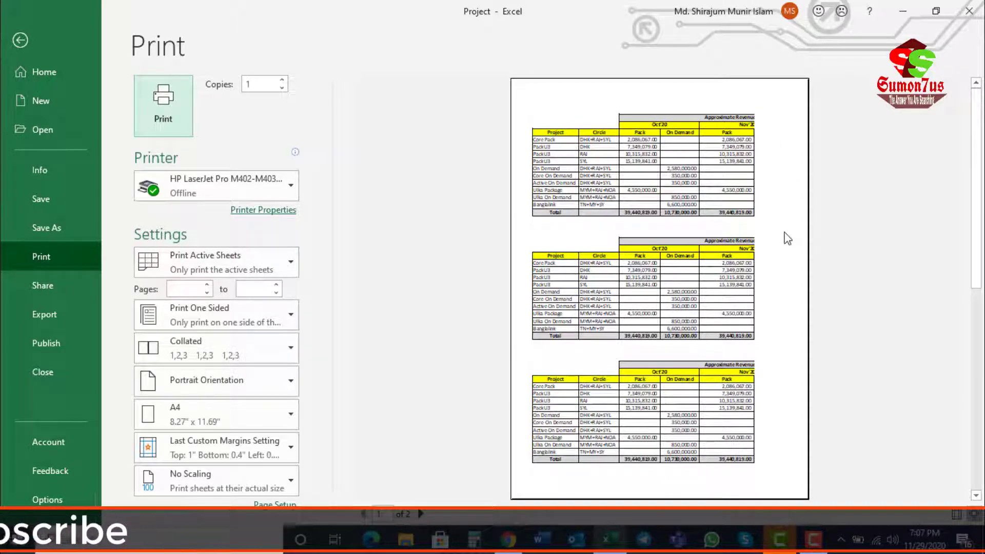
key(Escape)
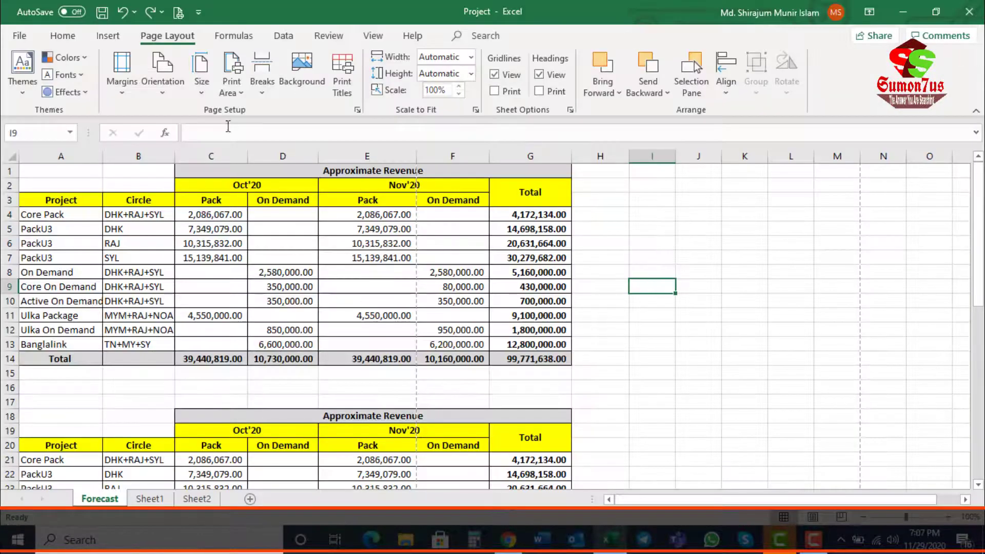
Set the Forecast sheet's left and right page margins to 0.25 and apply them.
click(357, 110)
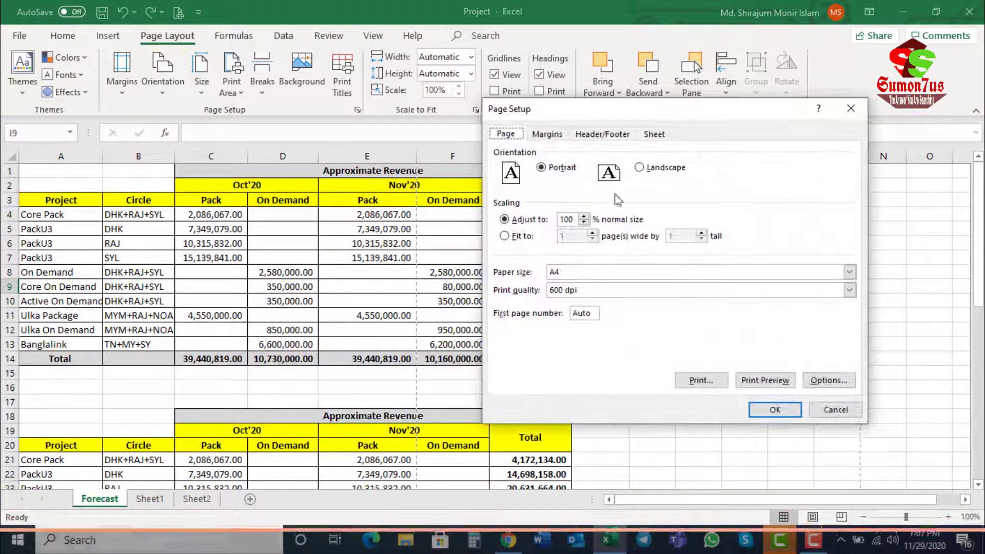
click(548, 136)
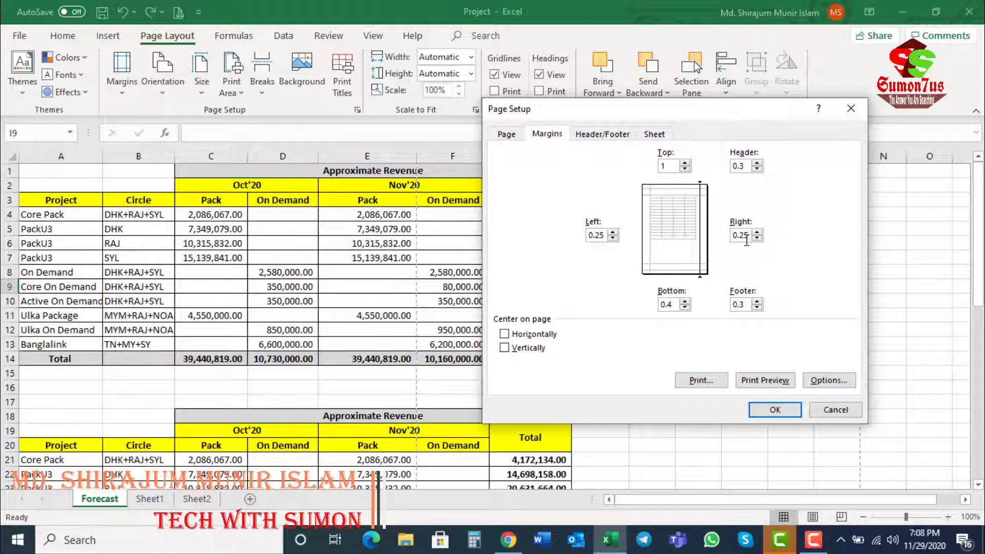
click(775, 410)
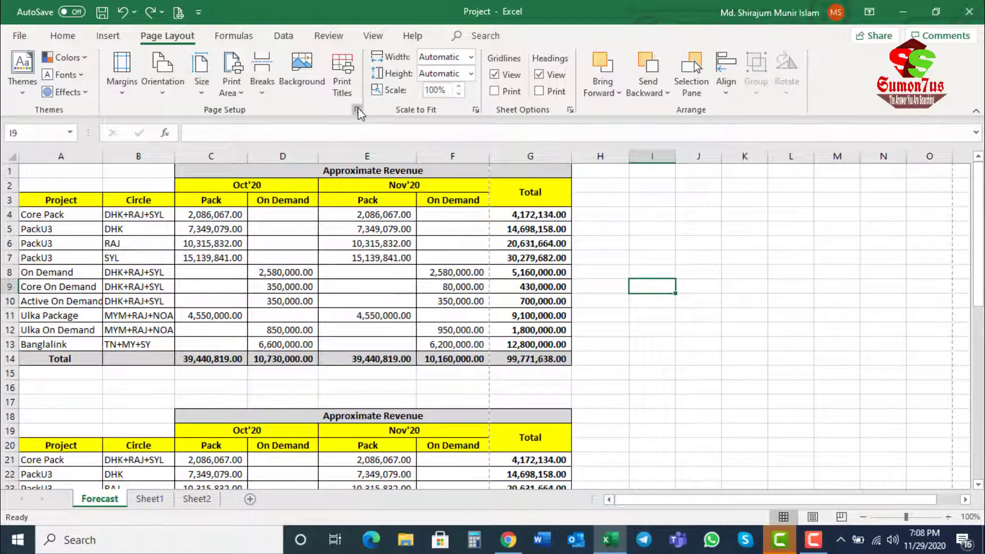
Set the Forecast sheet's left and right page margins to 0.2 and apply them.
click(358, 110)
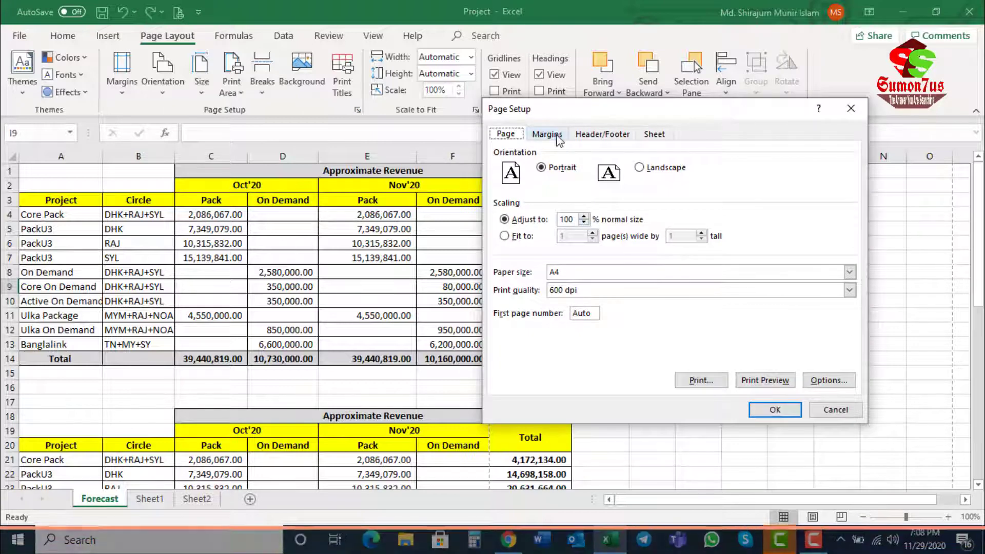
click(559, 138)
click(613, 238)
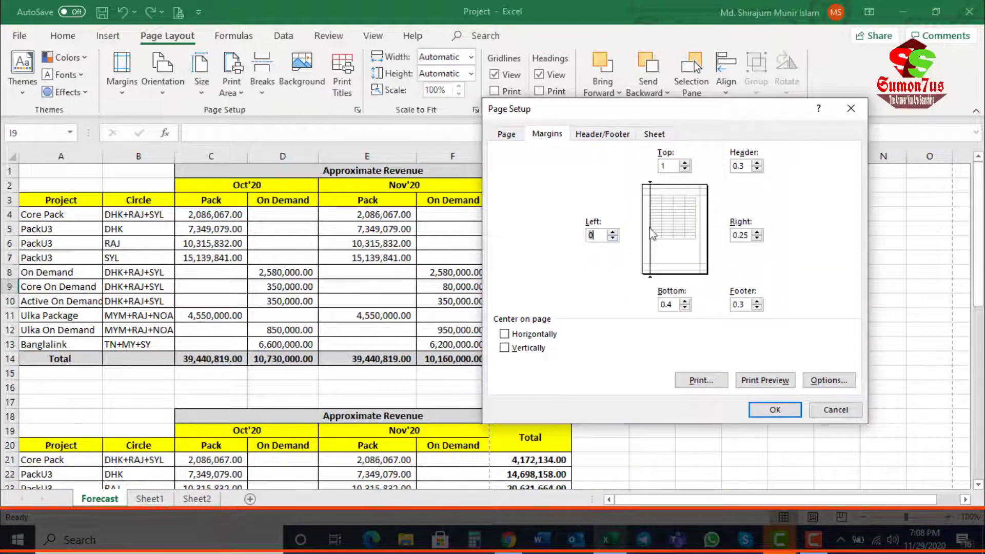
text(.2)
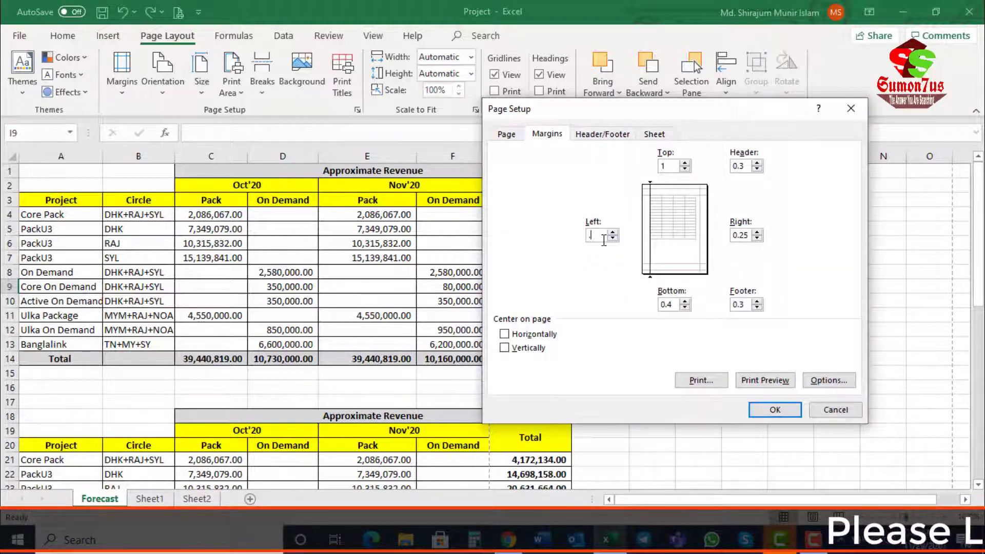
click(742, 235)
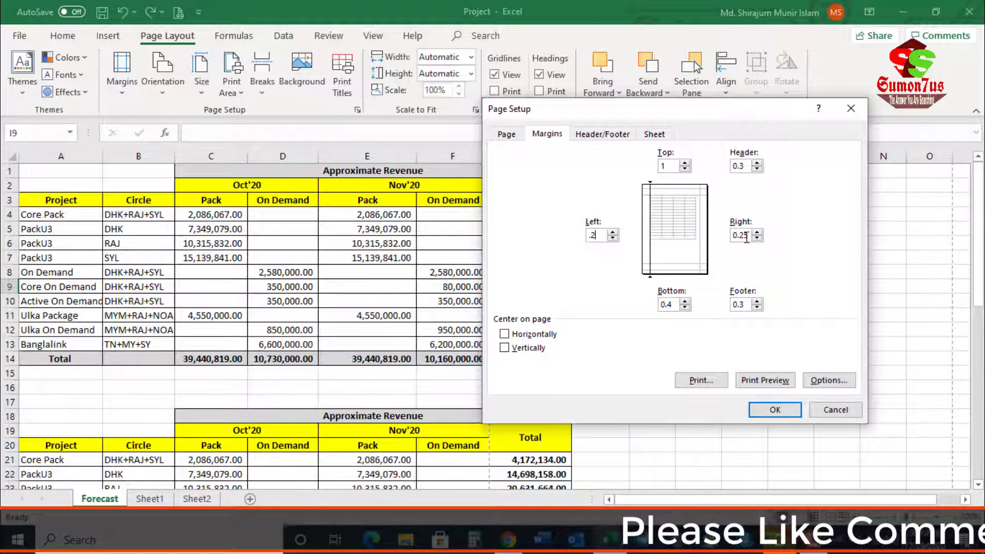
key(Delete)
text(2)
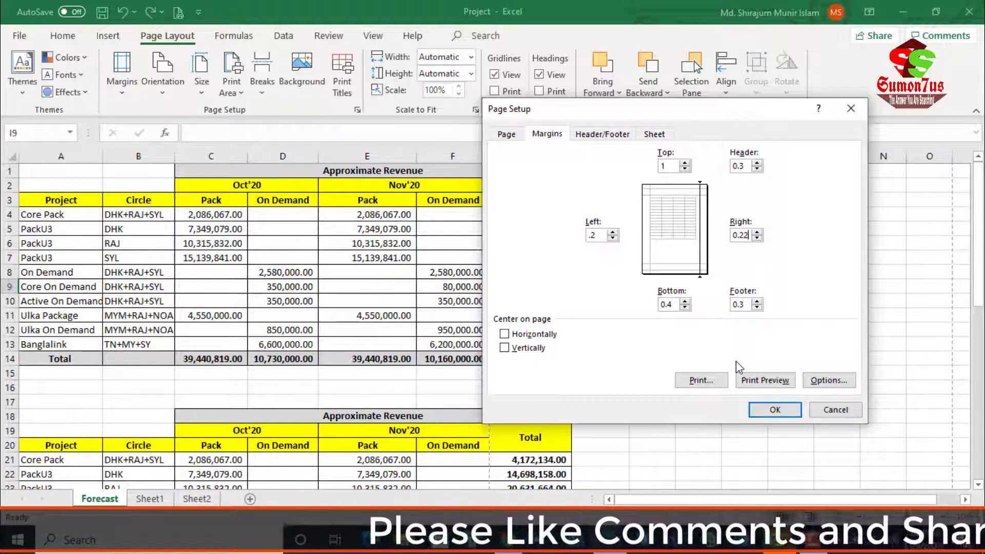
key(BackSpace)
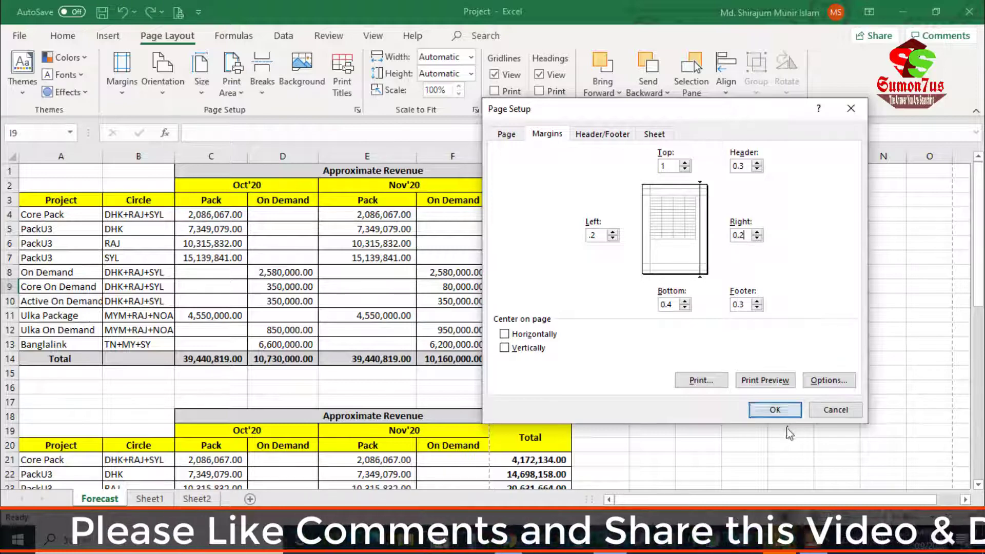
click(775, 410)
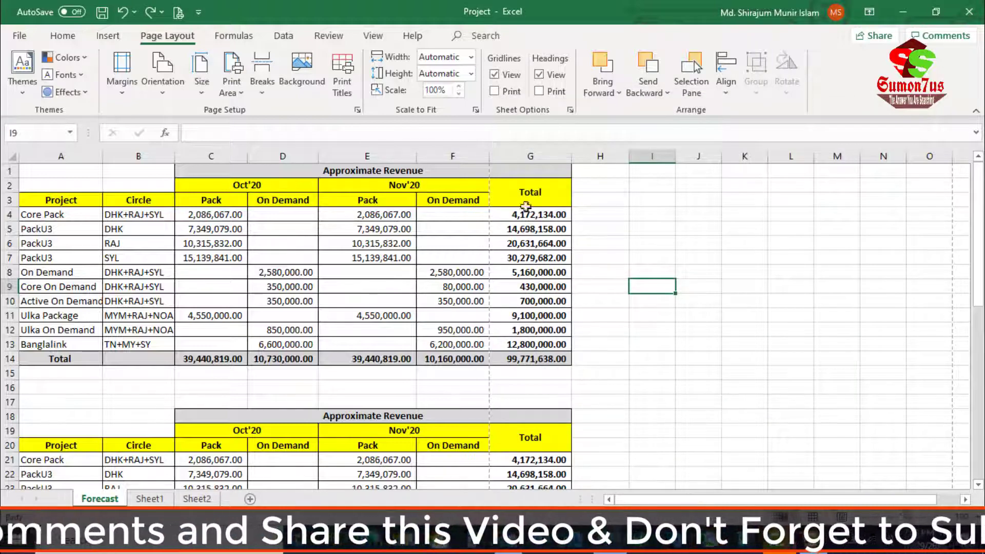
Check in the print preview which table columns fit on the first page, and return to the sheet.
click(19, 37)
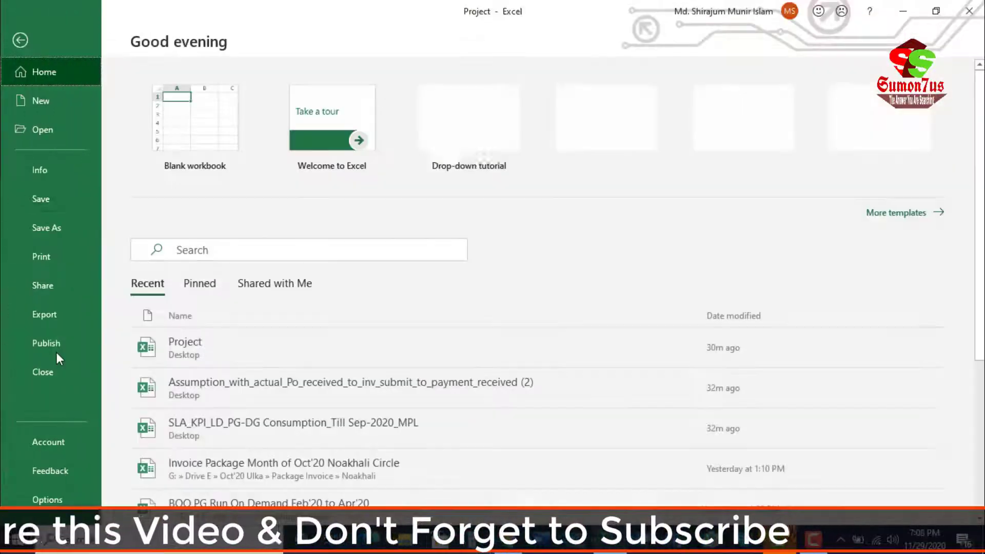
click(51, 257)
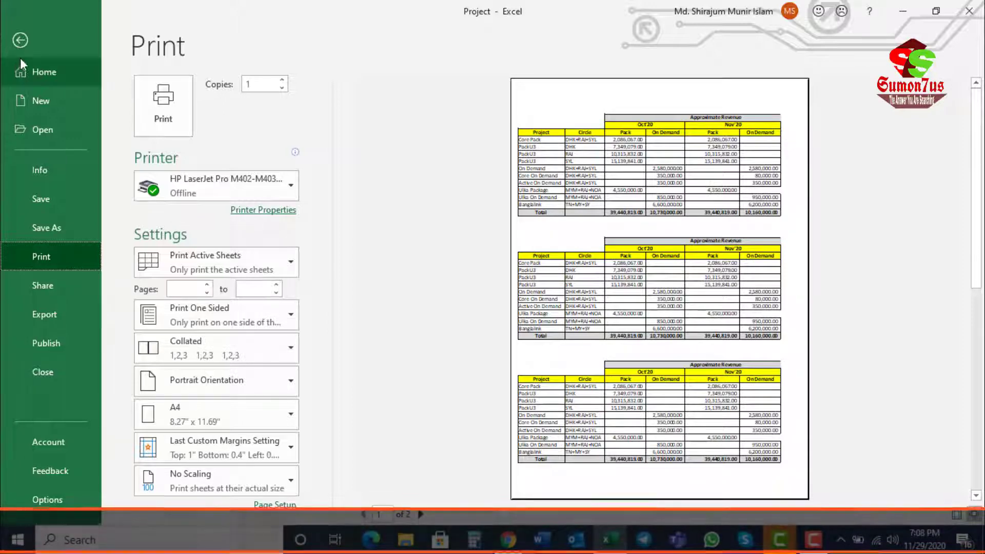
click(21, 40)
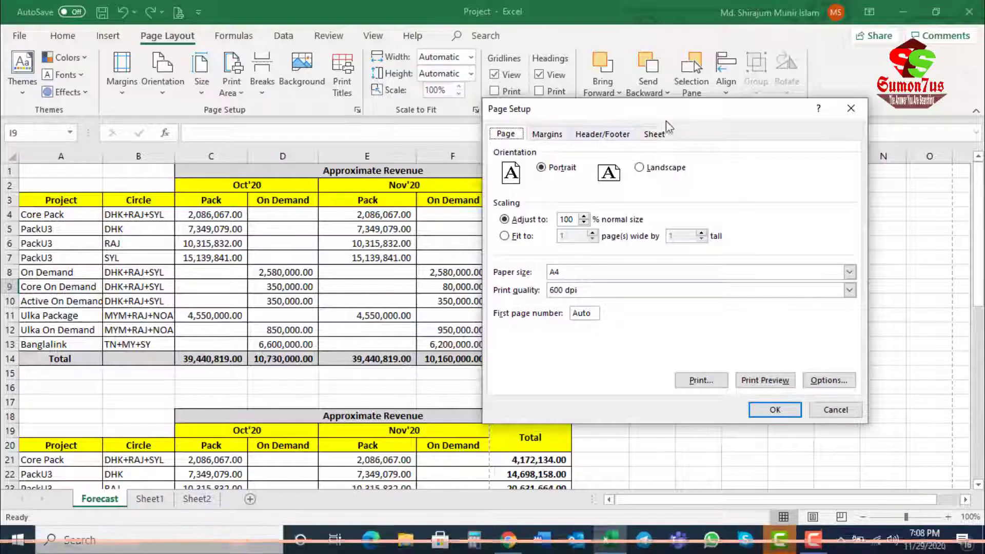
Set the Forecast sheet's print scaling to 90% of normal size and apply it.
drag(612, 116, 669, 134)
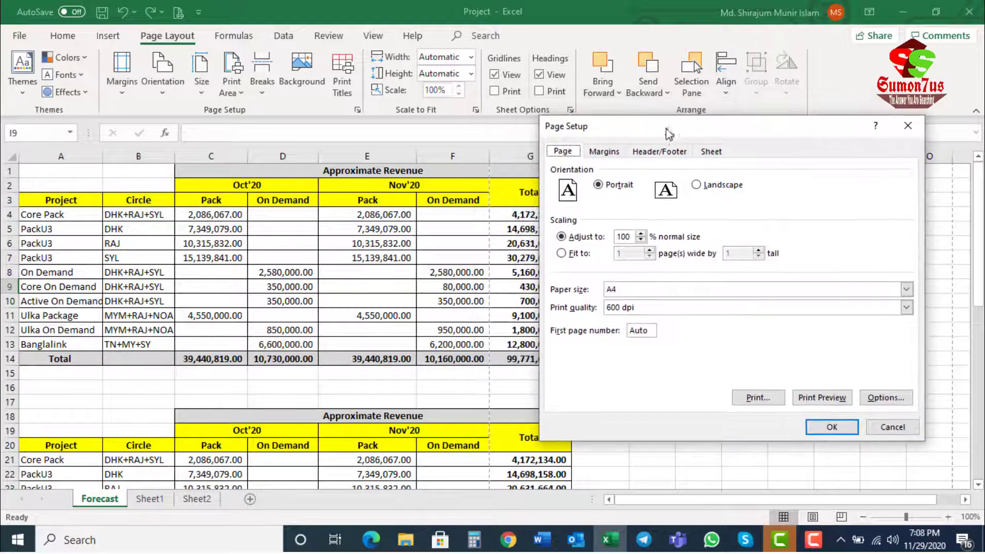
click(604, 151)
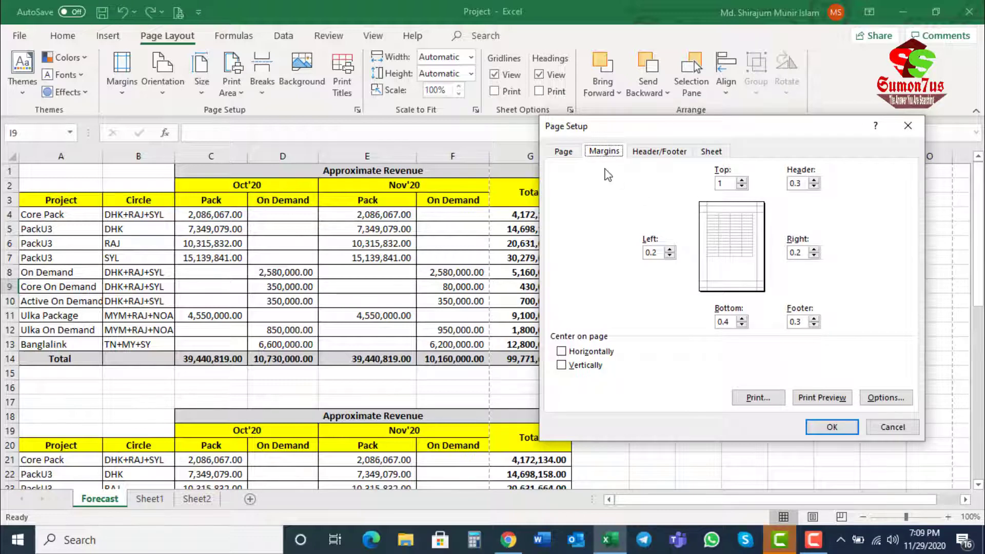
click(566, 156)
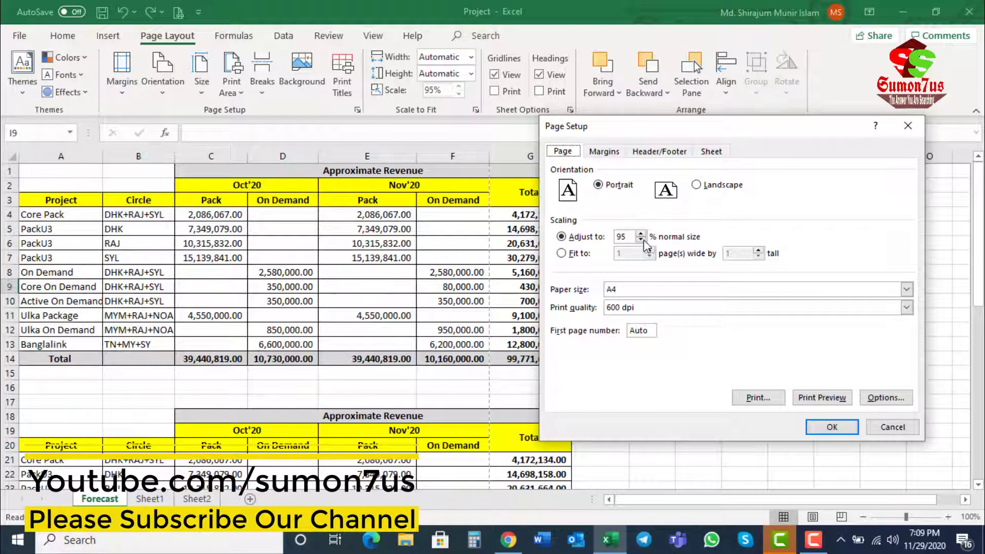
click(841, 434)
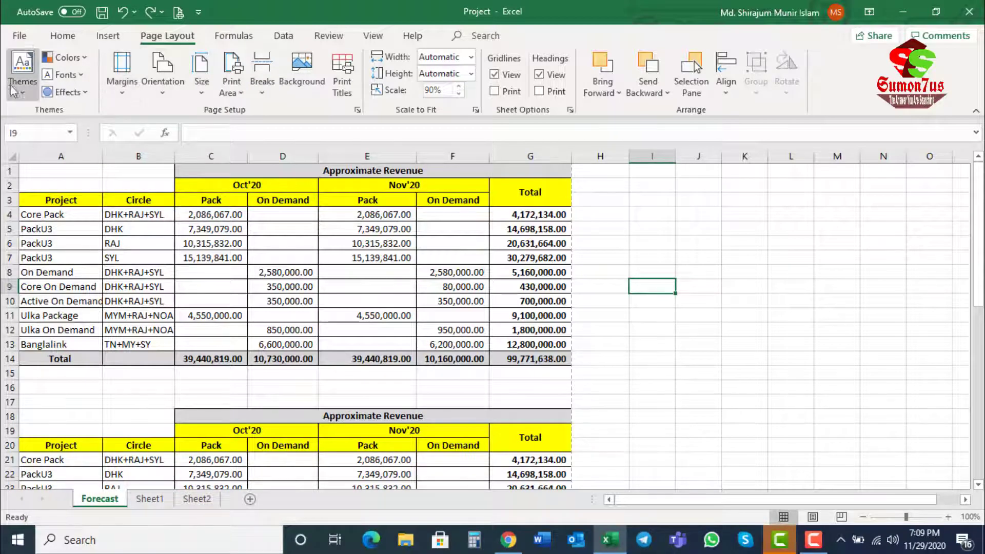
Check in the print preview how the tables fit on the page at the new scaling, and return to the sheet.
click(20, 36)
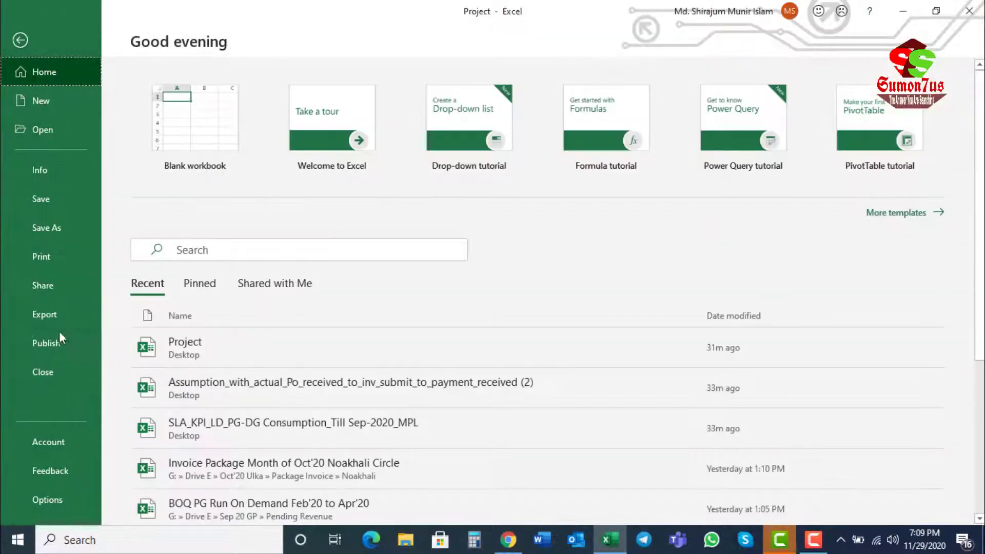
click(38, 261)
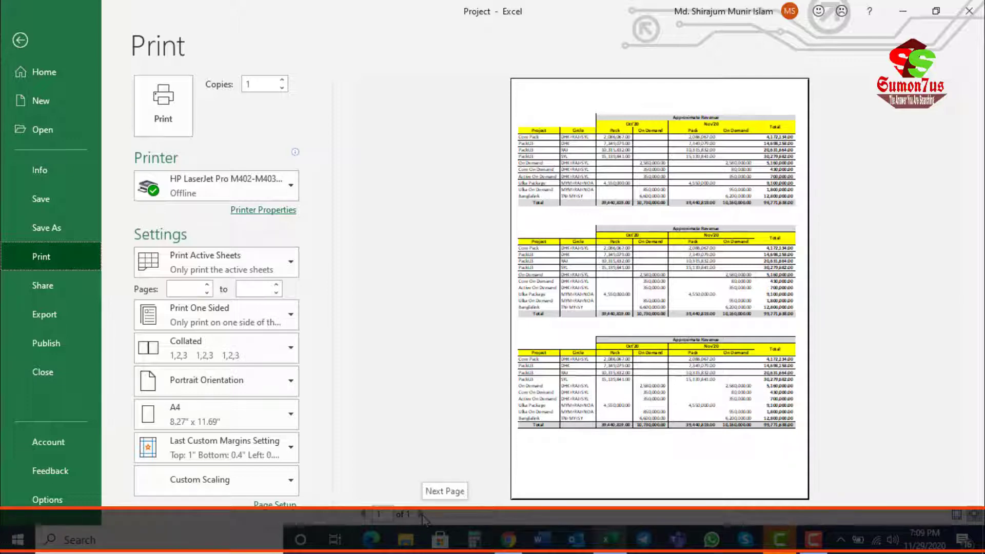
click(21, 41)
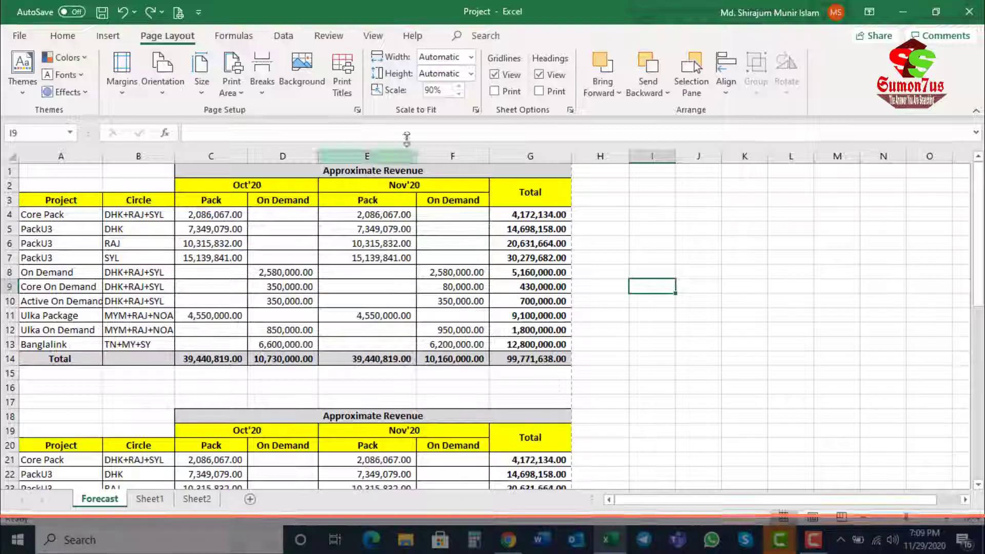
Set the Forecast sheet's top page margin to 1.6, check the print preview, and return to the sheet.
click(358, 110)
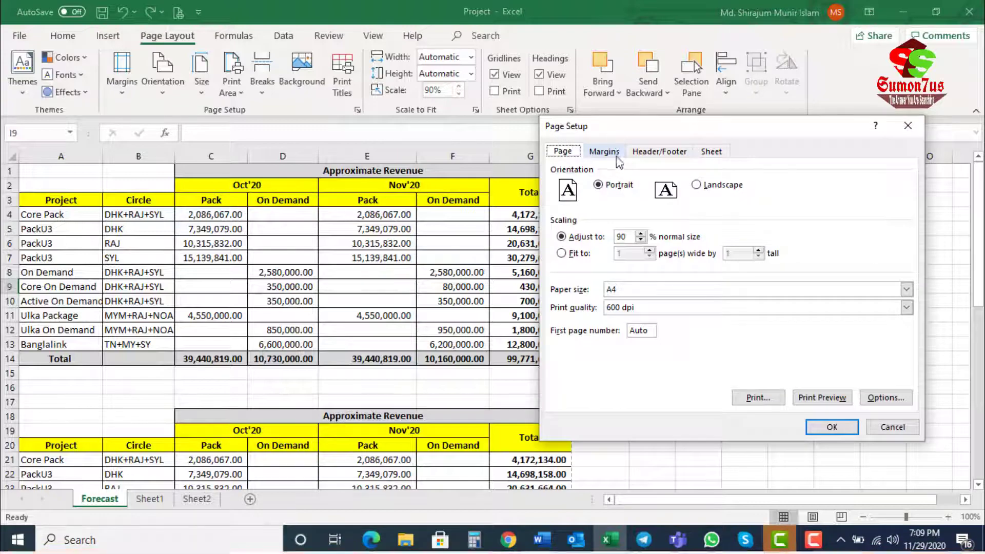
click(613, 153)
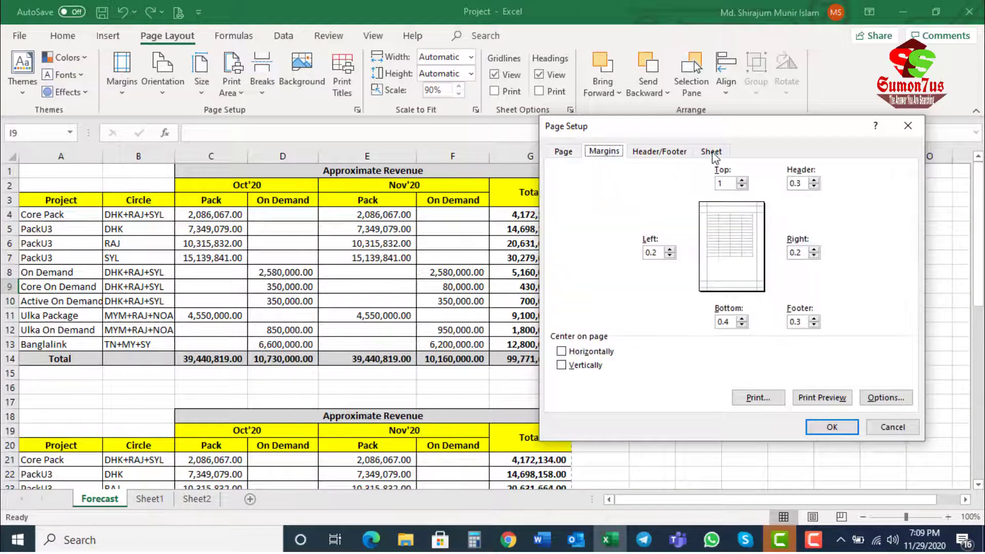
drag(773, 136, 587, 162)
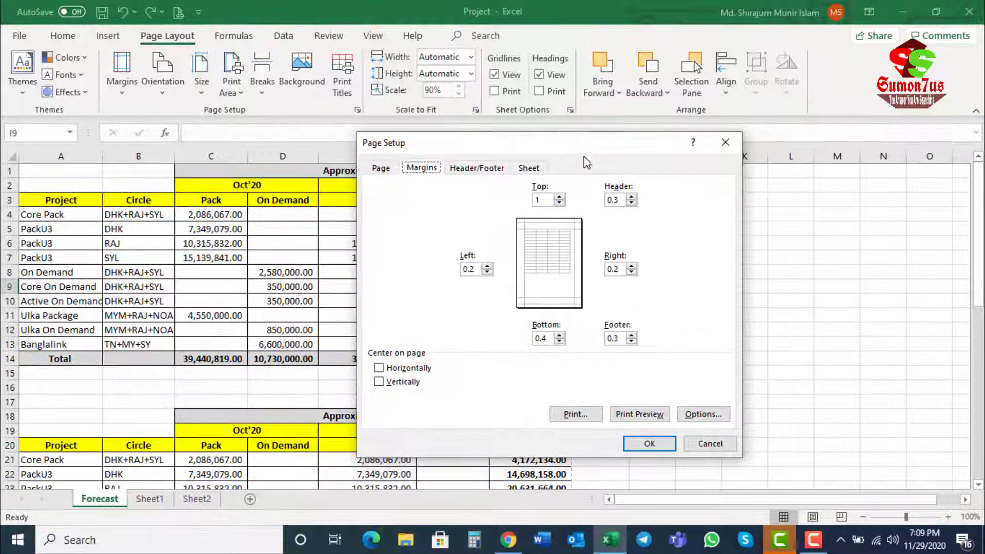
click(559, 198)
click(559, 198)
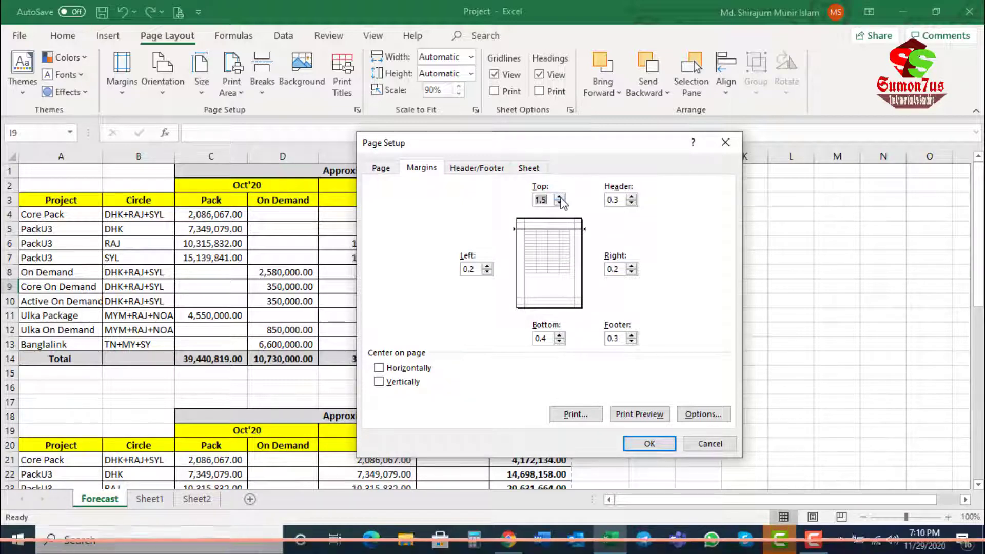
key(BackSpace)
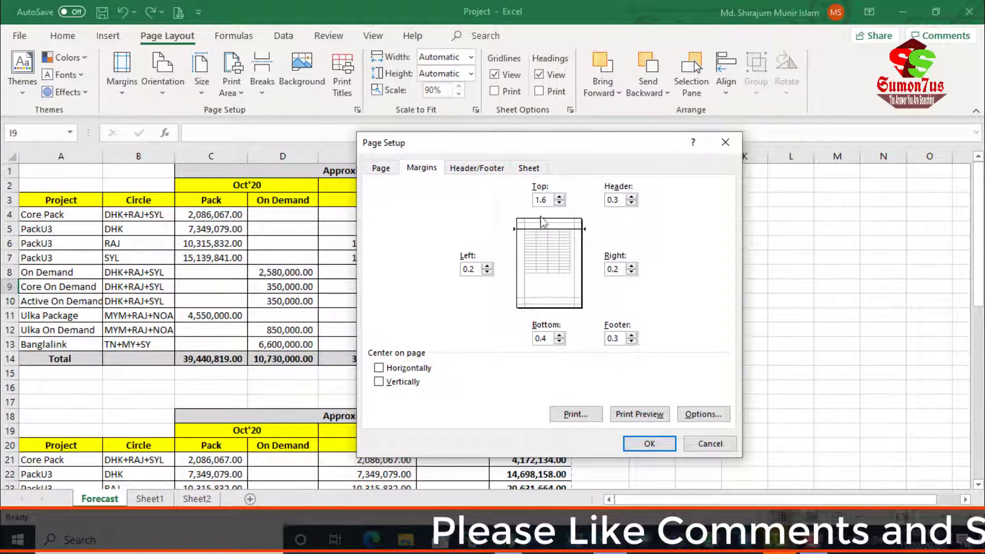
click(654, 419)
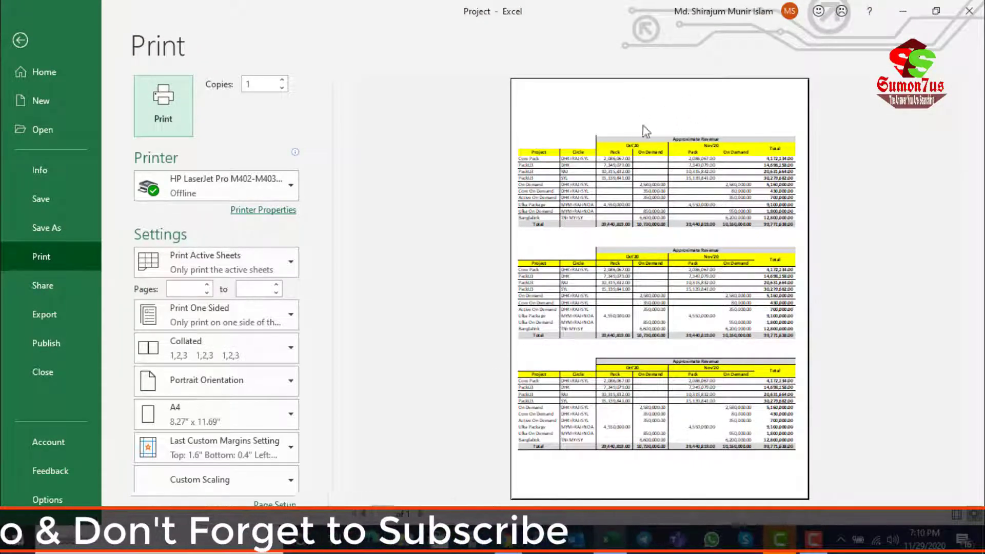
key(Escape)
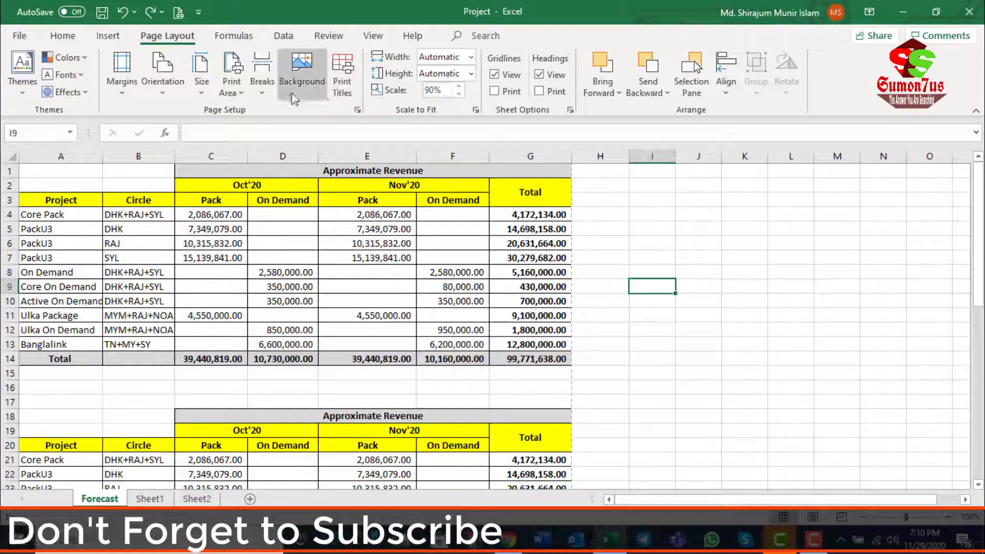
Center the Forecast sheet's printout horizontally on the page.
click(357, 111)
drag(447, 155, 424, 169)
click(403, 182)
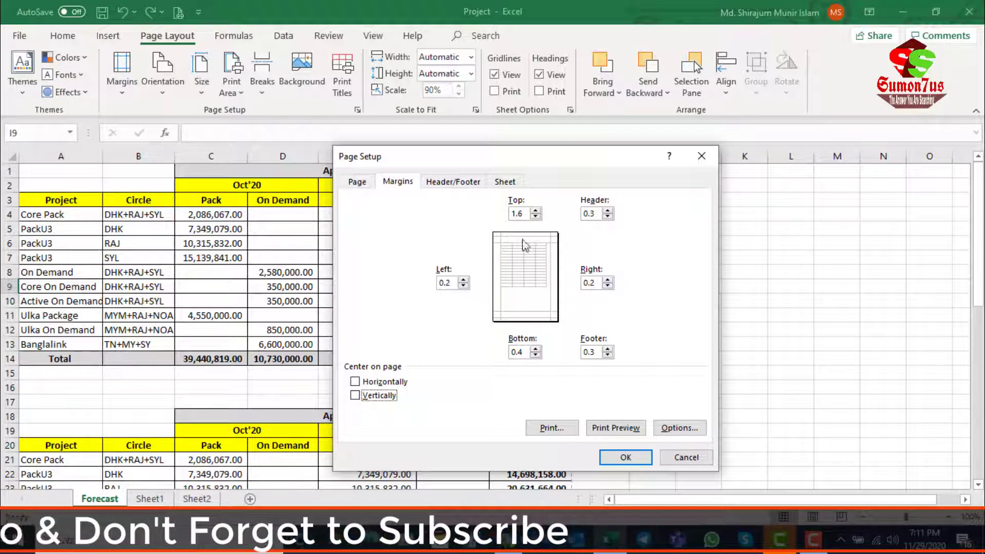
click(366, 384)
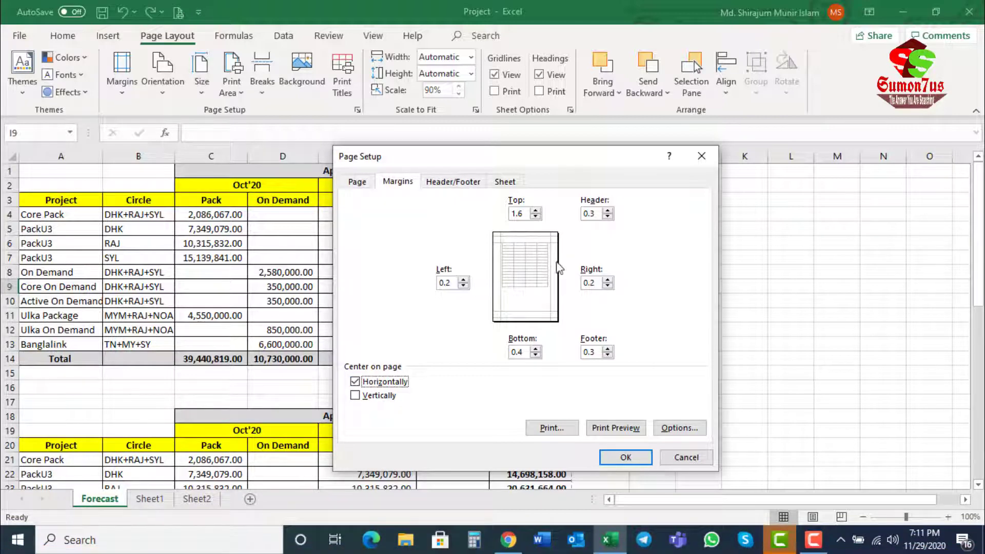
Try the Page 1 preset as the page header, and set the header to the Project preset instead.
click(461, 187)
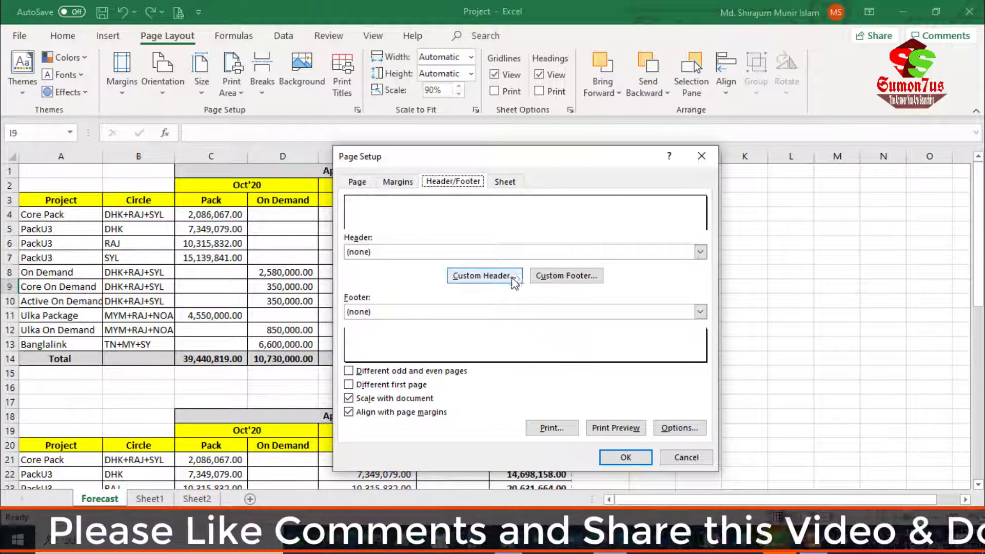
click(389, 253)
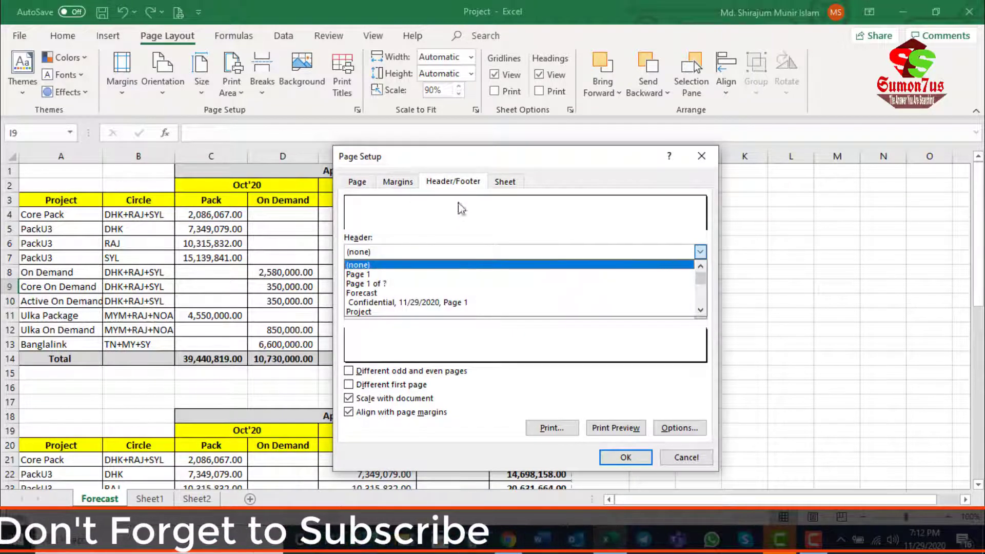
click(375, 275)
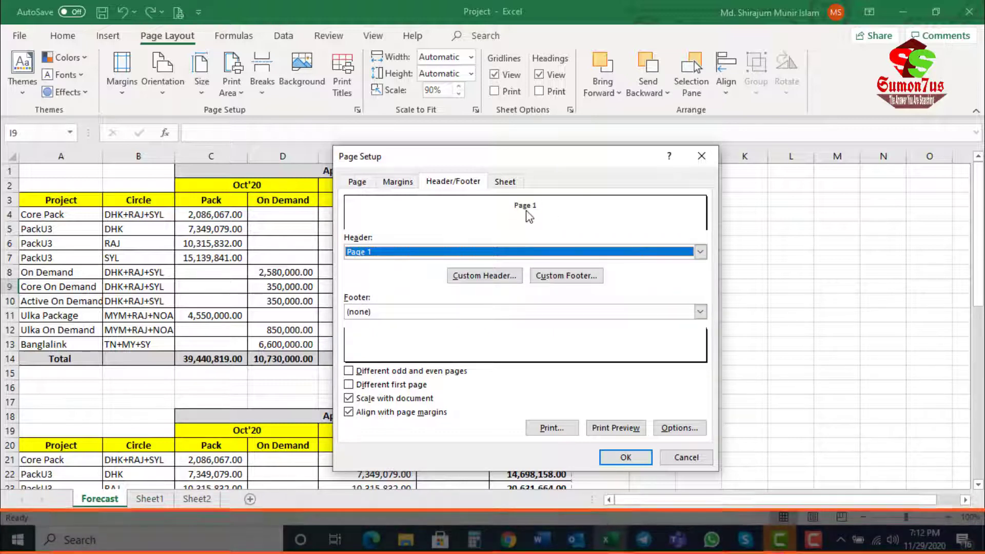
click(491, 251)
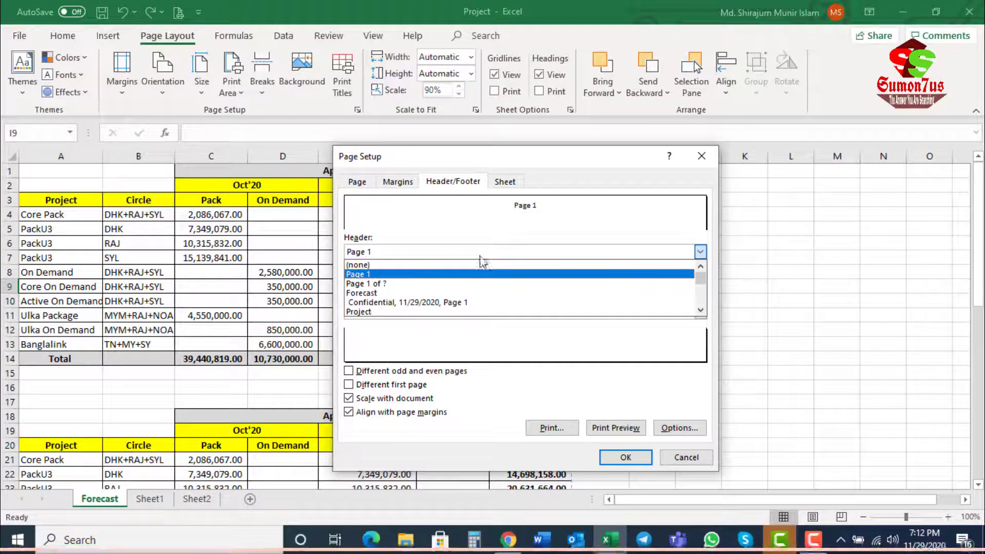
click(373, 312)
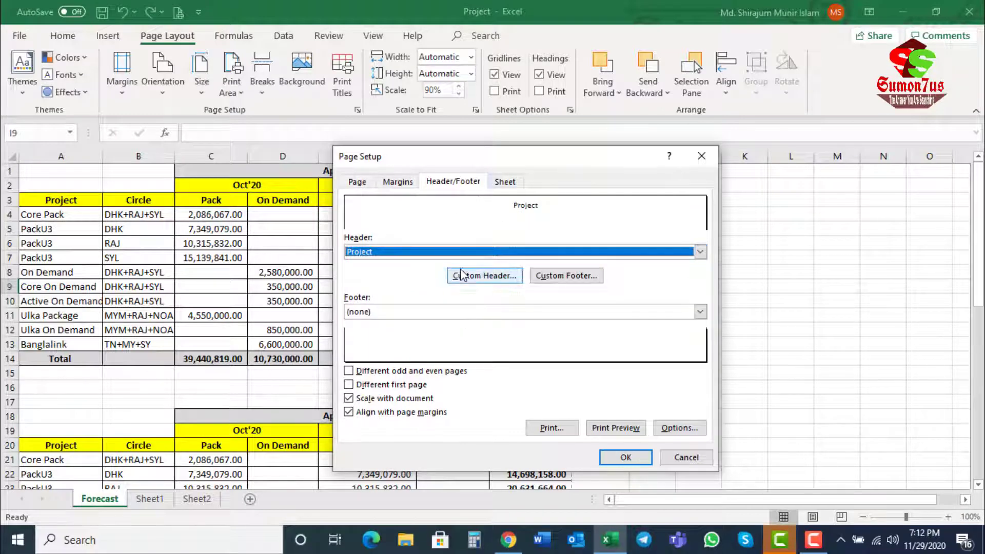
Try the Page 1 preset as the page footer, and set the footer to Page 1 of ? instead.
click(476, 313)
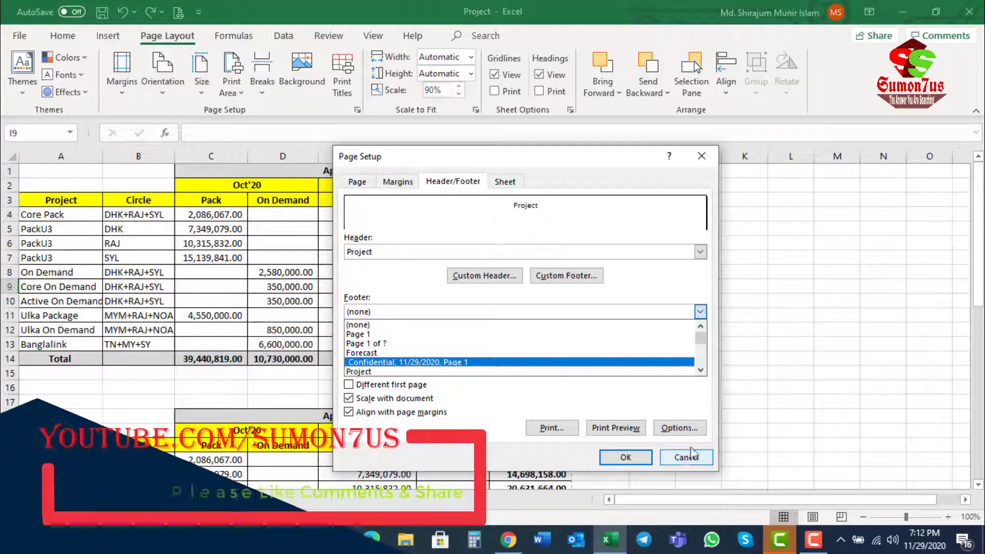
click(363, 337)
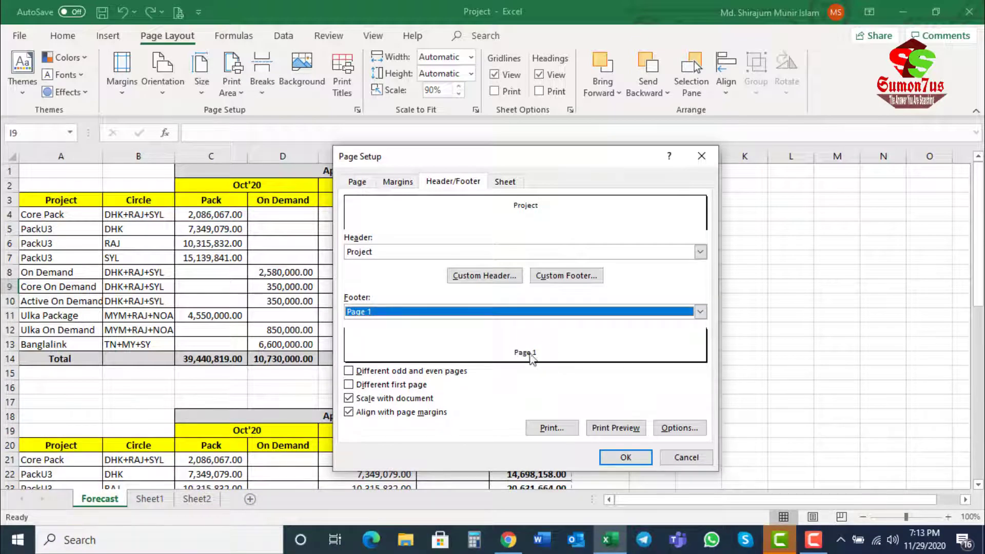
click(433, 314)
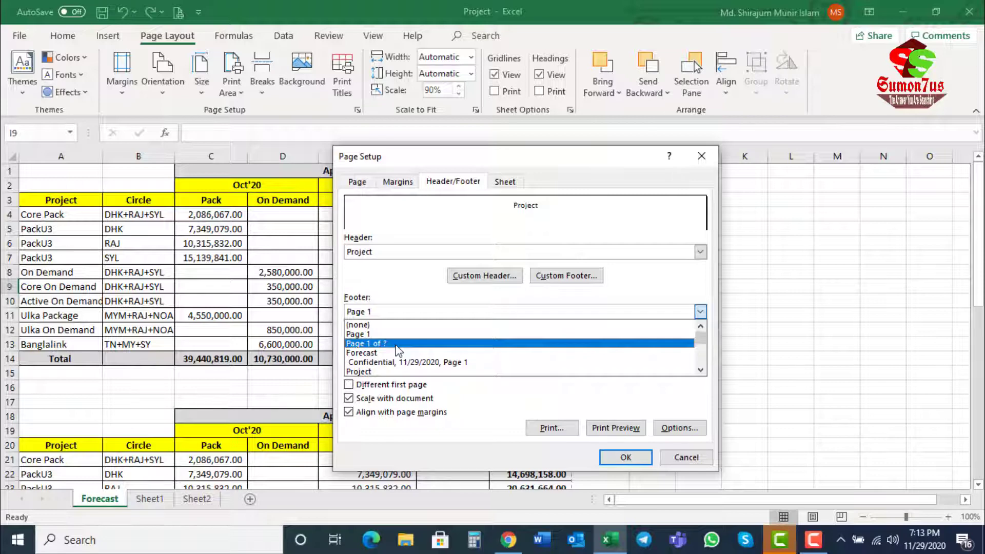
click(382, 343)
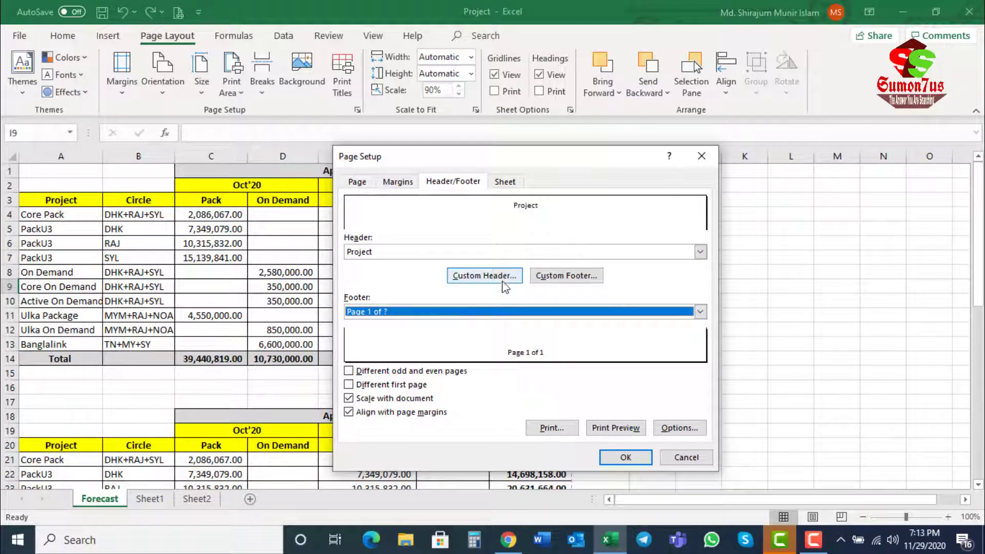
Examine the custom header's left, center and right sections and its insertable elements, and close it without changes.
click(482, 277)
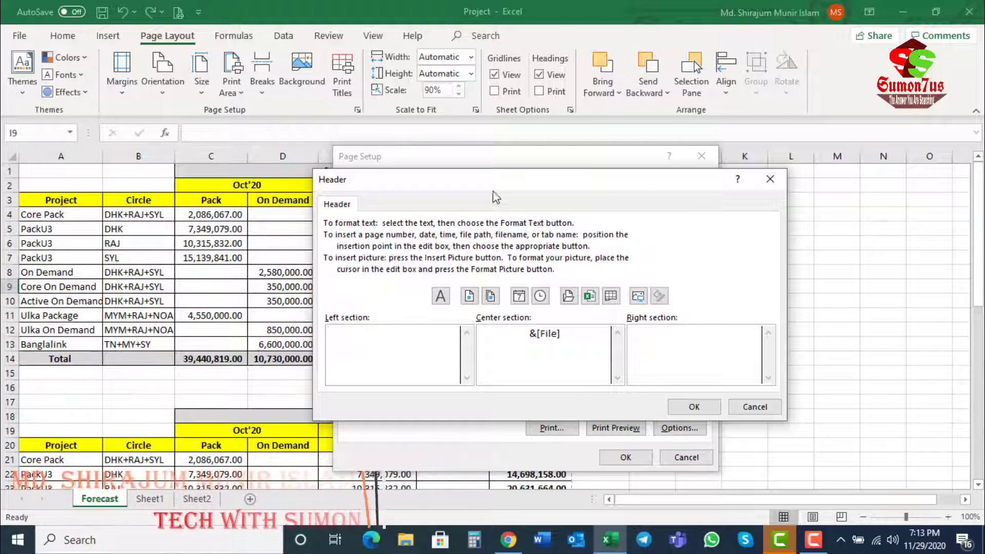
drag(495, 179, 502, 232)
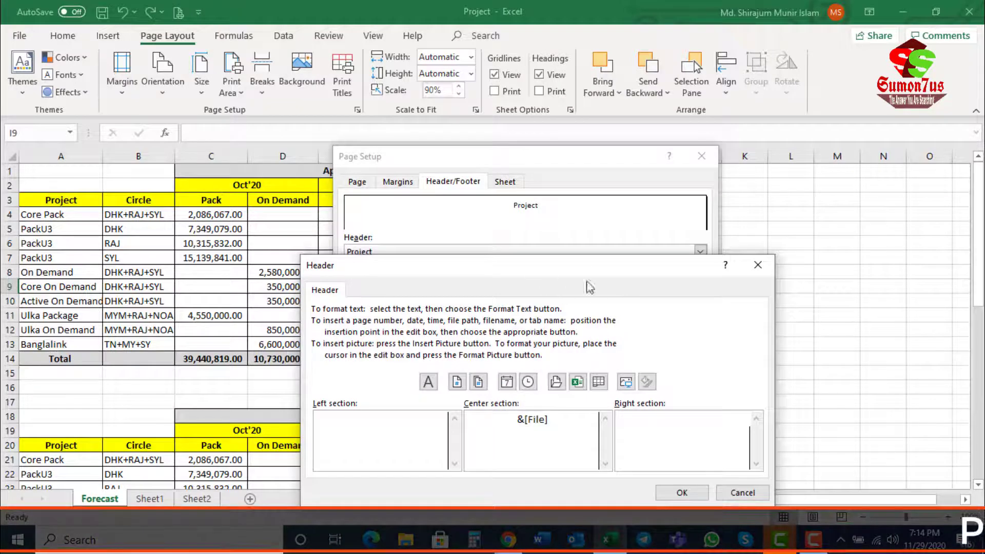
drag(561, 273, 605, 214)
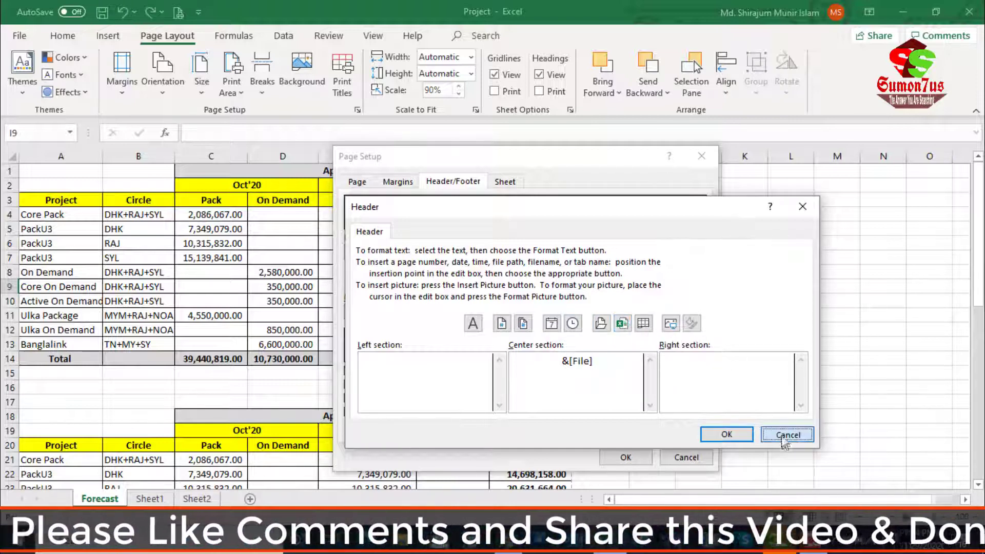
click(787, 434)
Insert the date and time in the custom footer's right section, check the print preview, and return to the sheet.
click(570, 277)
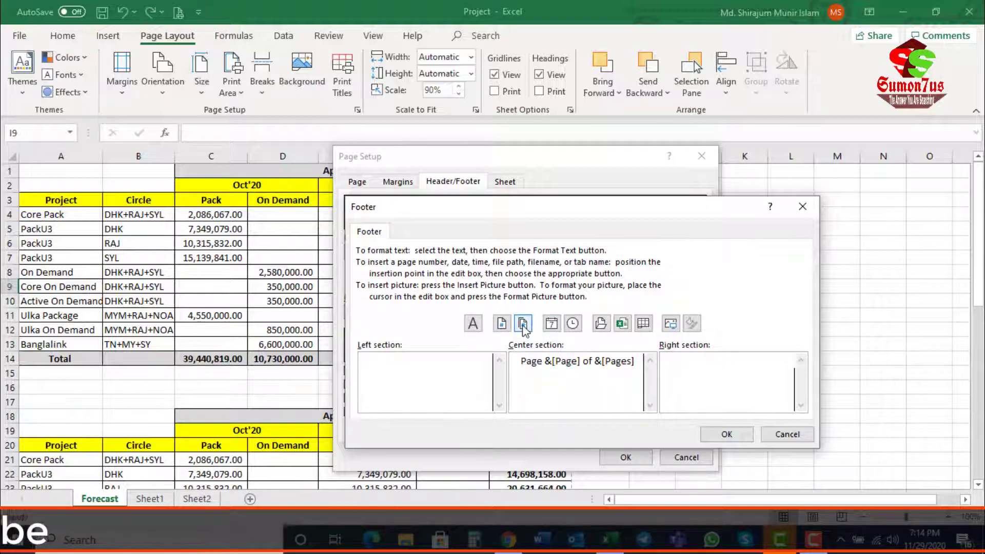
click(551, 324)
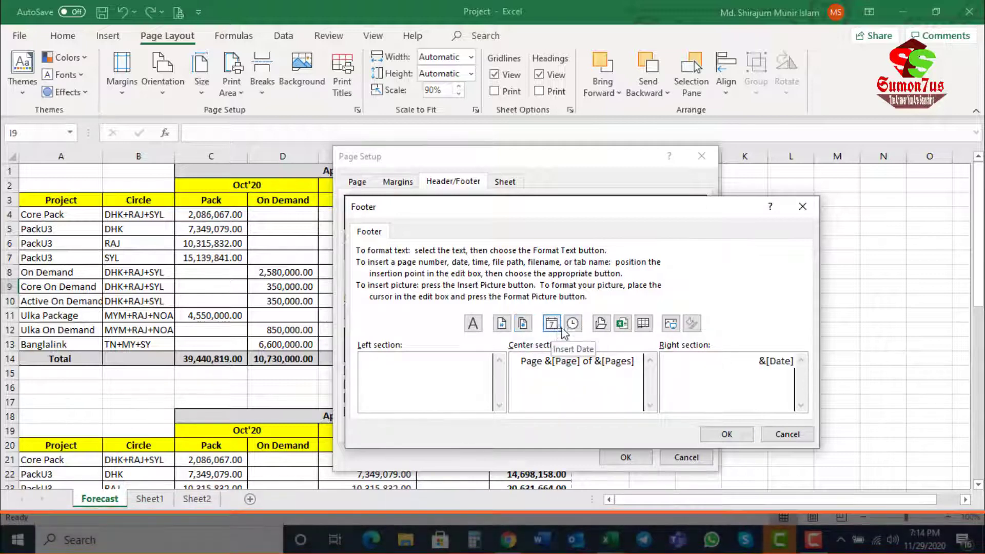
click(573, 323)
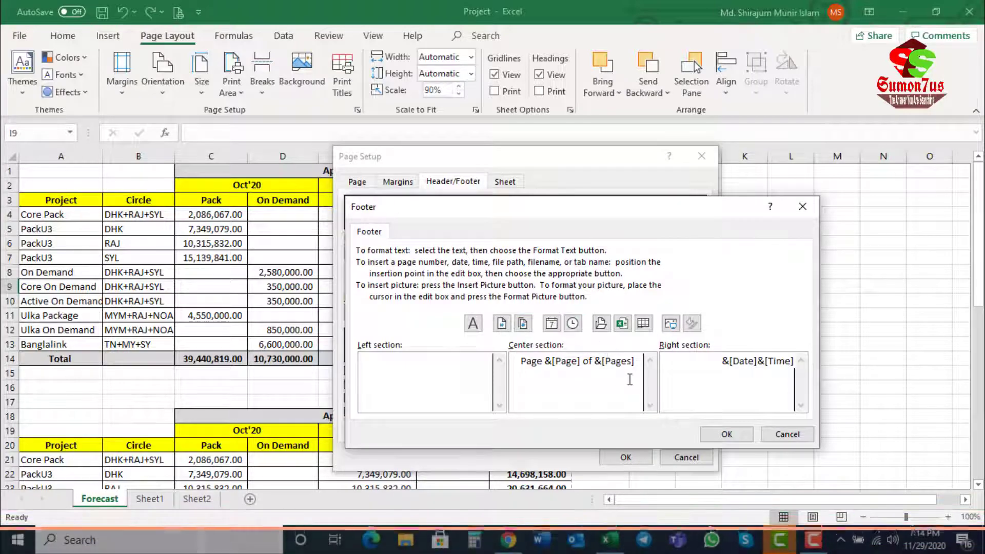
click(725, 437)
click(623, 426)
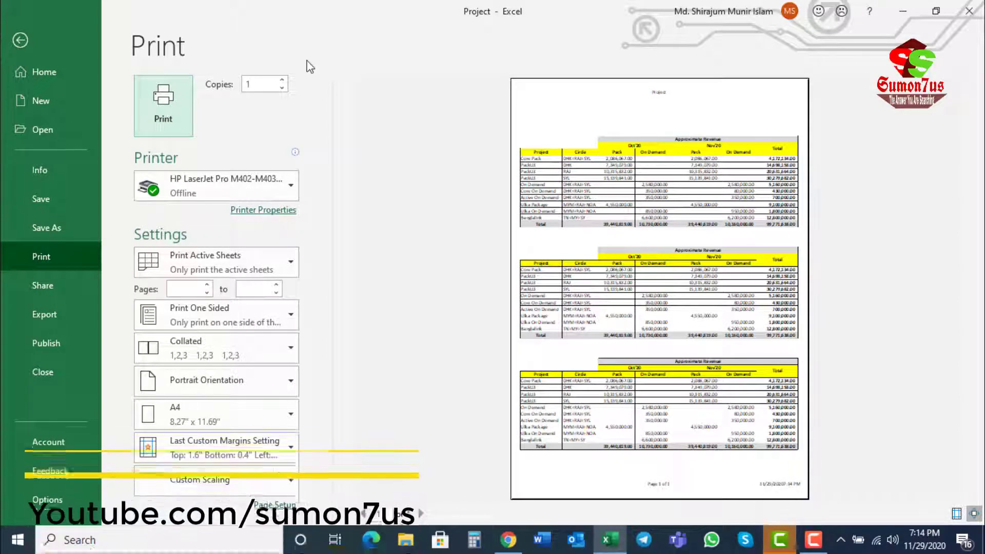
click(19, 42)
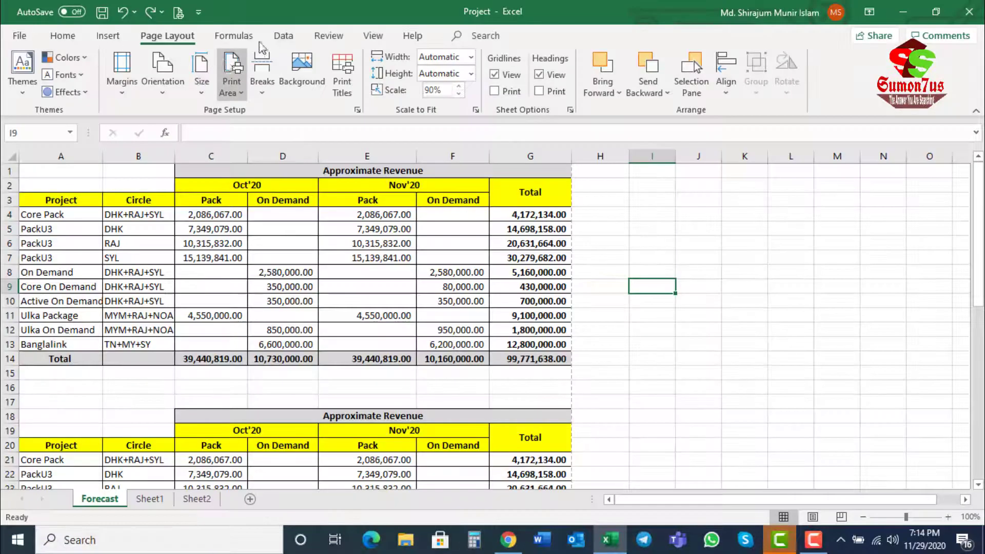
Examine the header/footer, sheet and page settings in Page Setup, and accept them as they are.
click(357, 110)
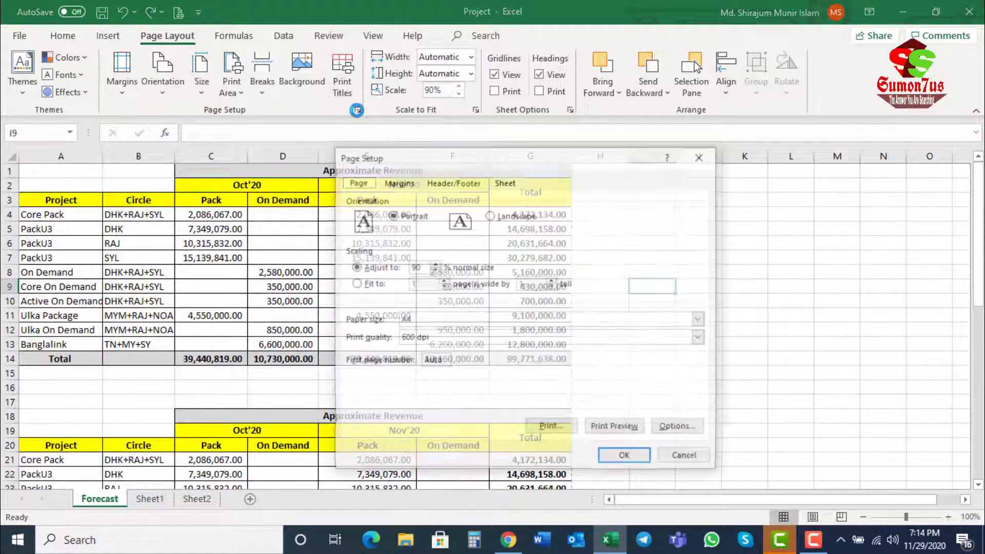
click(453, 181)
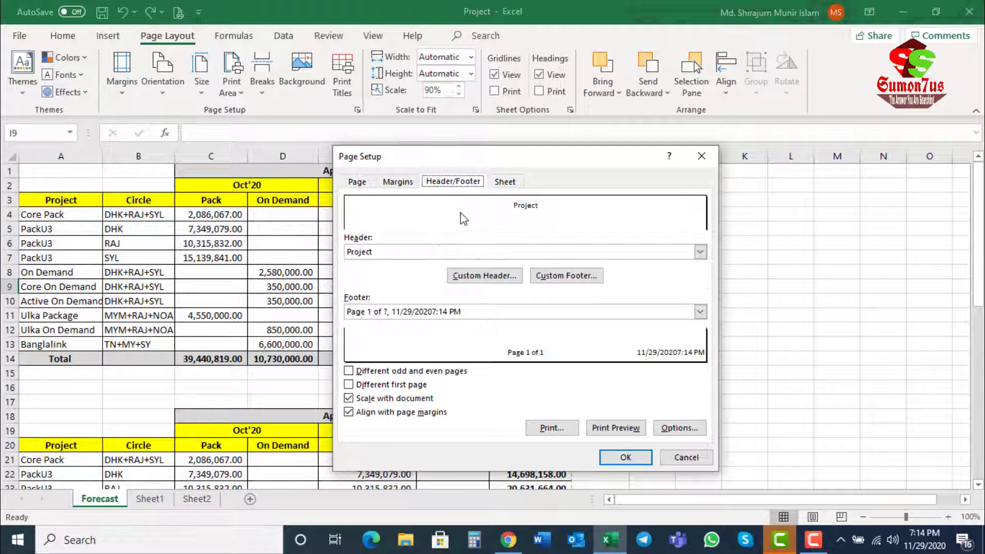
click(504, 181)
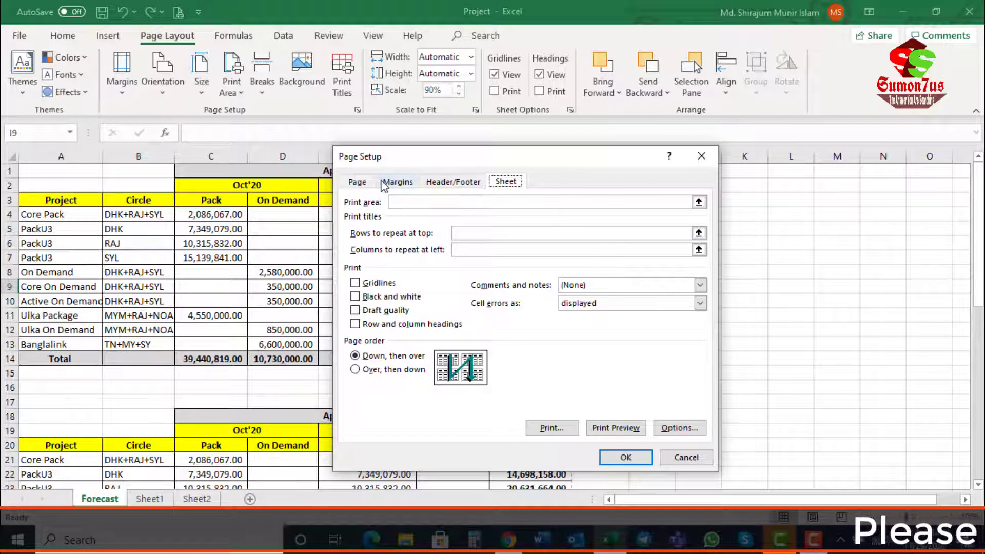
click(362, 184)
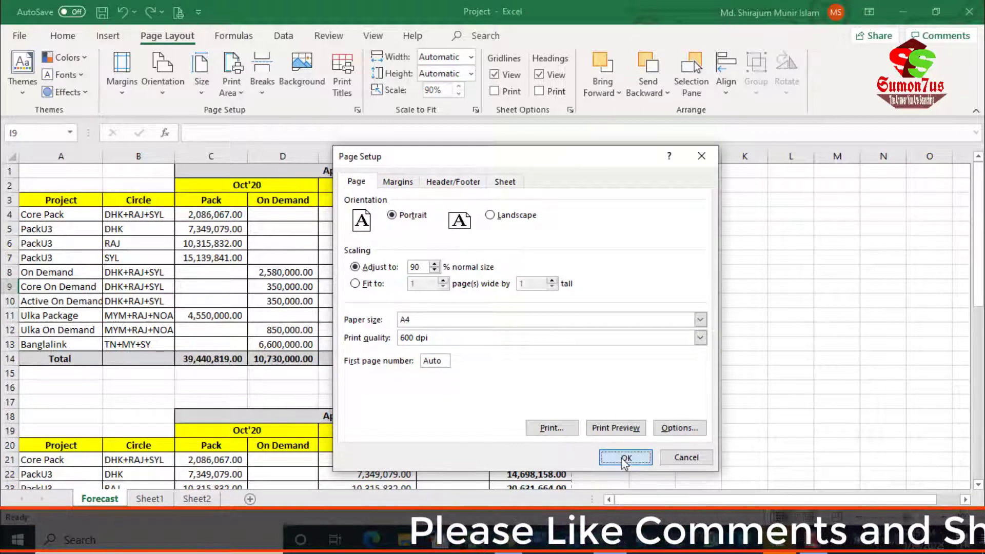
click(640, 460)
scroll(516, 245, down, 3)
scroll(464, 194, up, 3)
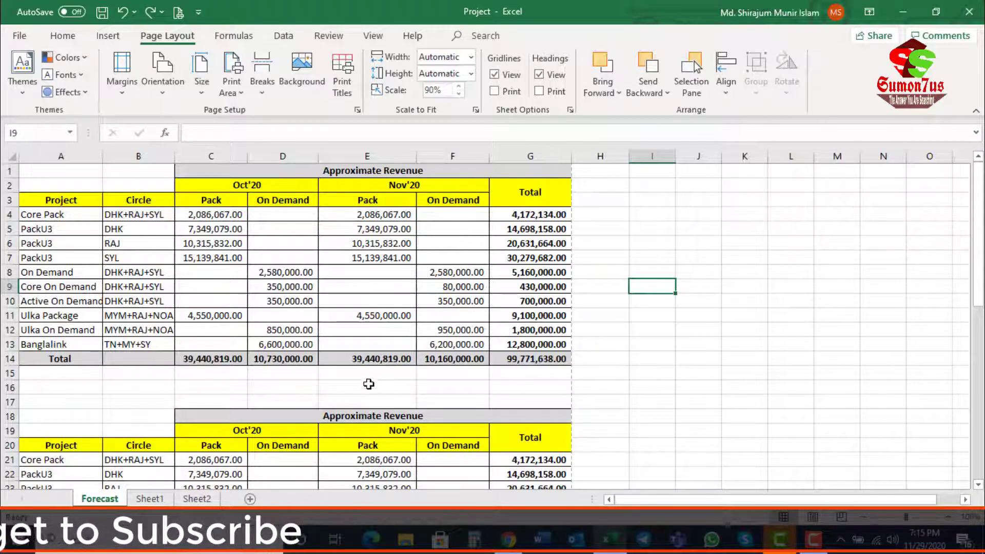
Open the print settings, keep the copies at 1, and select the HP LaserJet Pro M402-M403 n-dne PCL 6 printer.
click(23, 36)
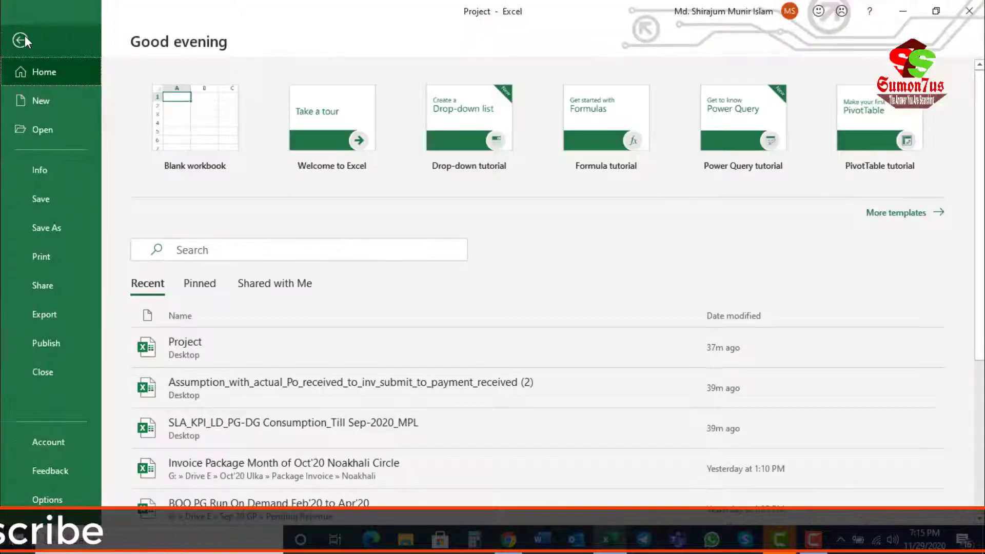
click(40, 257)
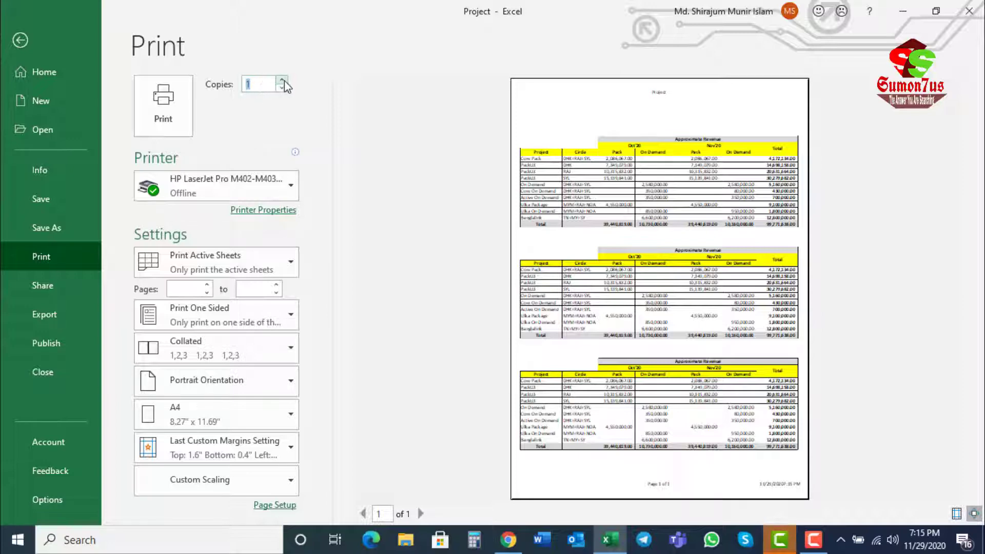
click(282, 80)
click(282, 81)
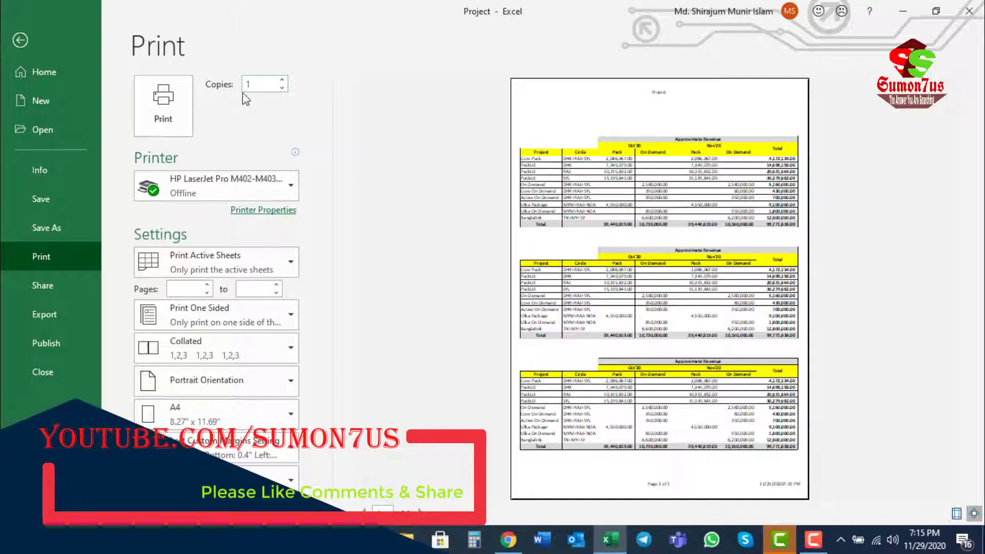
click(220, 183)
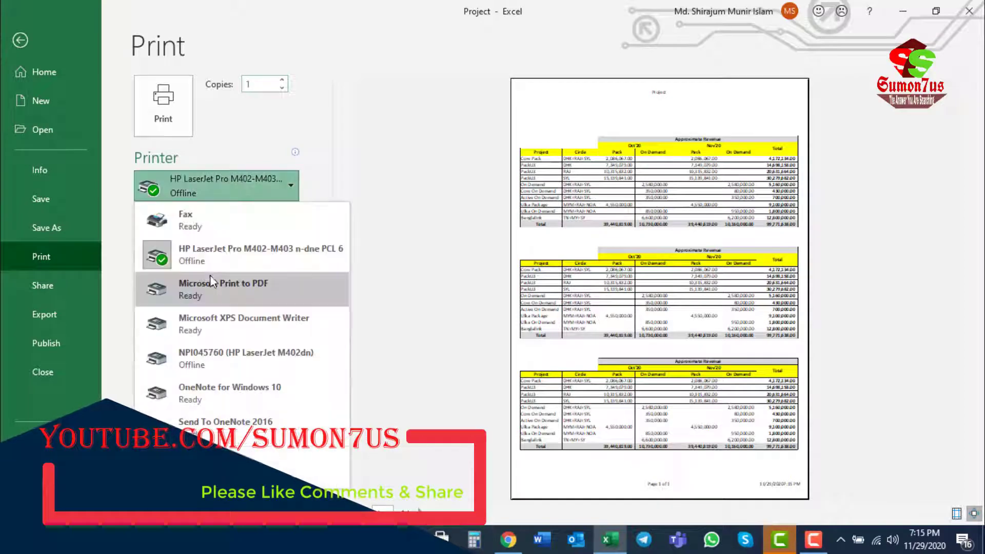
click(224, 251)
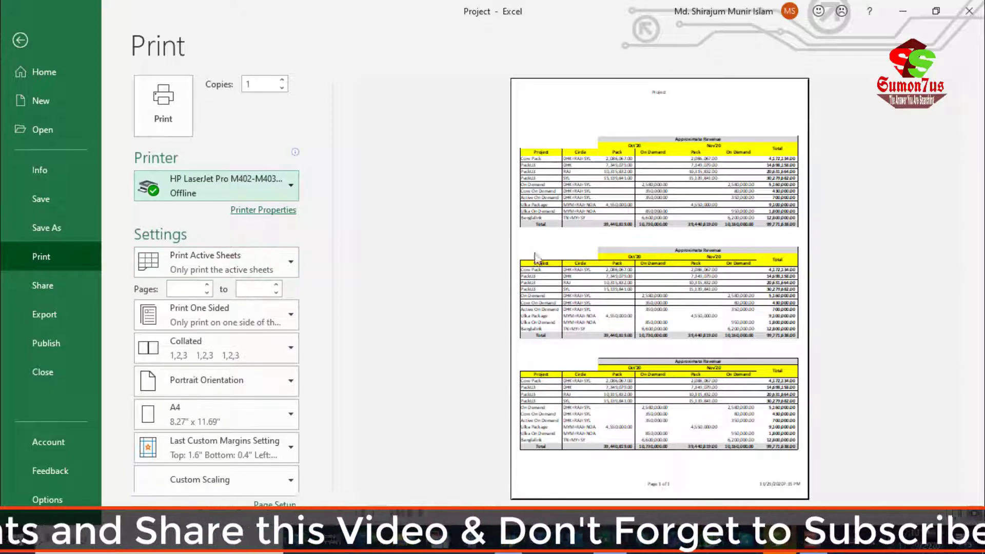
Examine which sheets the active-sheets print option covers by viewing Sheet1 and Sheet2, and return to the Forecast sheet.
click(211, 257)
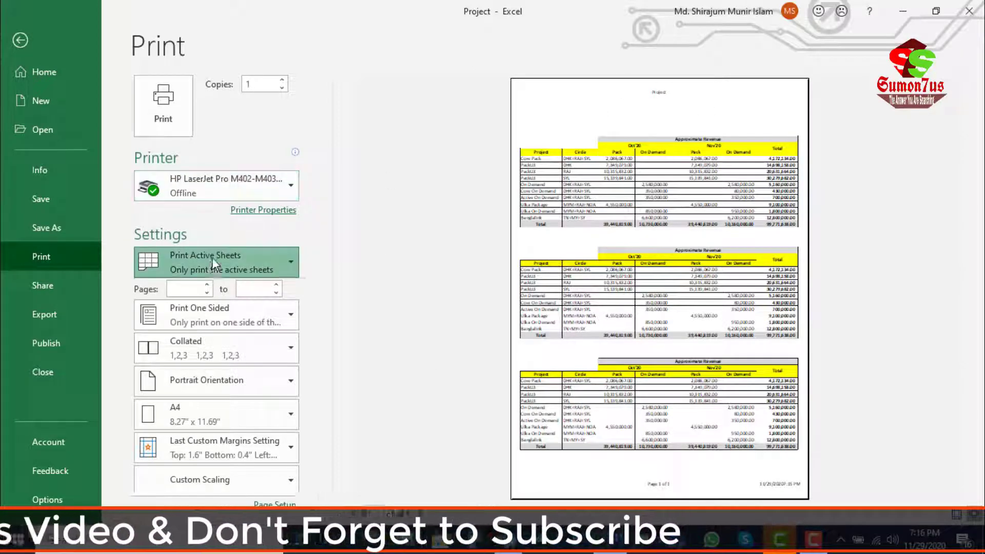
click(655, 226)
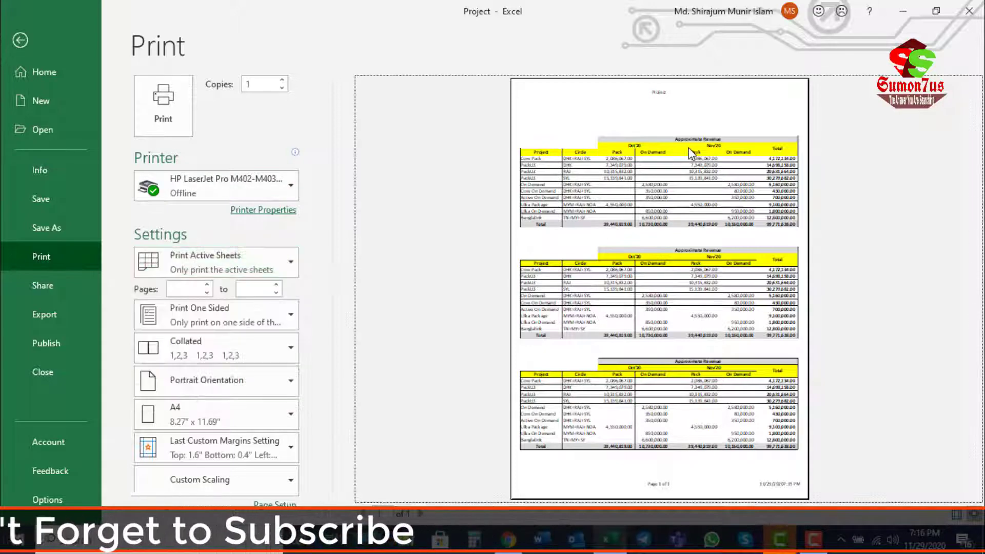
click(20, 39)
click(149, 499)
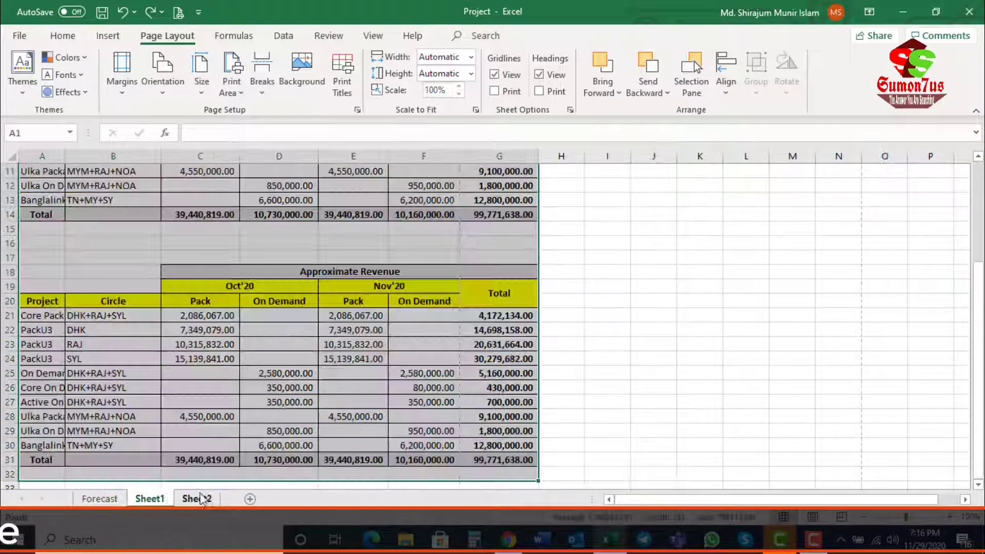
click(197, 499)
click(99, 499)
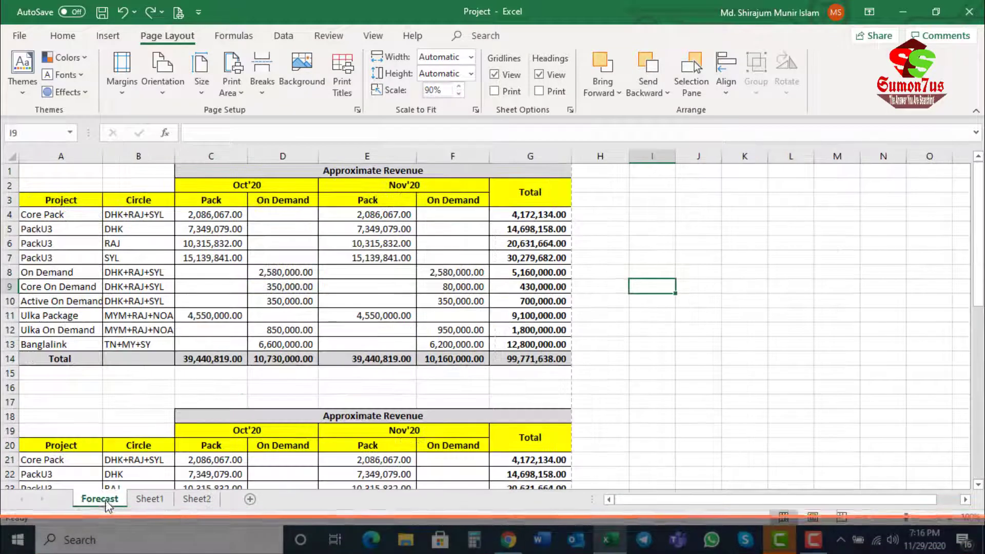
Set the print scope to Print Entire Workbook.
click(20, 37)
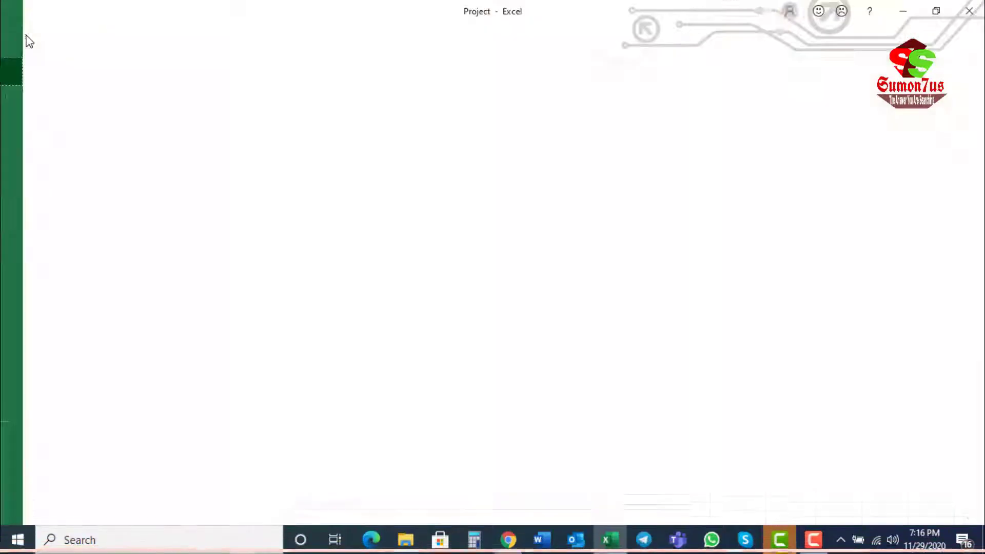
click(58, 258)
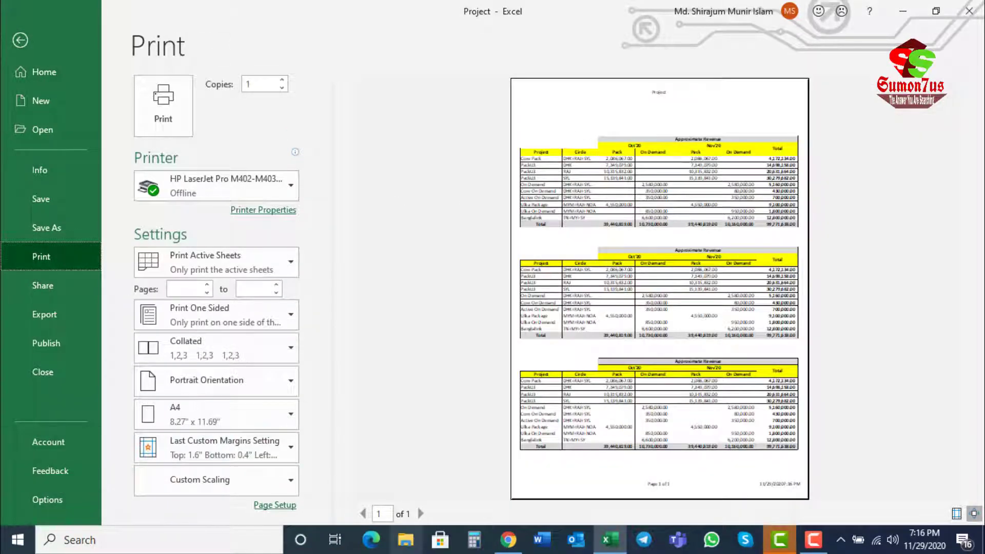
click(267, 261)
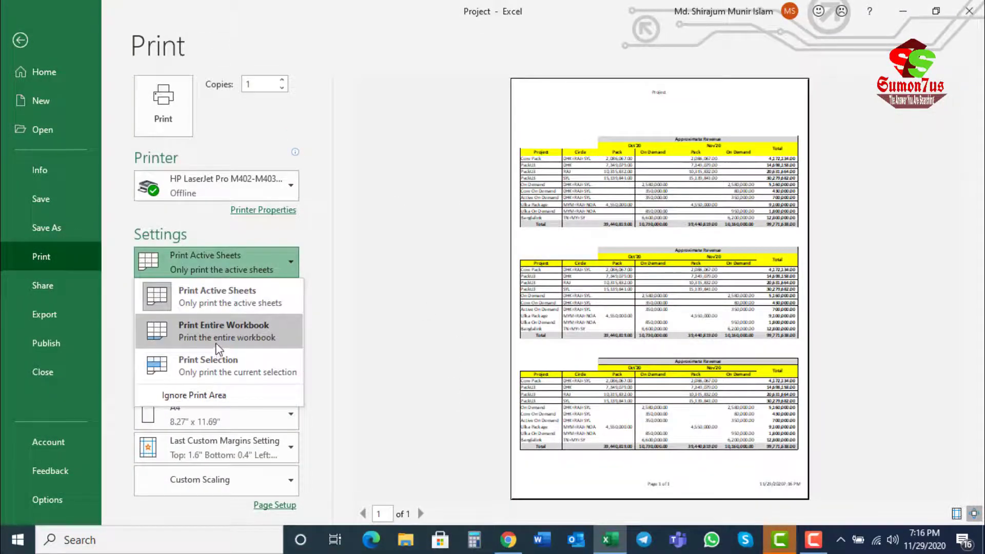
key(Escape)
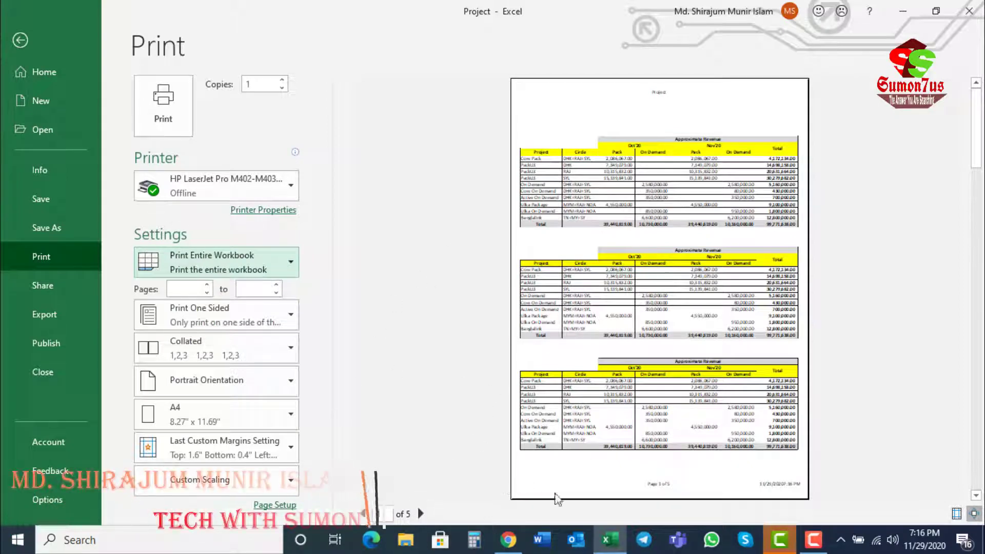
Page through the print preview of the entire workbook, and go back to its first page.
click(420, 513)
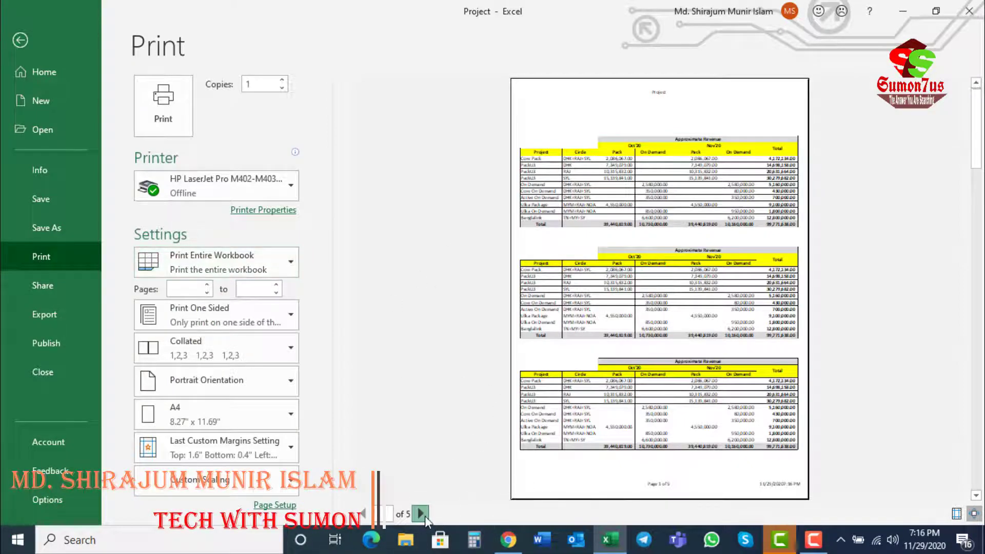
click(421, 514)
click(421, 515)
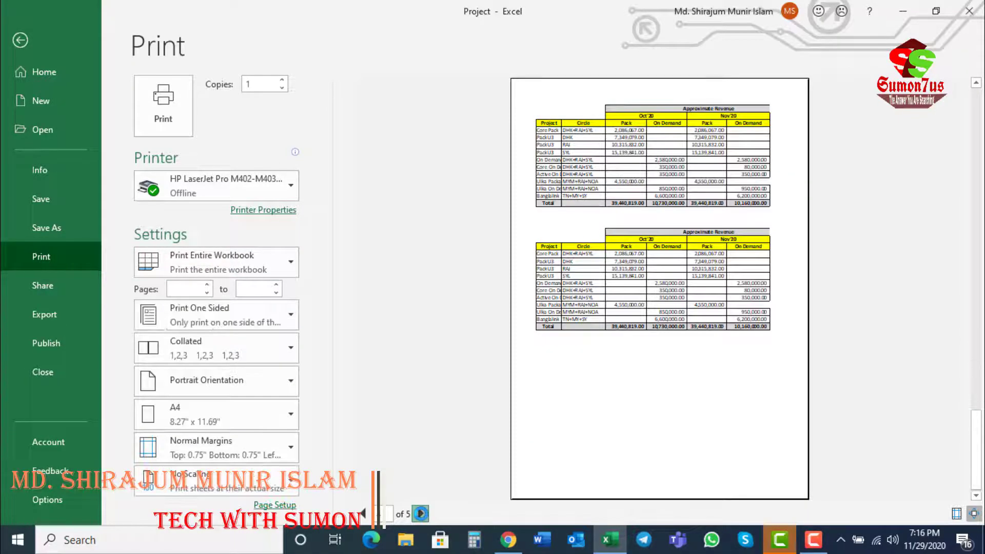
click(362, 514)
click(362, 514)
click(363, 514)
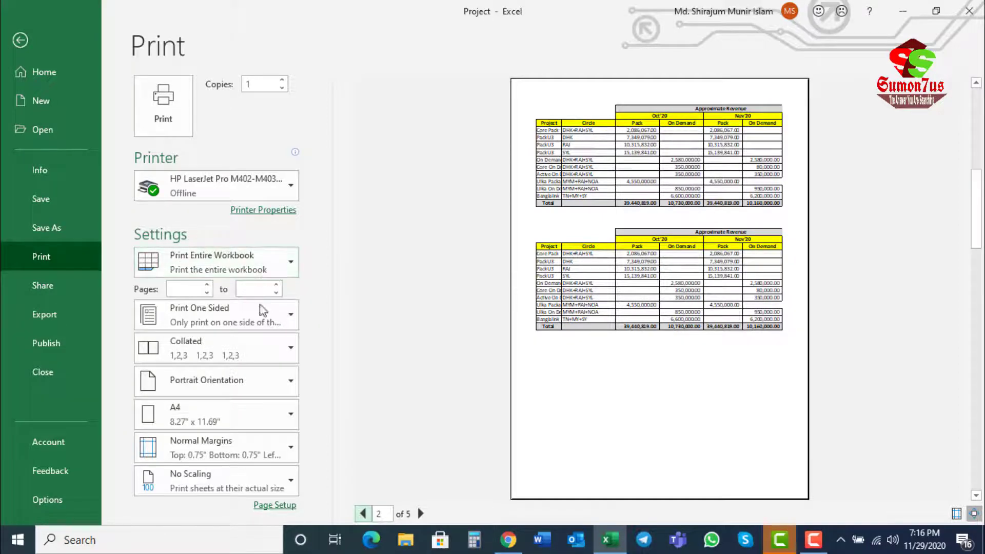
click(363, 513)
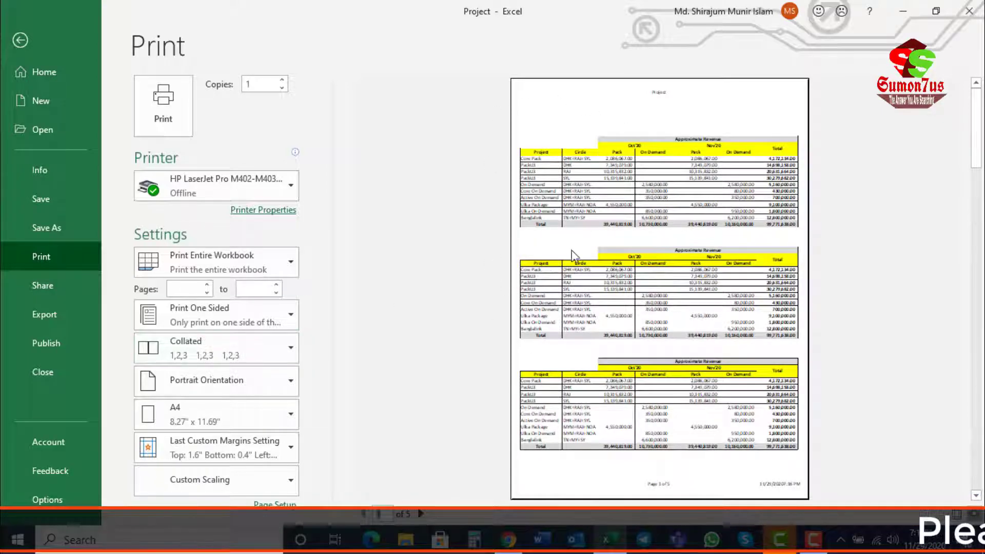
Return to the Forecast sheet and select its second revenue table, range A17:G32.
click(267, 263)
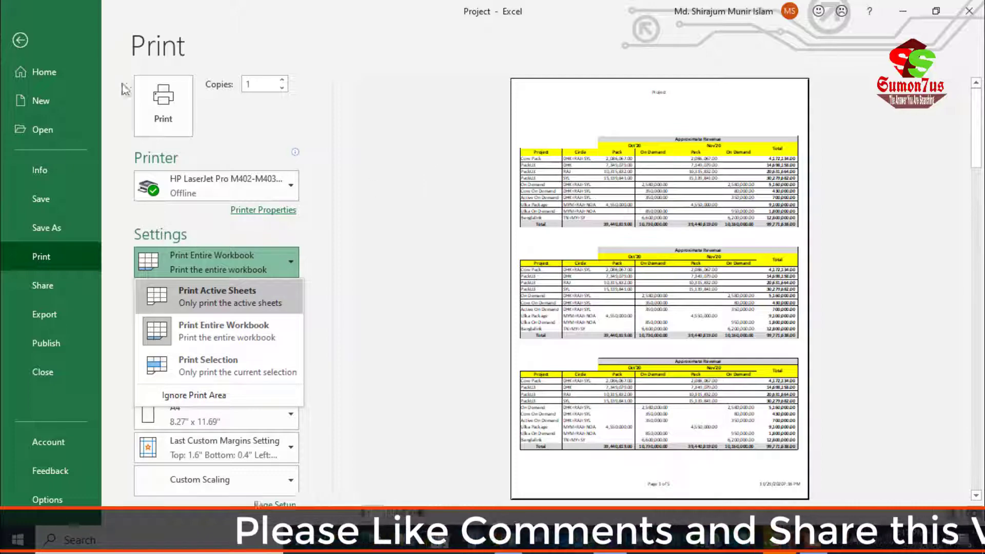
click(23, 34)
click(21, 38)
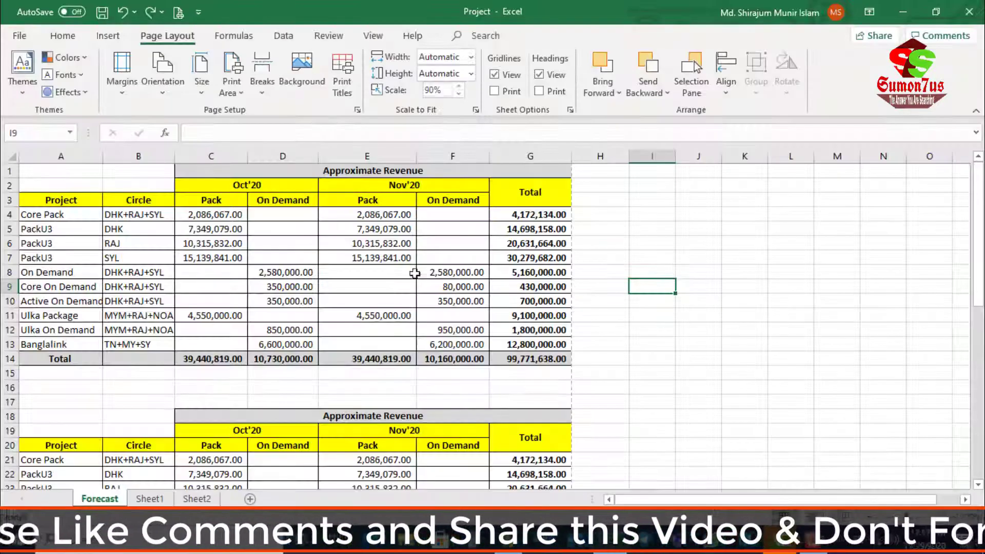
scroll(477, 314, down, 4)
scroll(477, 314, down, 8)
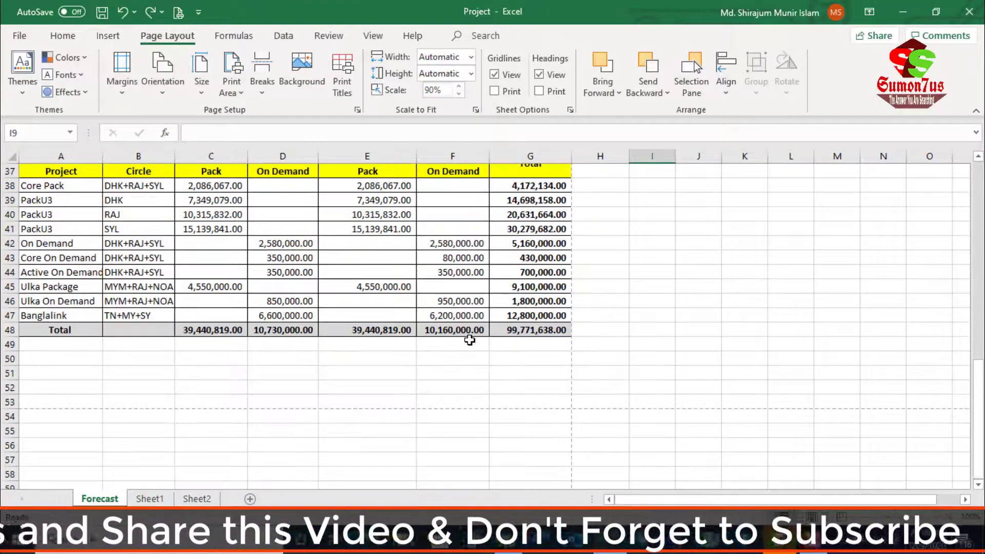
scroll(477, 314, up, 12)
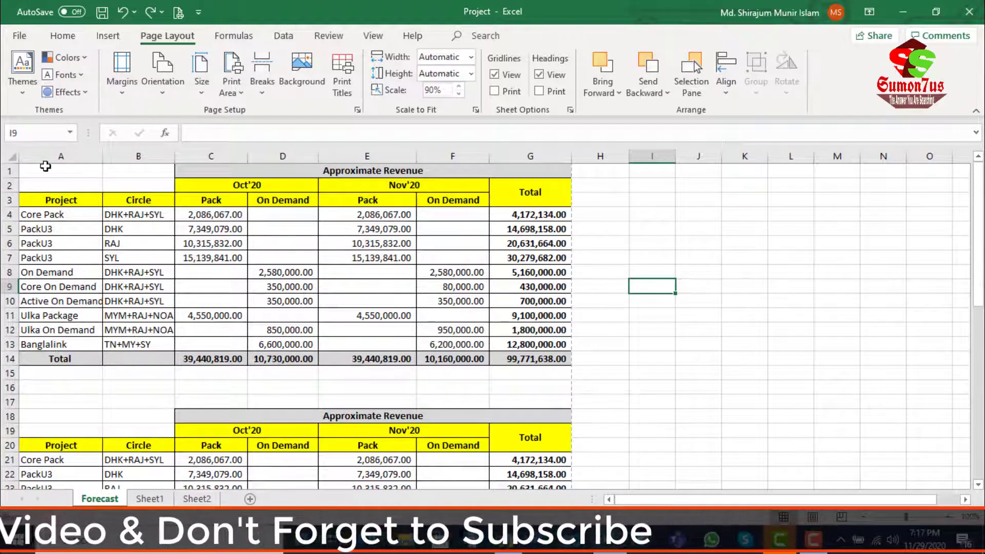
scroll(35, 174, down, 4)
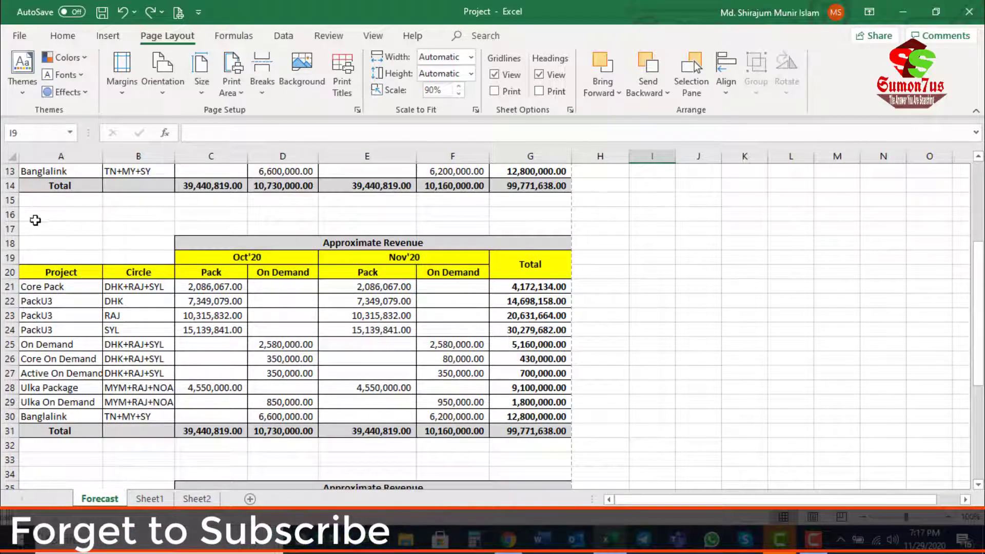
drag(29, 226, 537, 446)
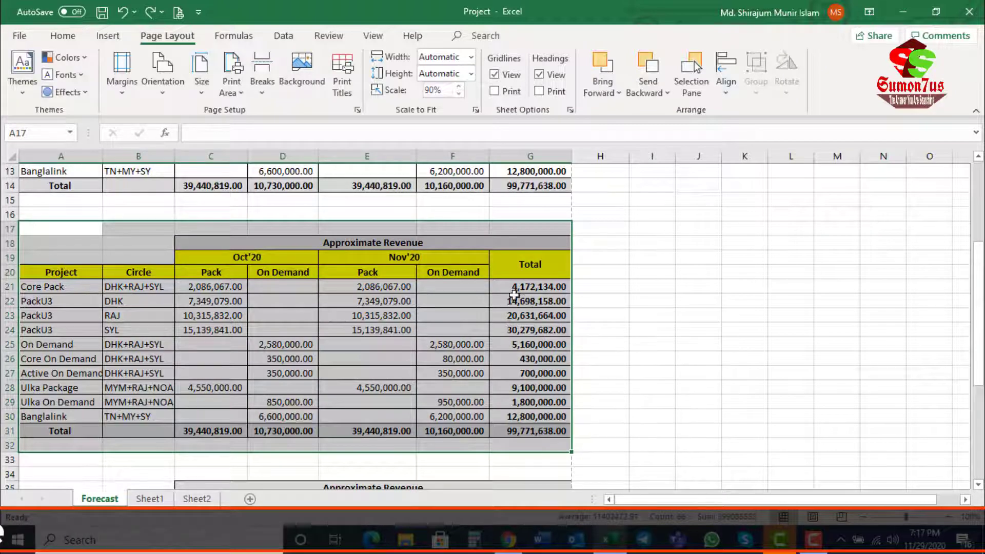
Set the print scope to Print Selection so only the selected table is printed.
click(20, 35)
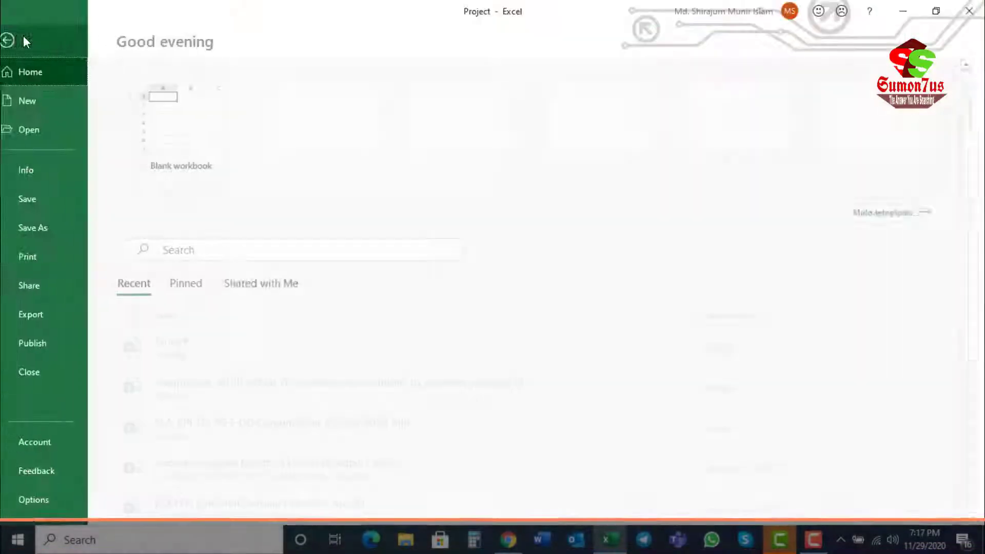
click(63, 257)
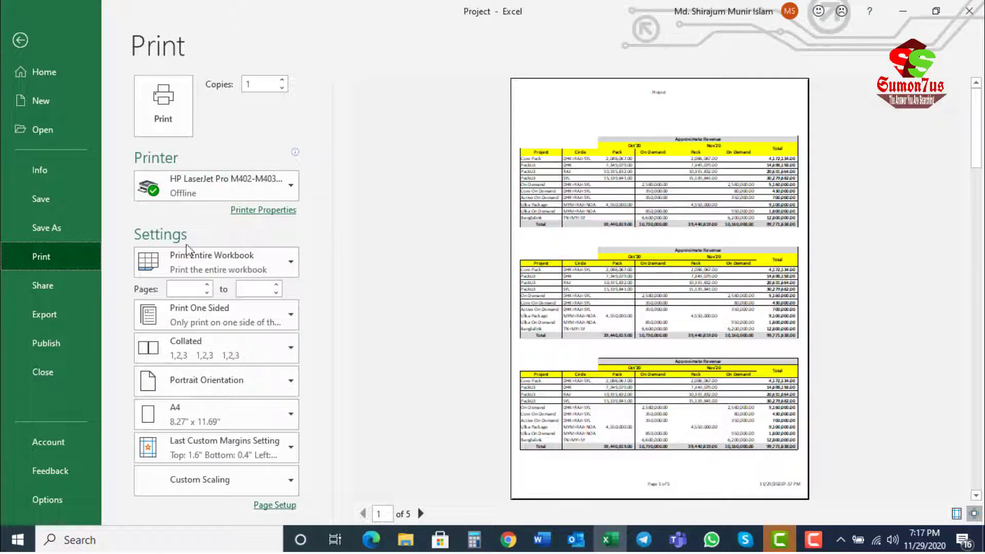
click(260, 266)
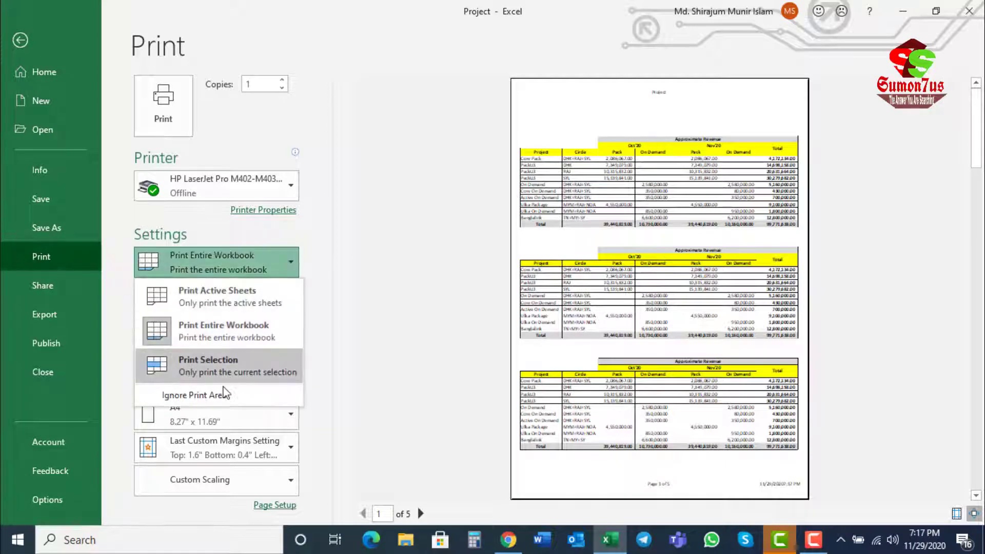
click(217, 367)
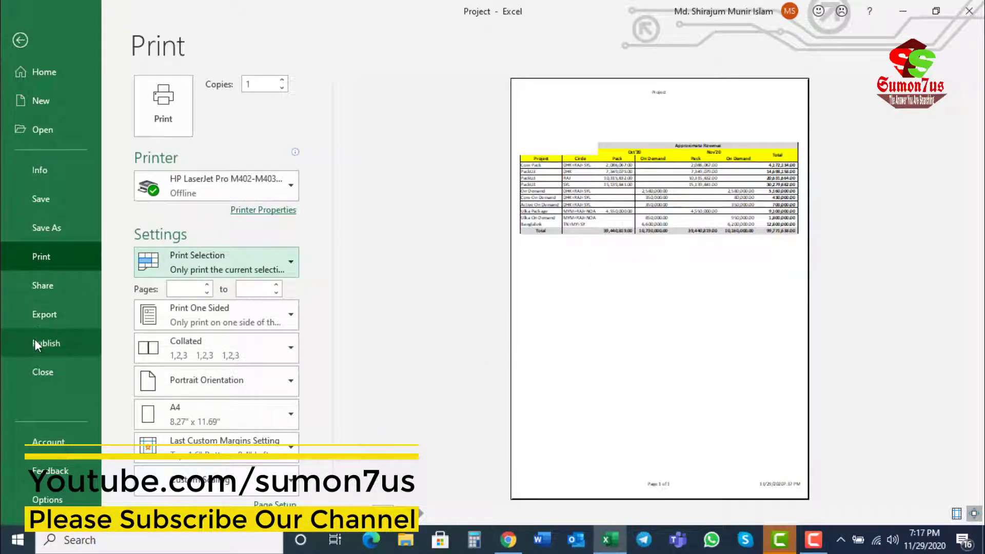
Set the print scope back to Print Active Sheets, leaving the page range empty.
click(236, 257)
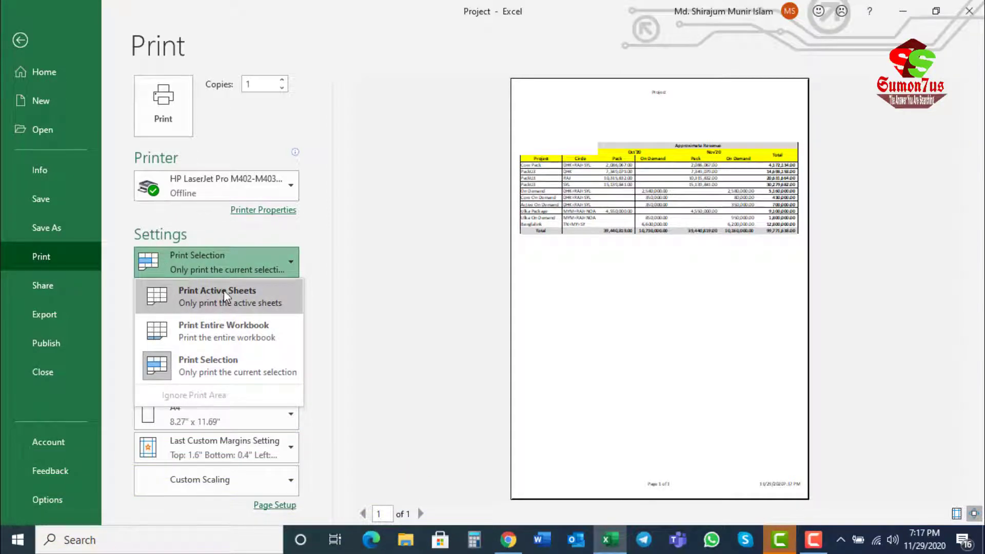
click(223, 290)
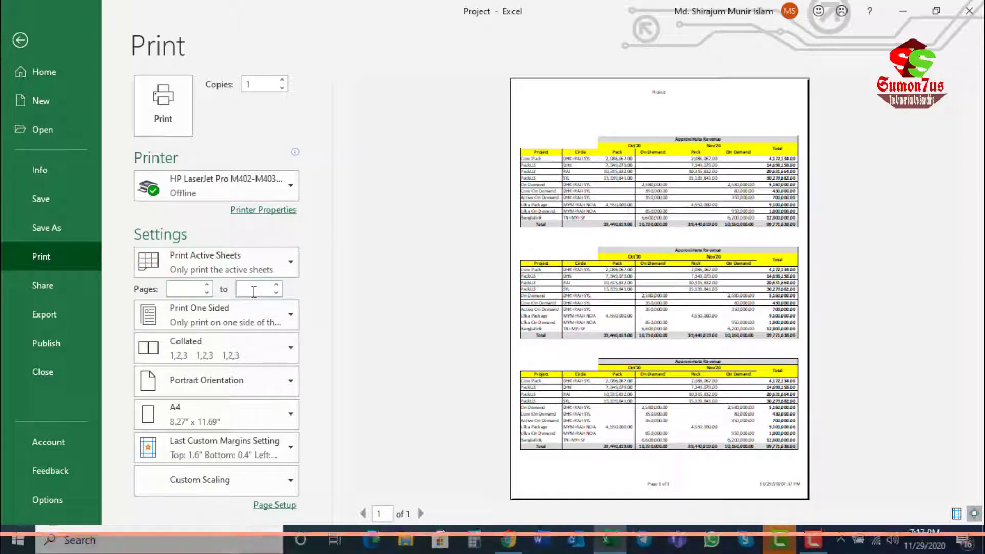
click(177, 289)
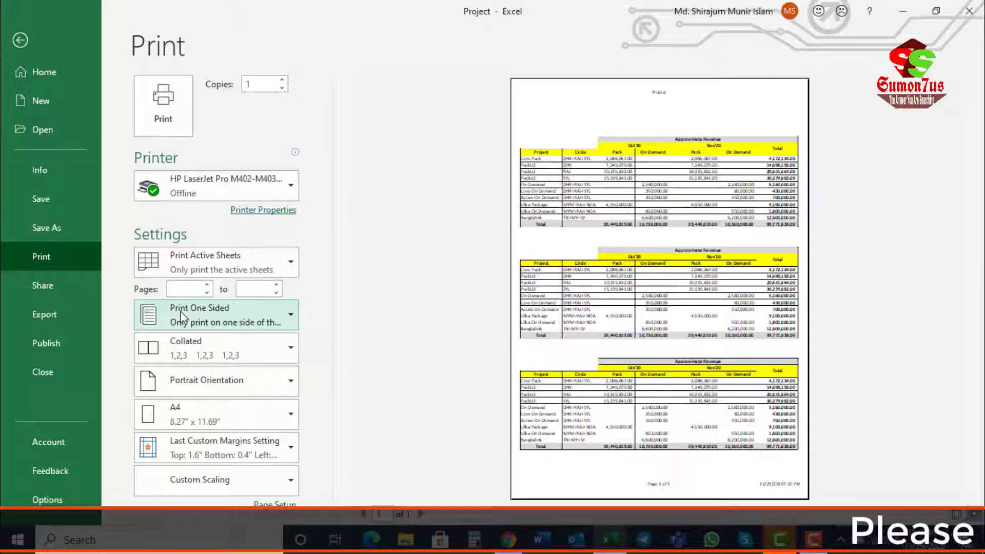
Try the print page ranges 1 to 1, 1 to 2, 2 to 2 and 3 to 3, and clear the page range again.
click(256, 290)
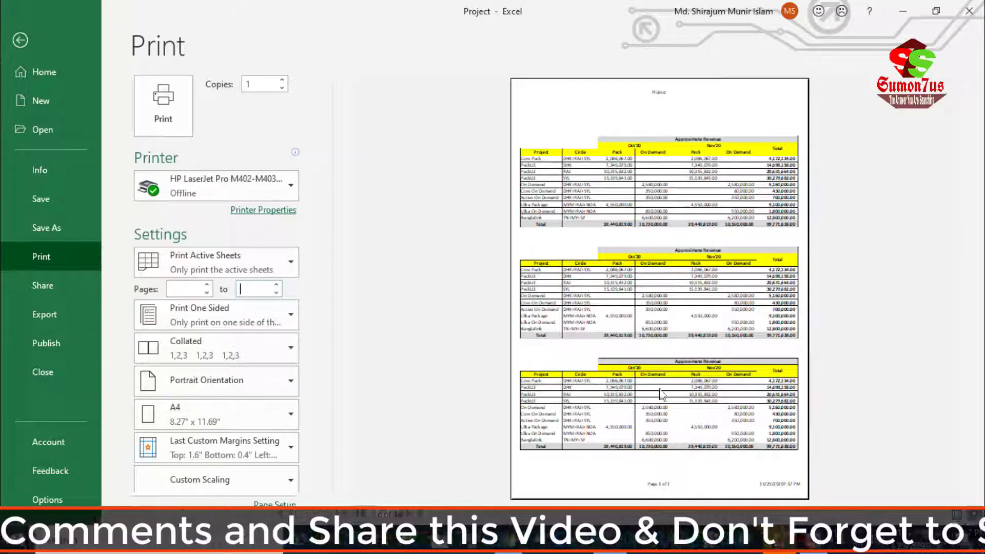
click(195, 289)
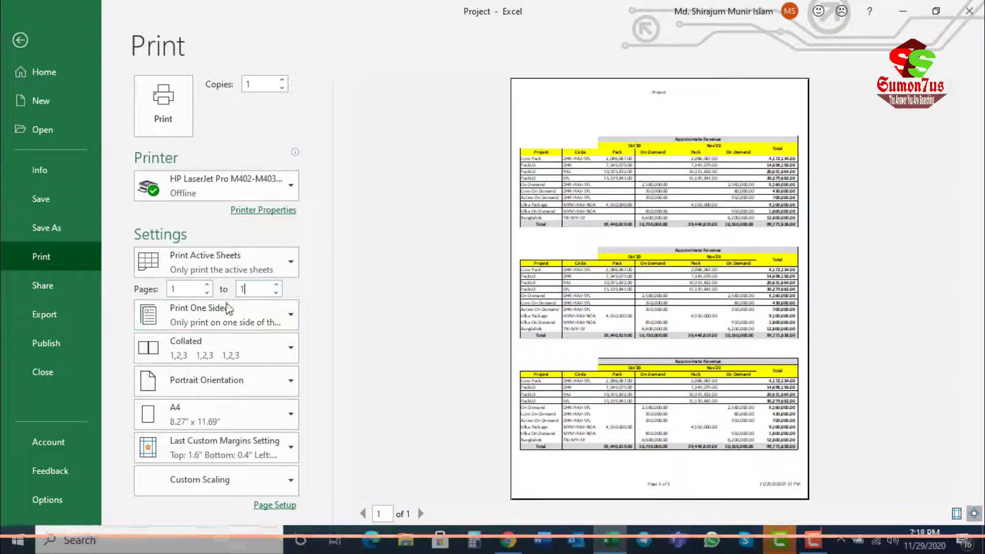
click(249, 294)
key(BackSpace)
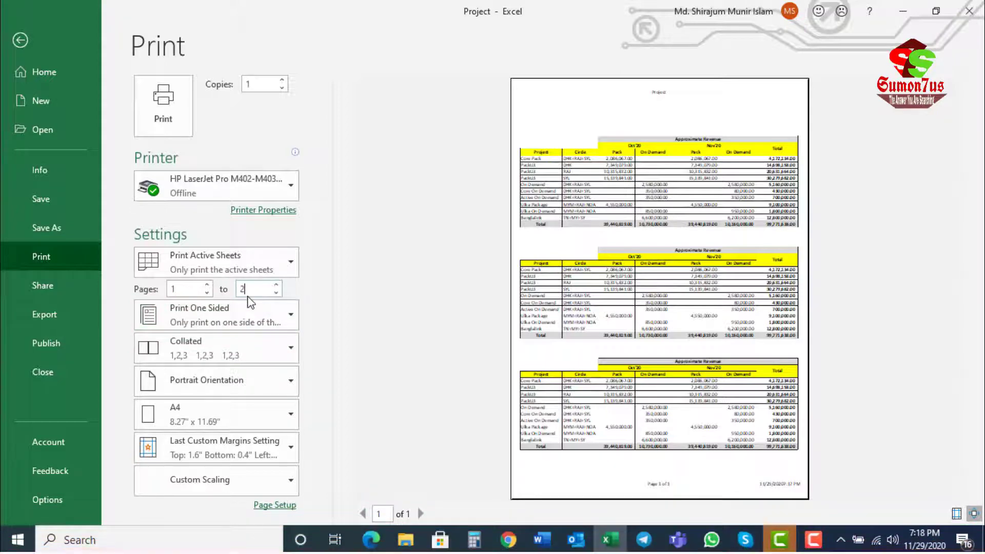
text(2)
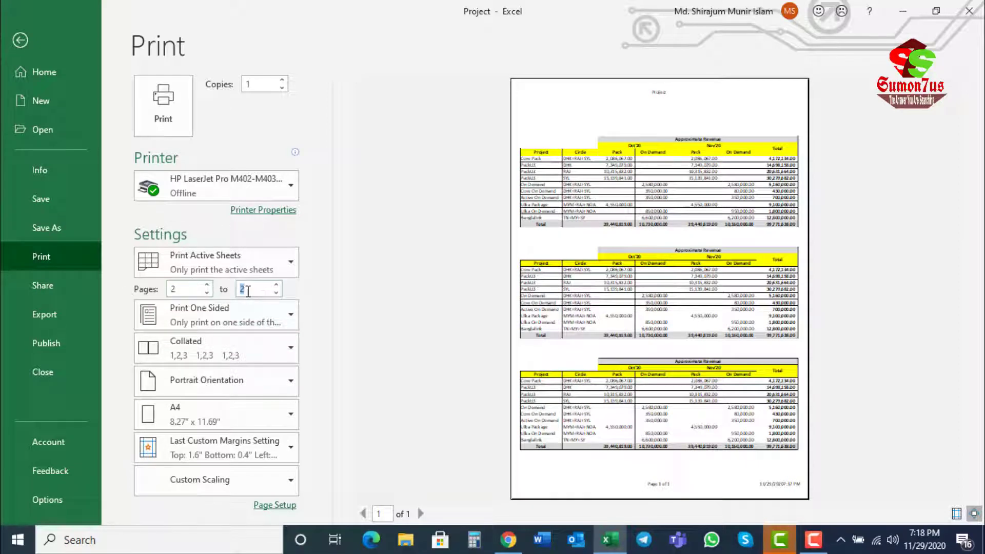
text(3)
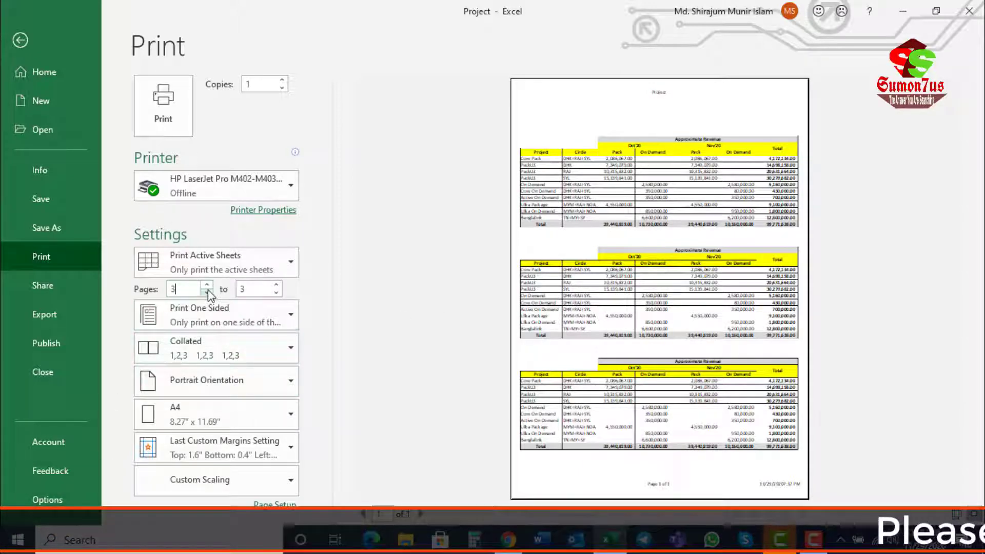
key(BackSpace)
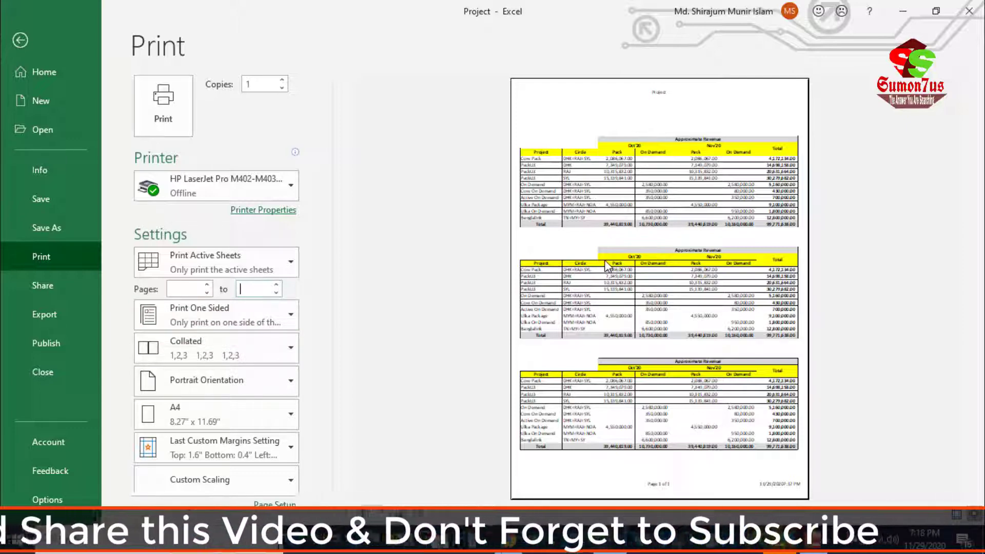
Try Print on Both Sides with pages flipped on the long edge, and set printing back to Print One Sided.
click(246, 319)
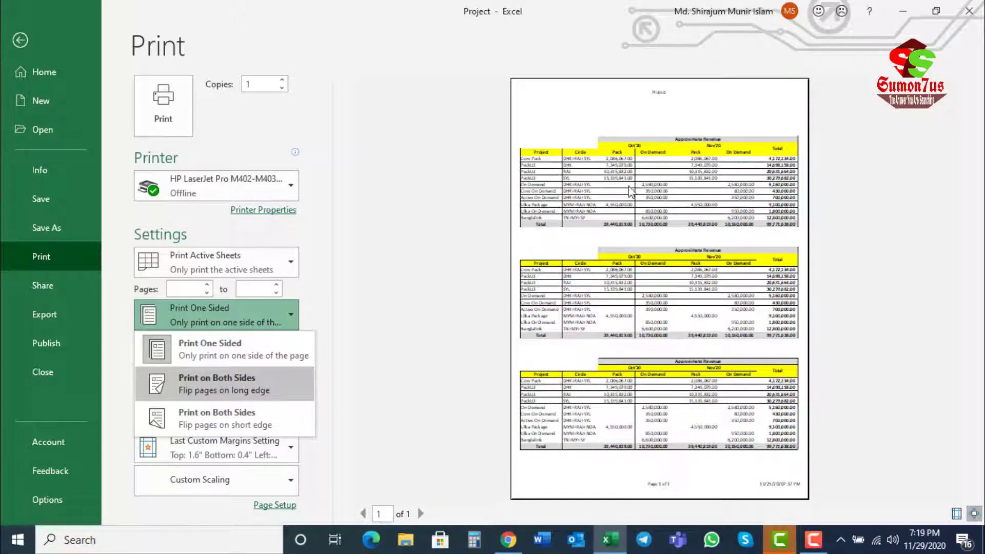
click(244, 389)
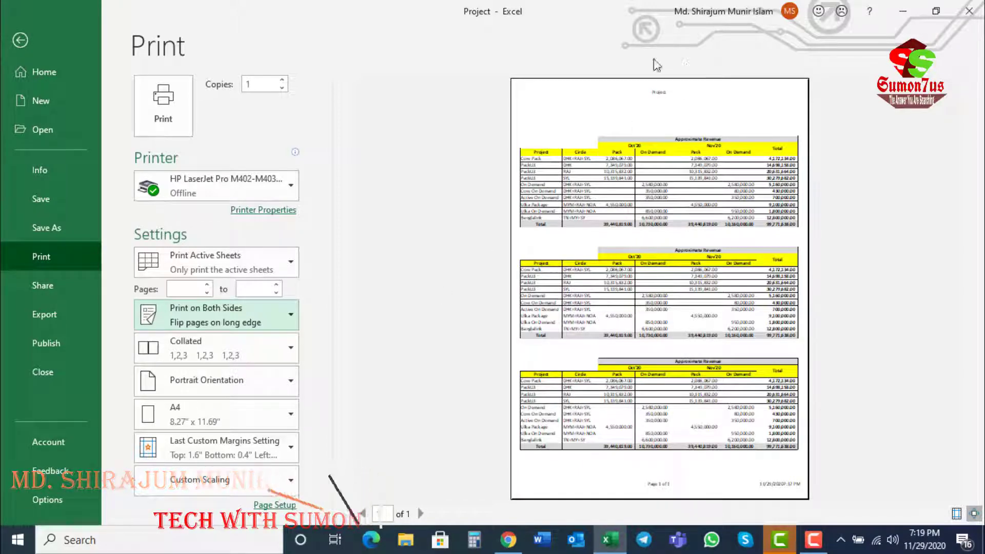
click(220, 315)
click(217, 343)
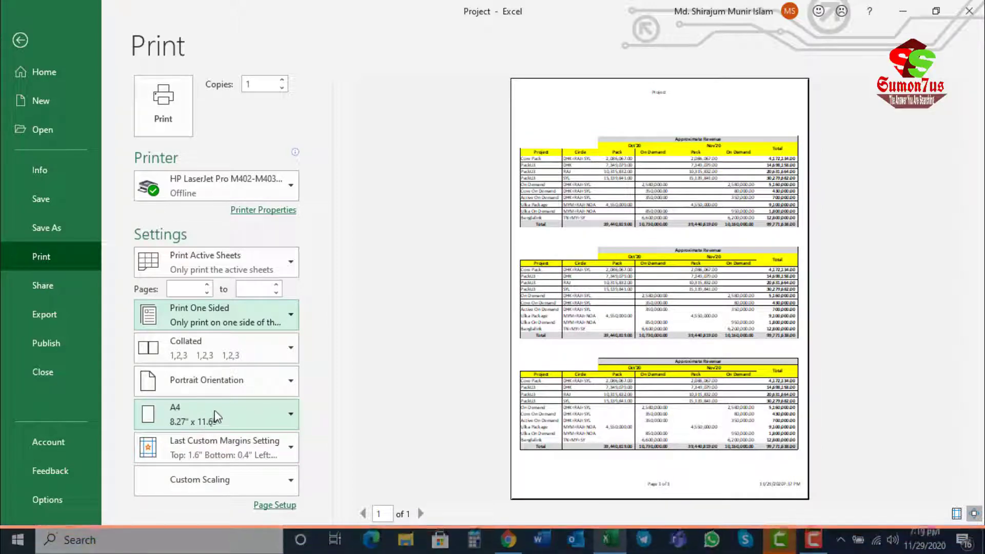
Examine the scaling choices in the print settings without changing them, and return to the Forecast sheet.
click(214, 482)
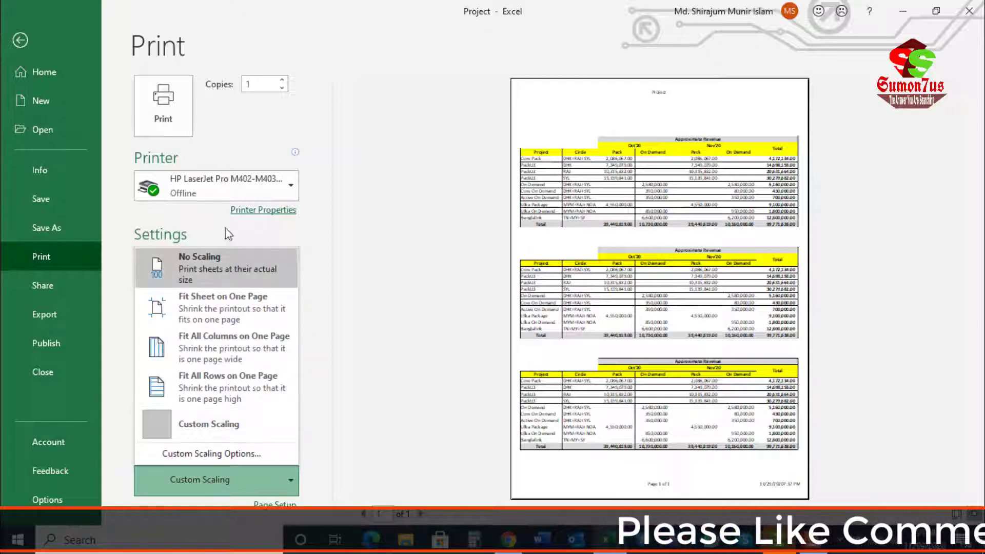
click(464, 287)
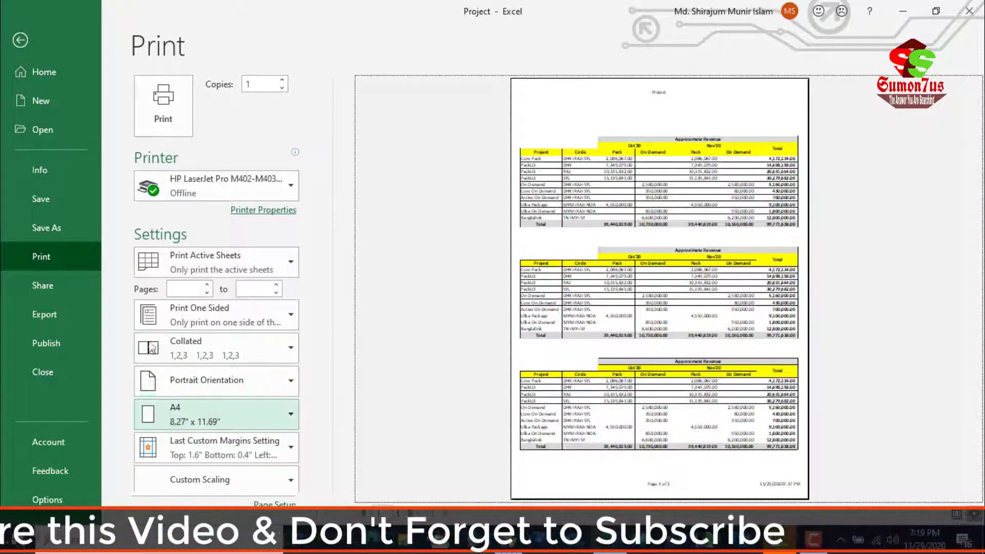
click(23, 43)
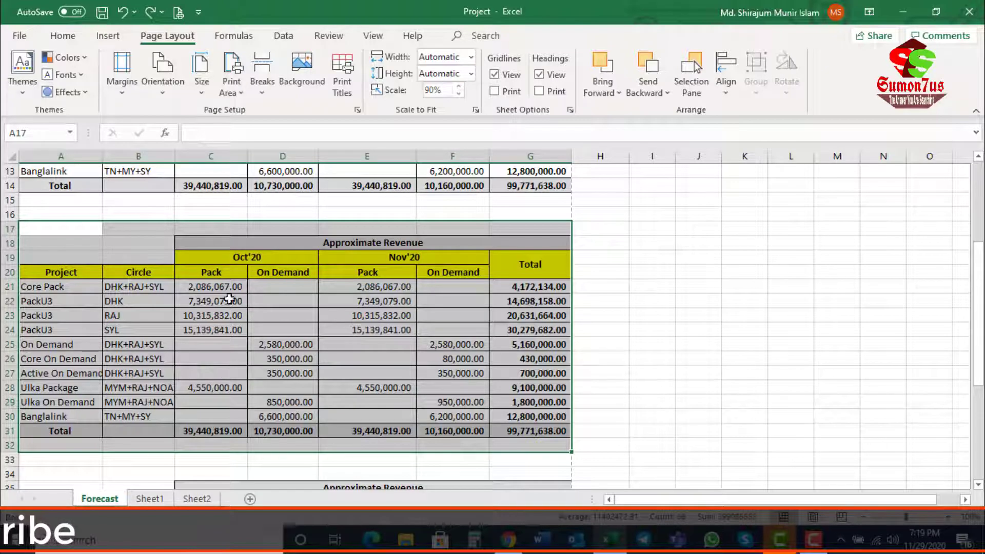
Deselect the second revenue table, view the Forecast sheet's print preview twice, and return to the sheet.
click(267, 298)
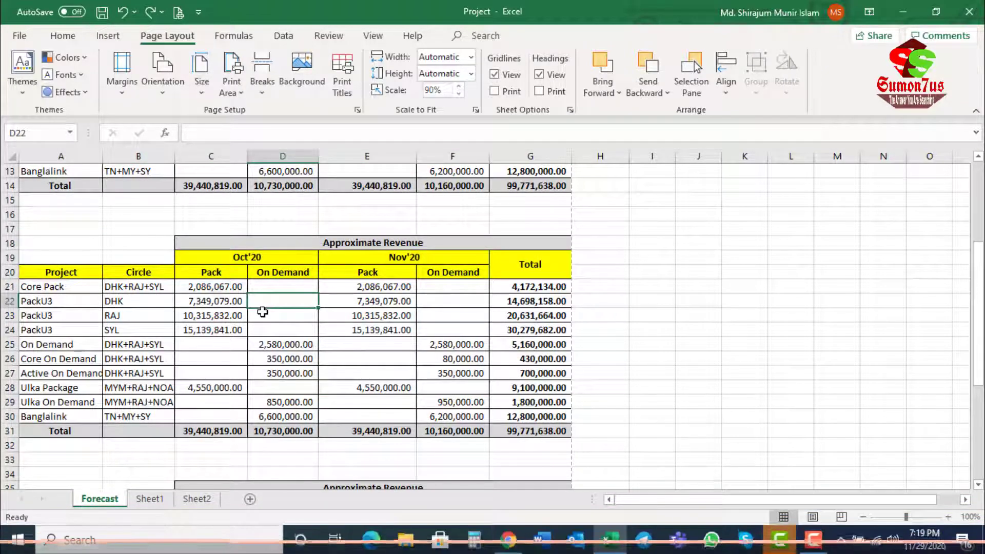
key(ctrl+p)
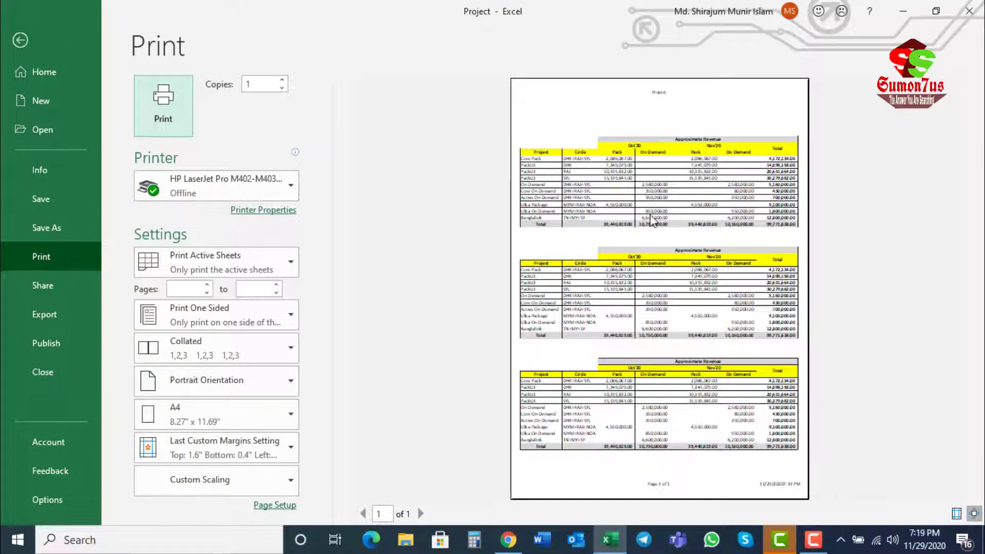
click(20, 41)
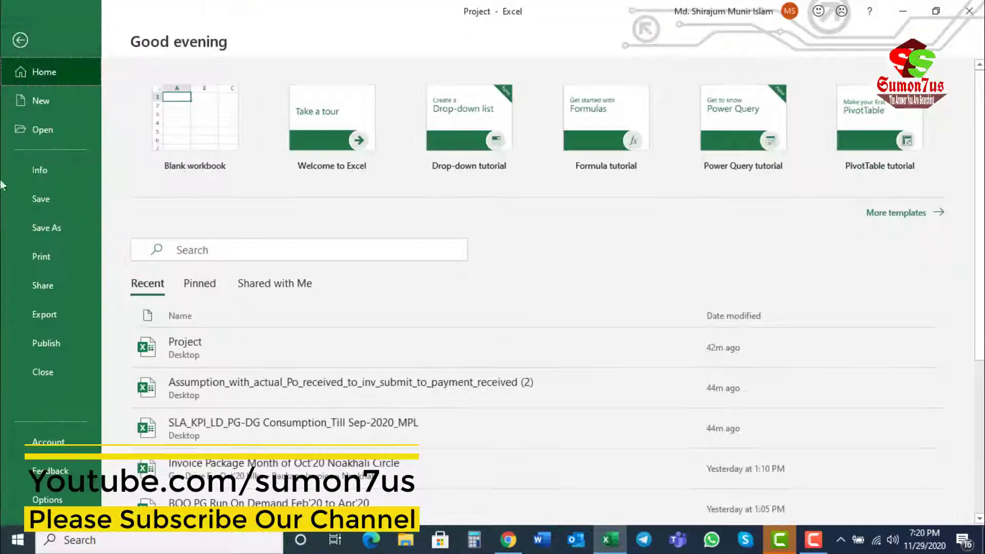
click(41, 258)
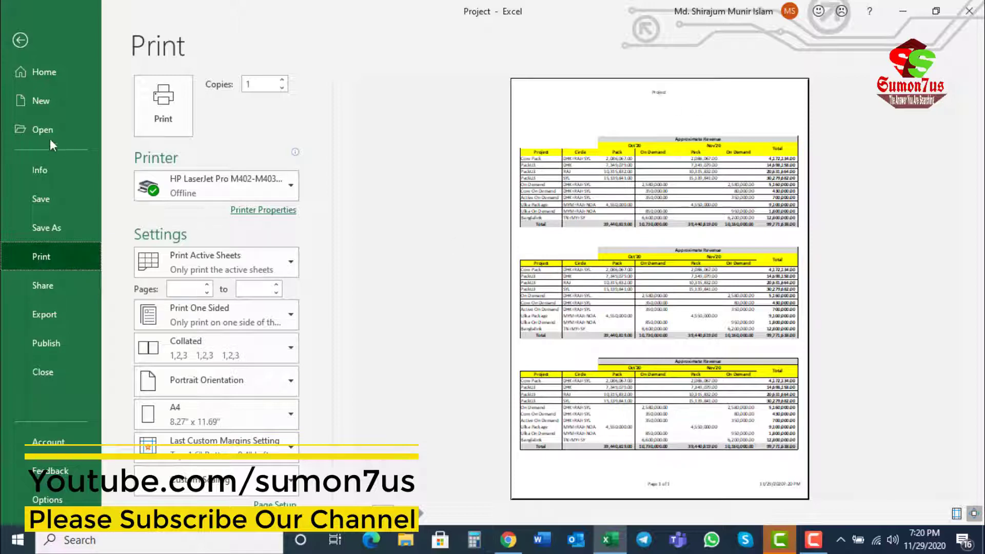
click(11, 49)
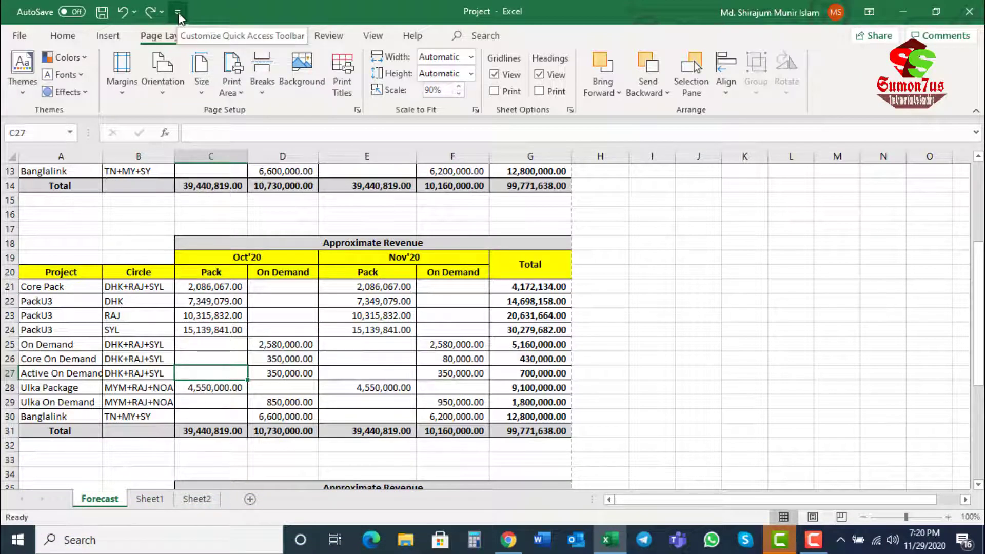
Add the Print Preview and Print command to the Quick Access Toolbar.
click(177, 13)
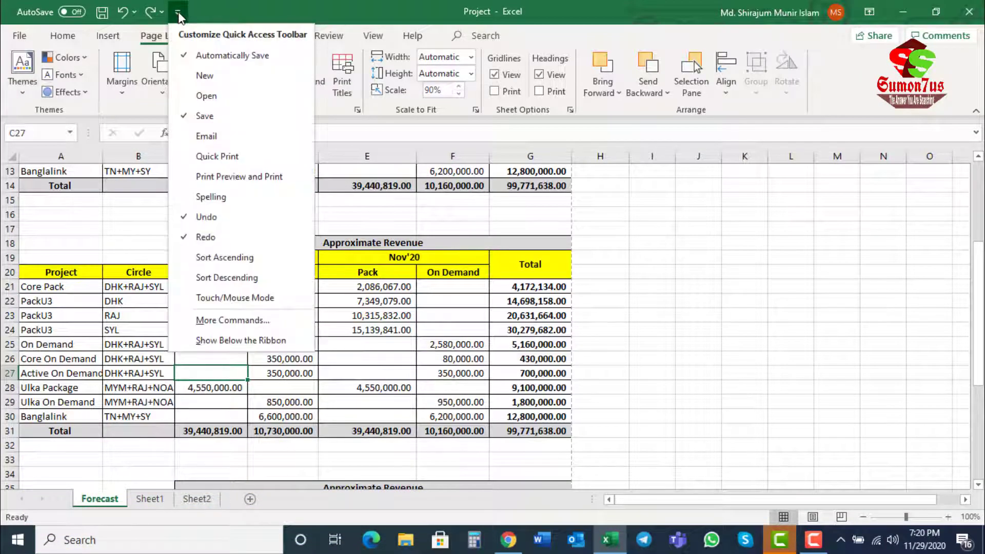
click(200, 177)
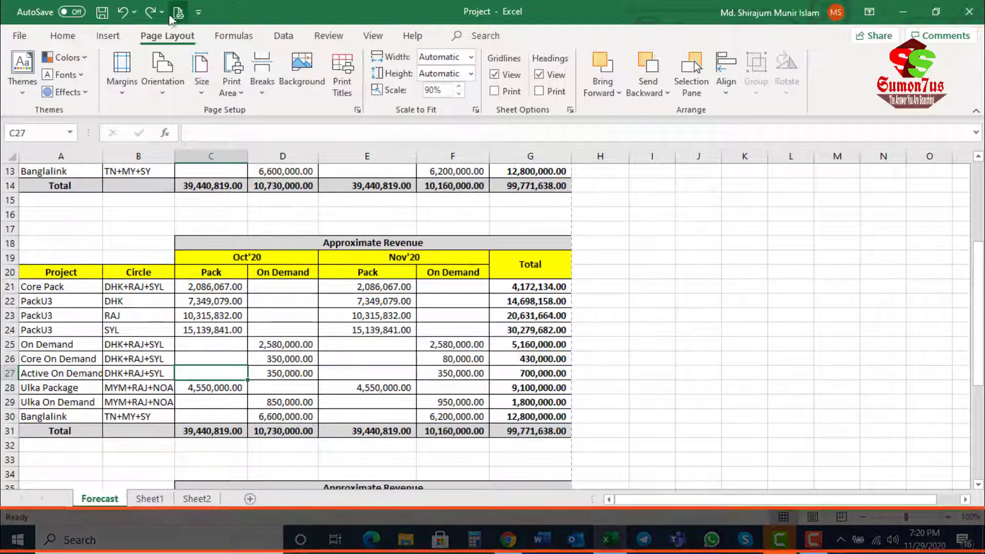